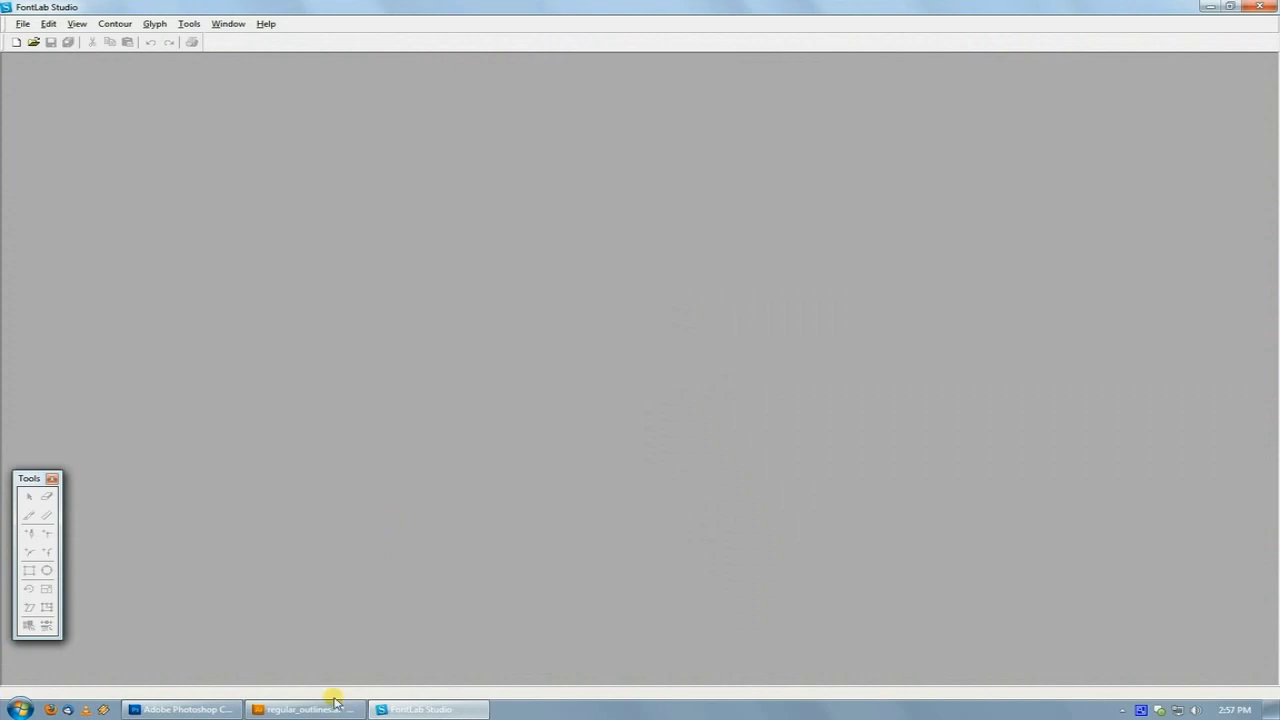
Switch to Illustrator and look over the hand-drawn letters, numerals and symbols in regular_outlines.ai.
left_click(330, 708)
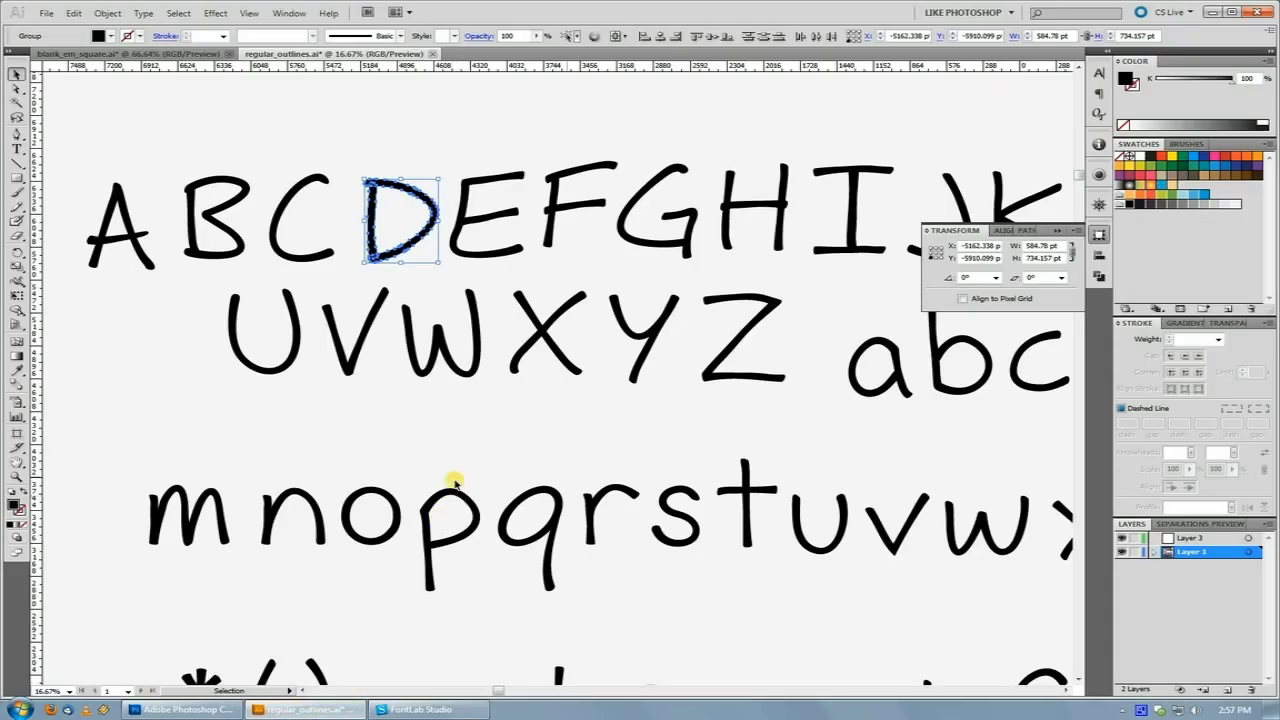
left_click(410, 706)
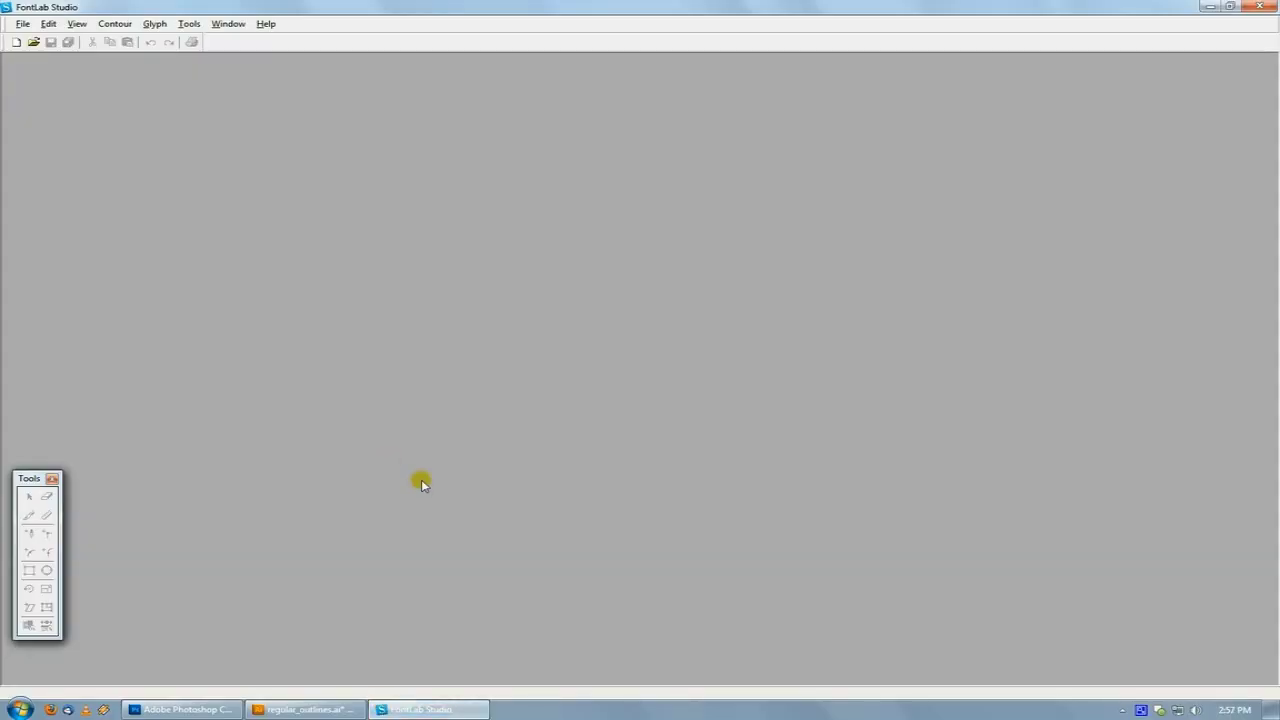
left_click(333, 710)
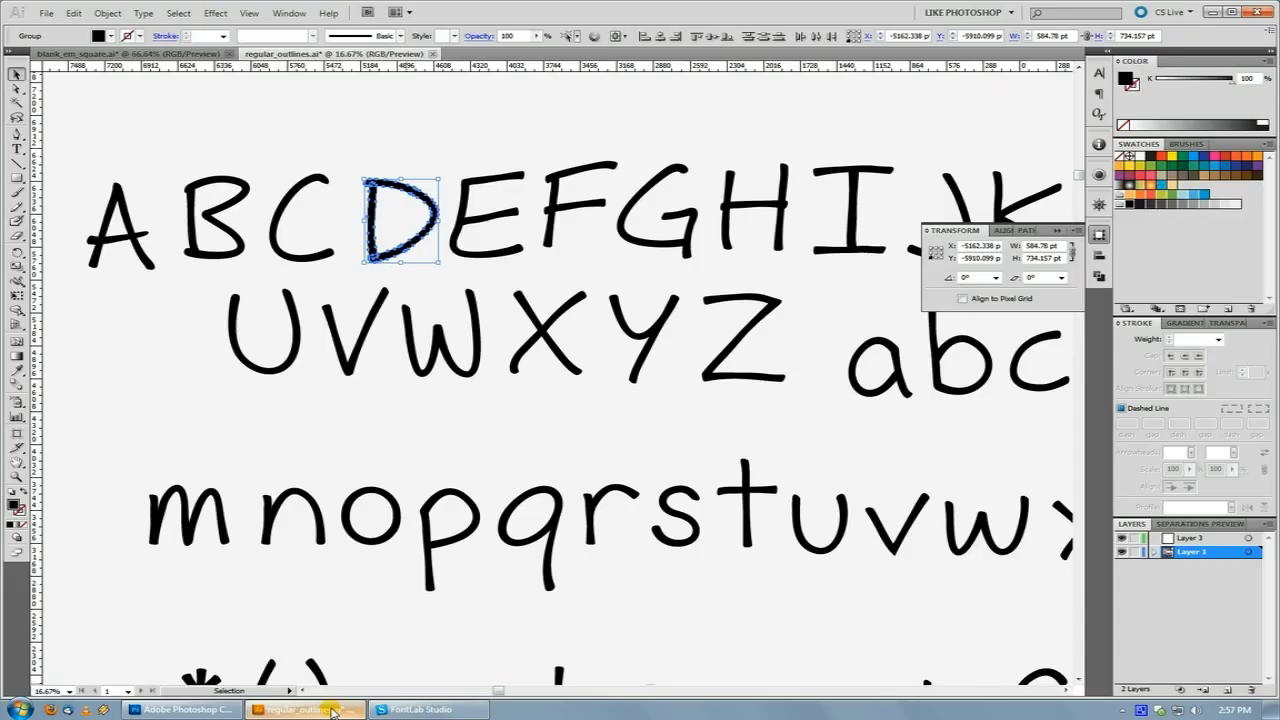
left_click(637, 434, "ctrl+alt")
left_click(637, 434, "ctrl+alt")
left_click_drag(606, 441, 575, 435)
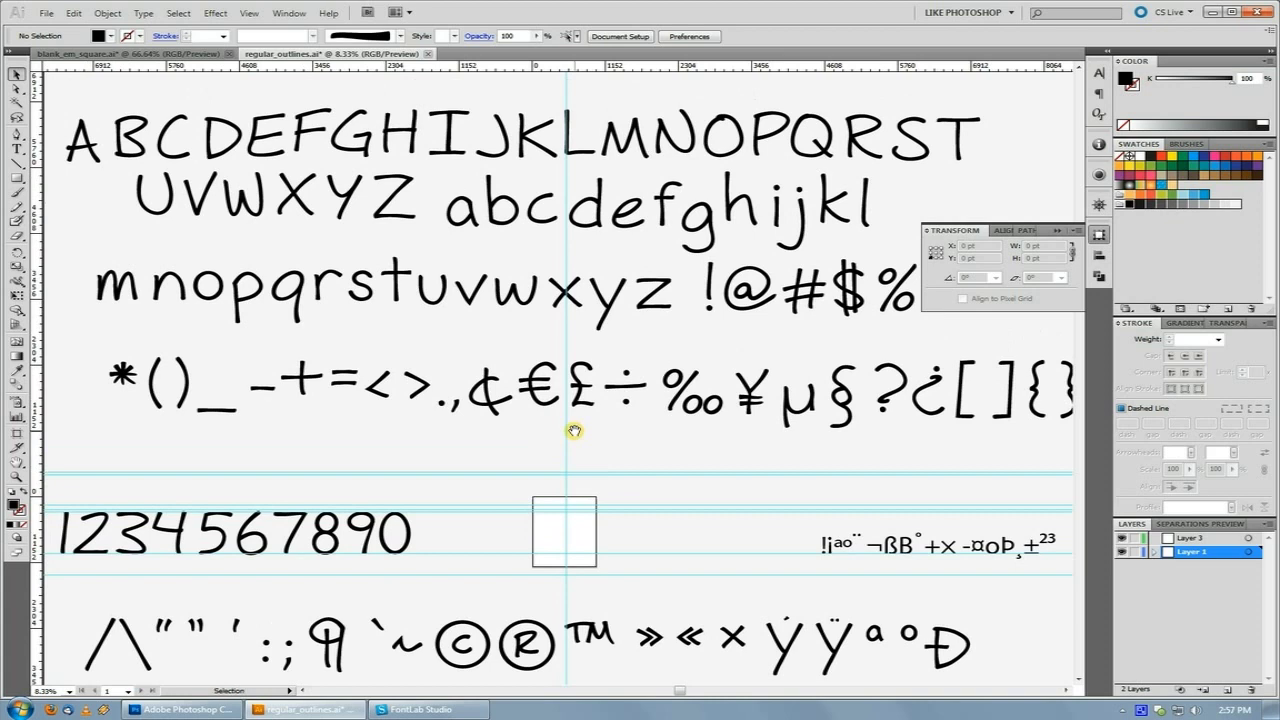
key("ctrl+space")
left_click(535, 456)
left_click_drag(370, 342, 559, 486)
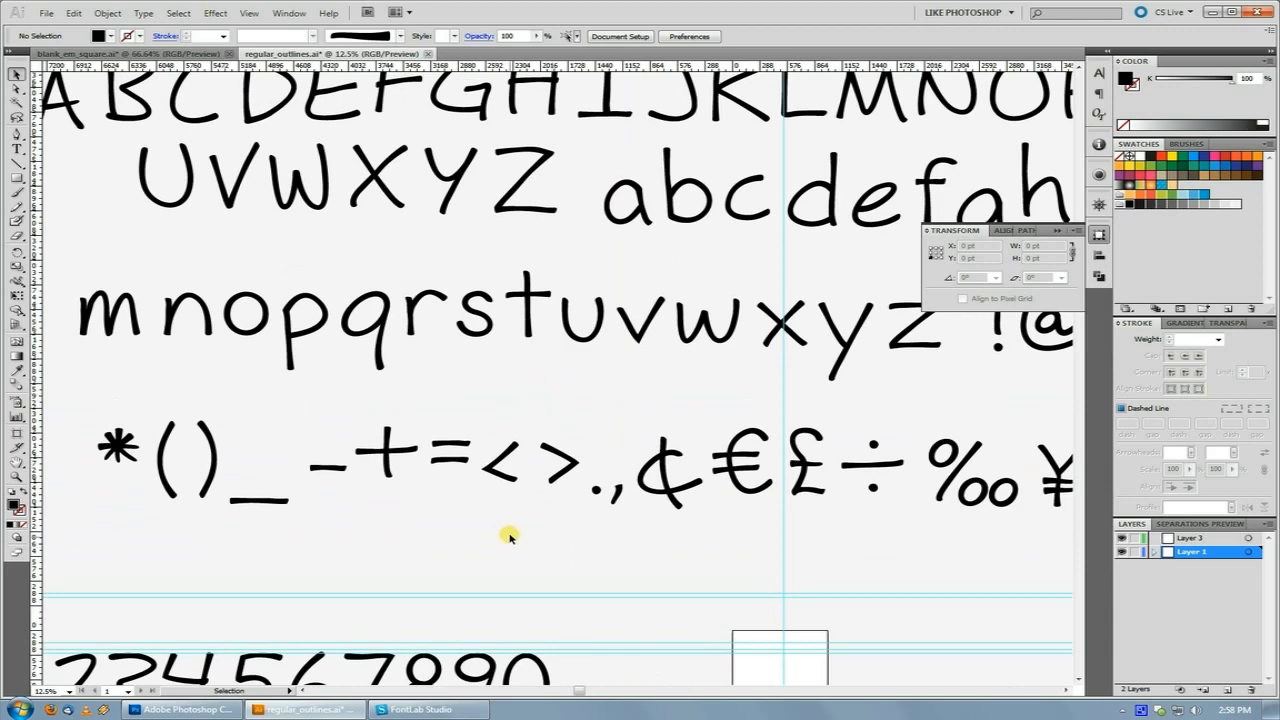
left_click_drag(614, 403, 588, 432)
left_click_drag(599, 507, 605, 586)
left_click(585, 500, "alt")
scroll(615, 505, "up", 1)
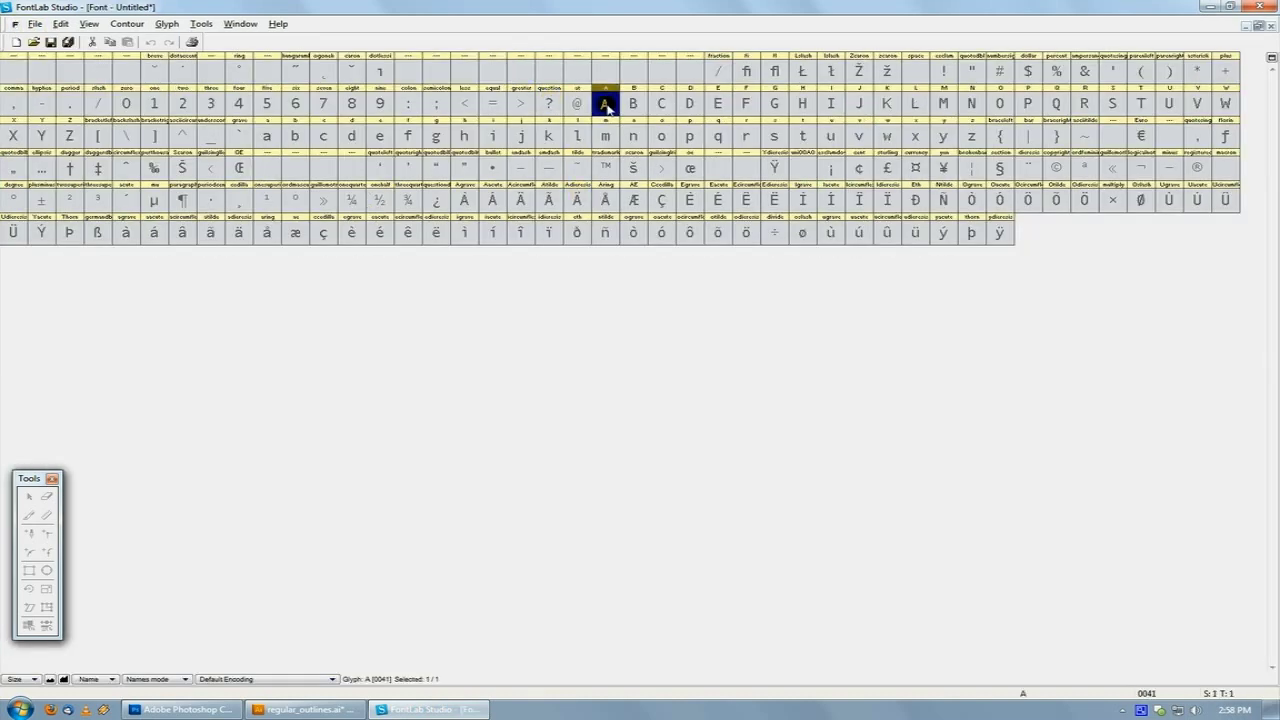
Open the glyph A in FontLab Studio and draw a rough closed test contour of straight and curved segments.
double_click(606, 105)
left_click(30, 533)
left_click(394, 380)
left_click(455, 233)
left_click(530, 400)
left_click(437, 420)
left_click_drag(452, 335, 415, 398)
left_click(405, 422)
left_click(394, 380)
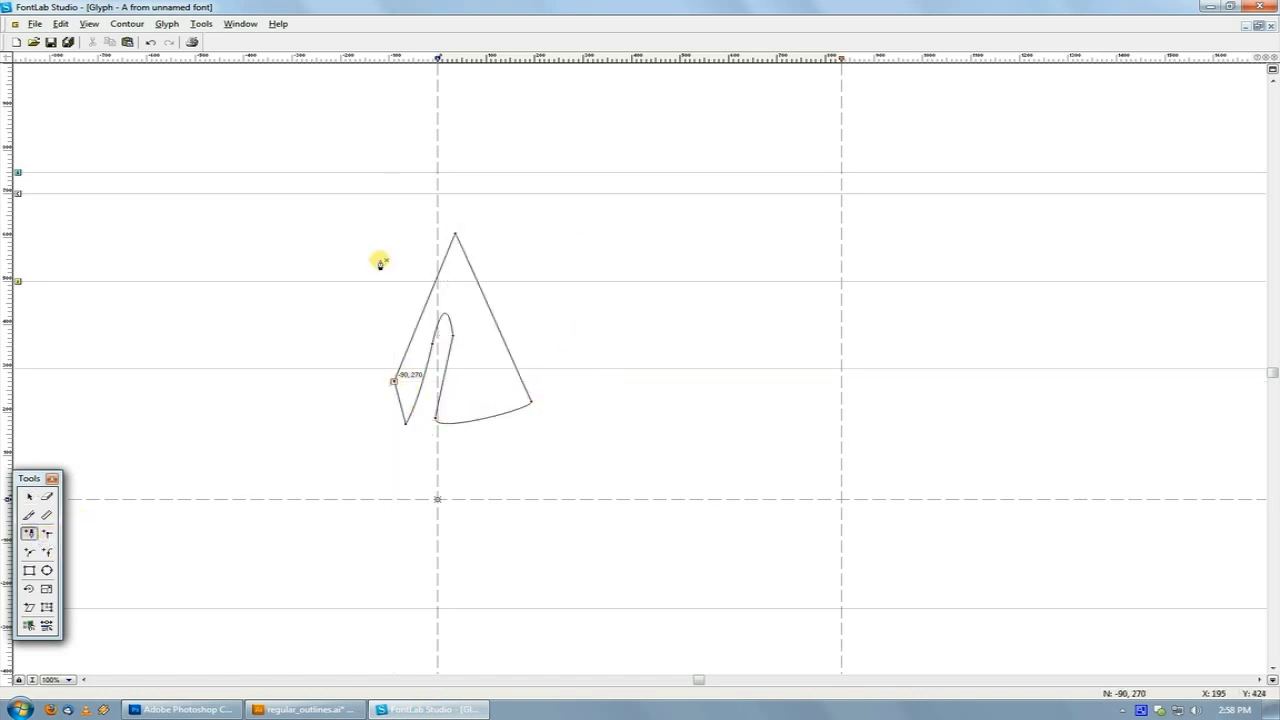
Select the whole test contour in the glyph A and delete it.
left_click(30, 496)
left_click_drag(330, 198, 697, 468)
key("Delete")
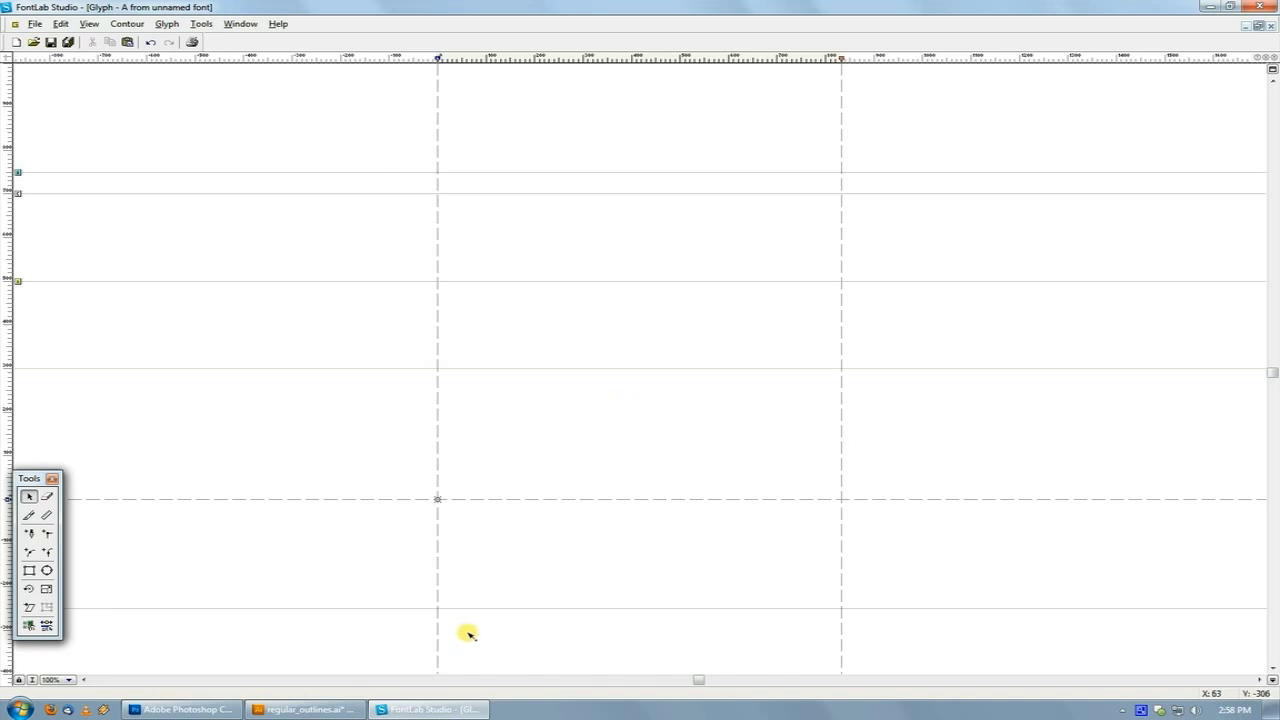
Switch back to Illustrator and examine the complete character set in regular_outlines.ai, from the capitals to the symbols.
left_click(339, 709)
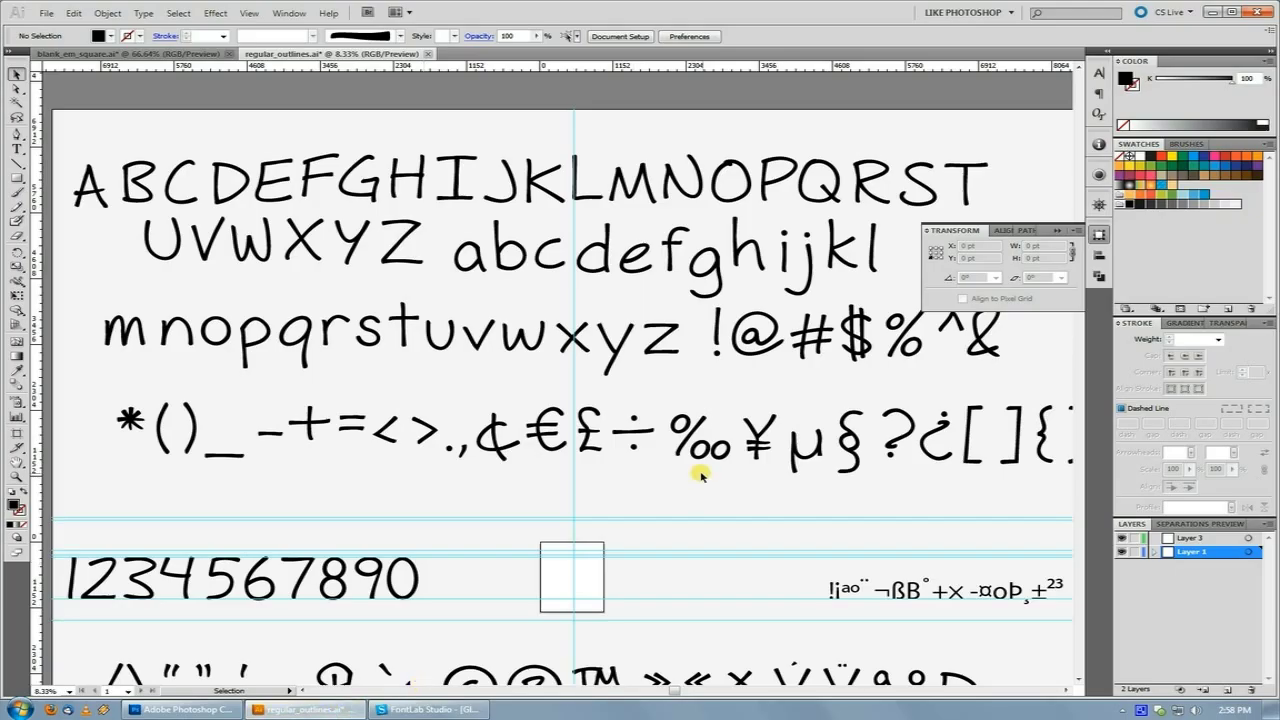
key("space")
left_click_drag(656, 521, 674, 200)
left_click_drag(715, 410, 655, 583)
left_click_drag(659, 416, 679, 515)
left_click_drag(659, 381, 655, 481)
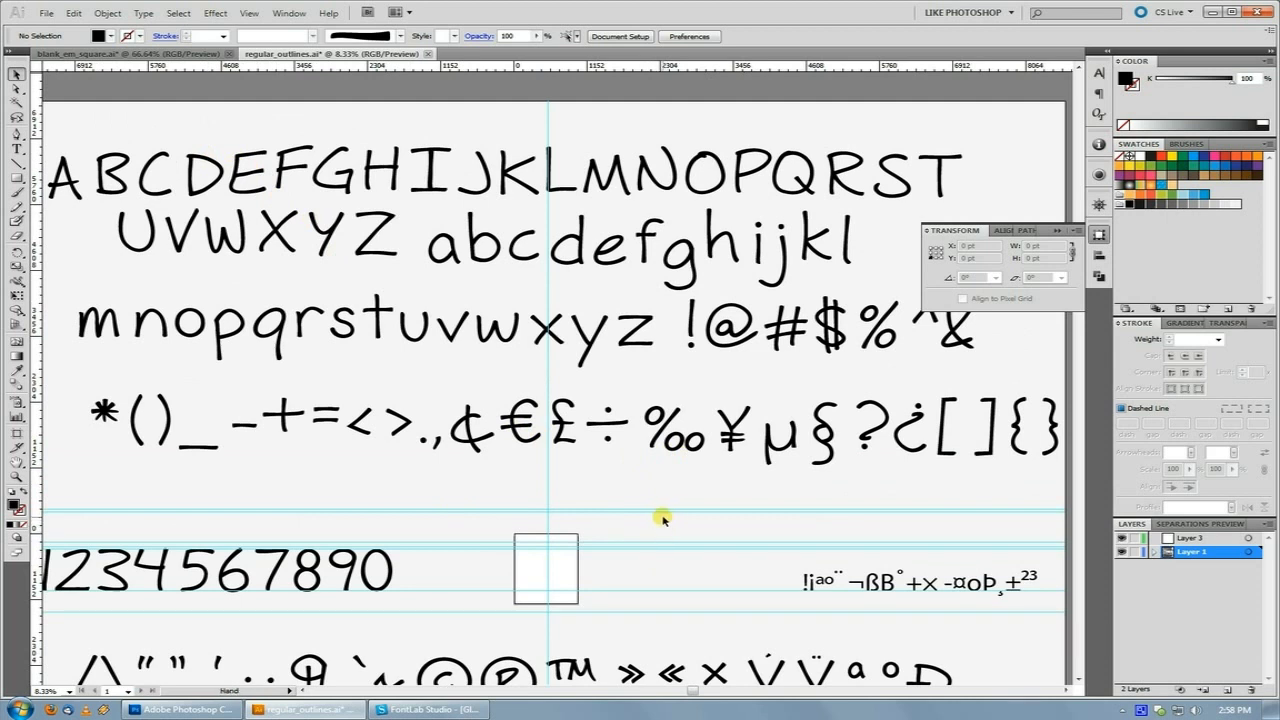
scroll(632, 460, "down", 2)
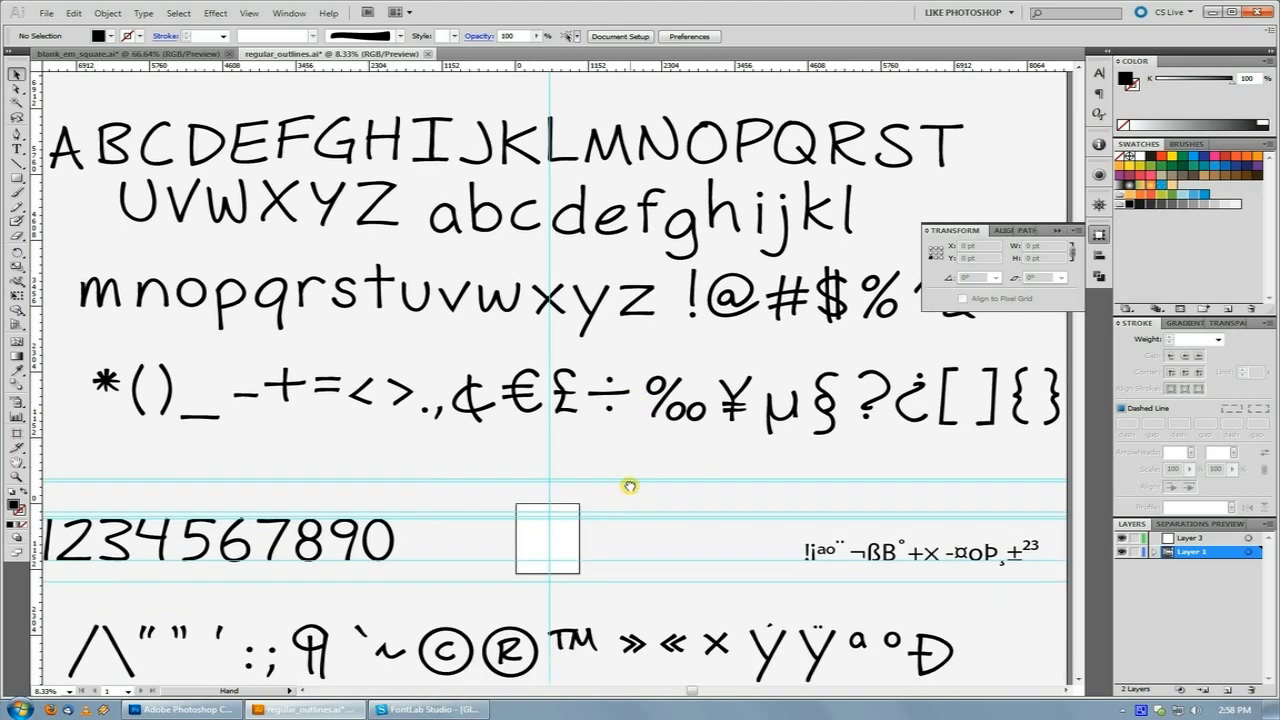
left_click(432, 709)
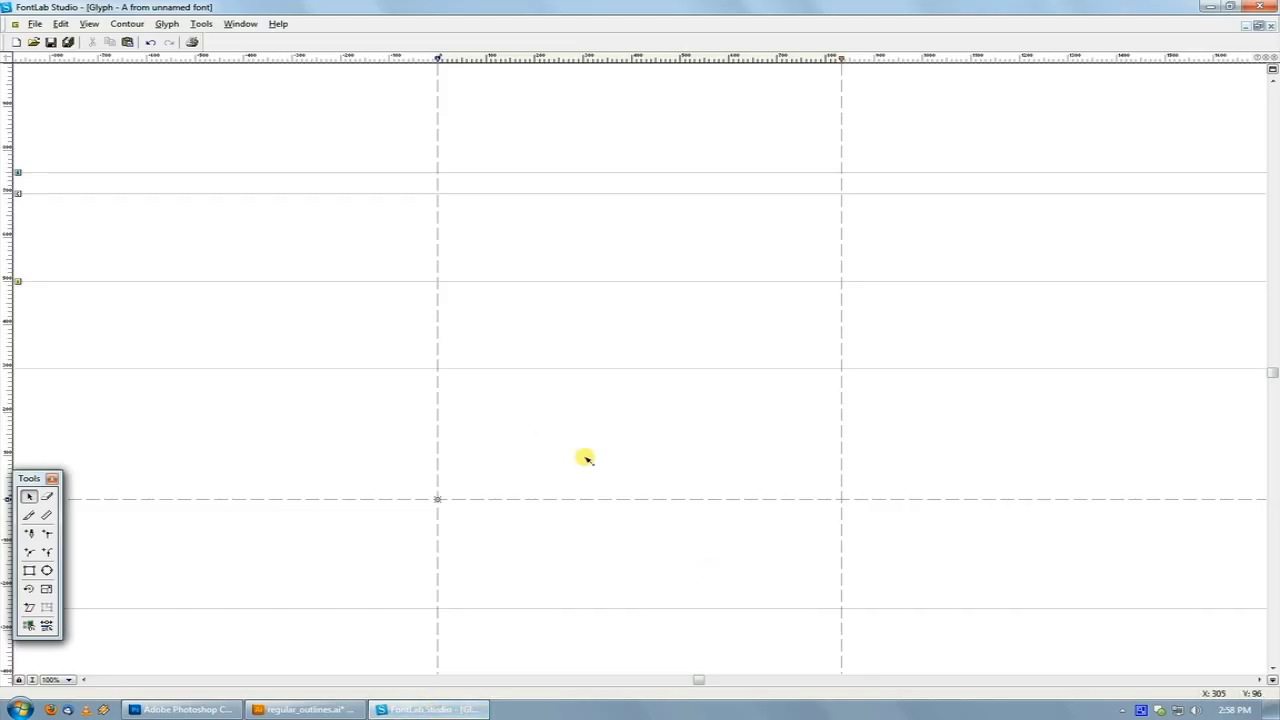
left_click(340, 708)
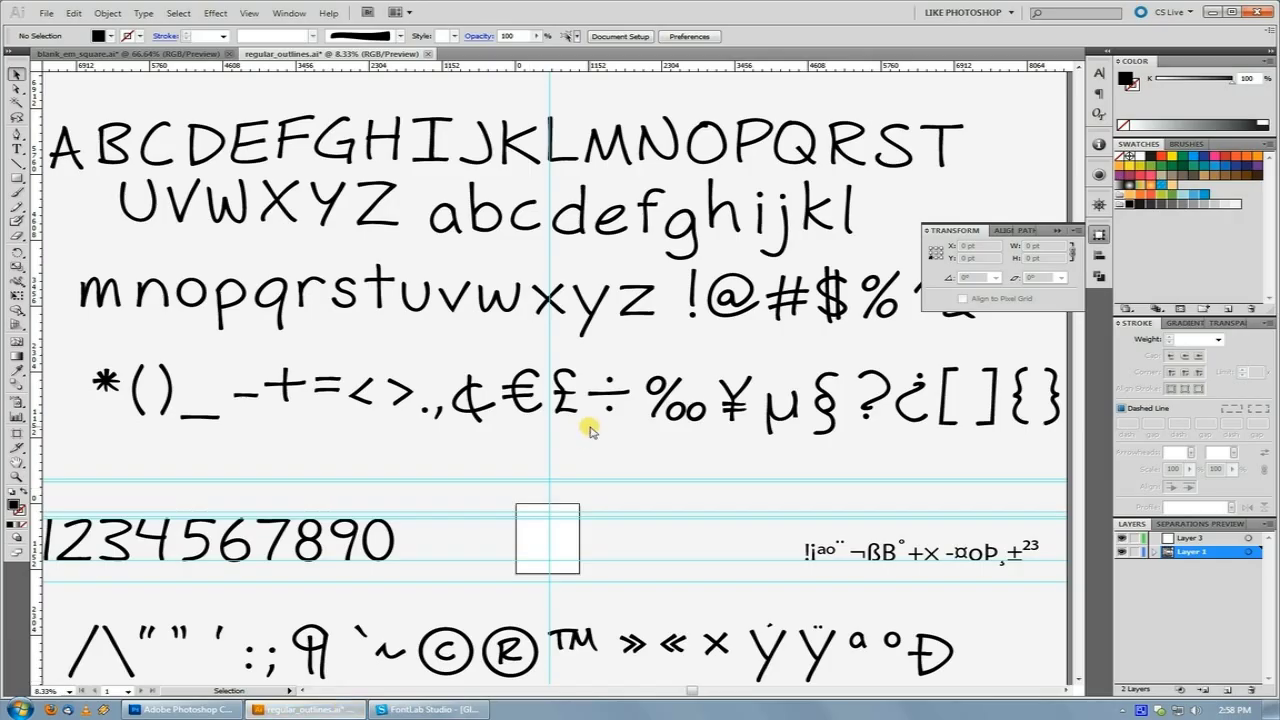
scroll(677, 374, "down", 4)
left_click_drag(634, 274, 603, 304)
mouse_move(719, 241)
left_mouse_down()
mouse_move(720, 329)
mouse_move(717, 251)
left_mouse_up()
scroll(705, 270, "down", 3)
scroll(694, 286, "up", 15)
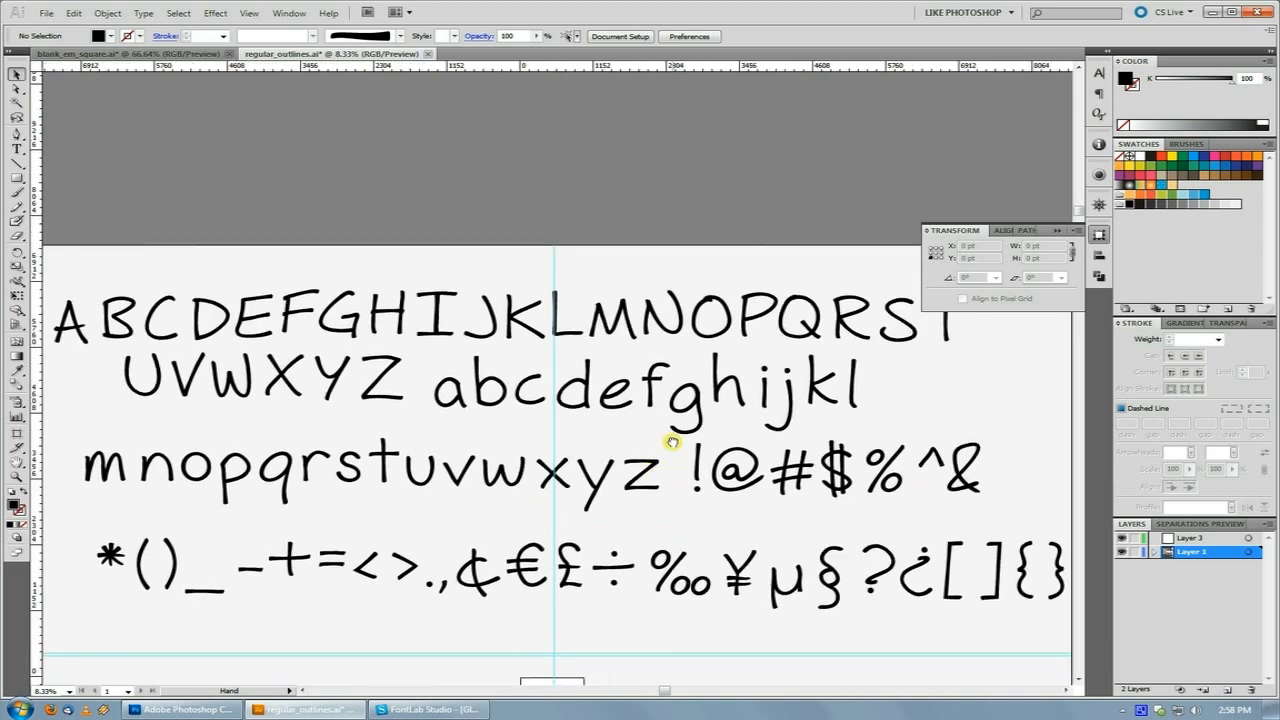
Draw an open two-point curved path above the letters C and D with the Pen tool.
left_click_drag(672, 442, 724, 312)
left_click_drag(251, 177, 450, 298)
left_click_drag(270, 186, 385, 335)
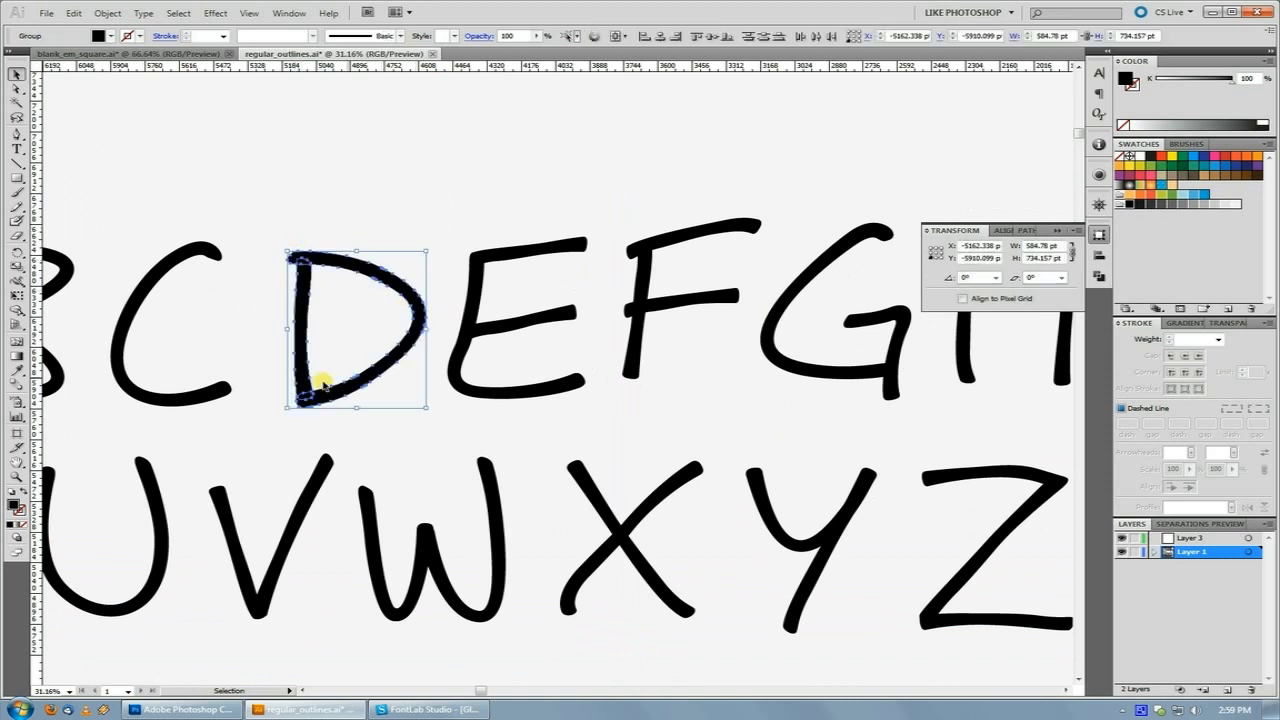
left_click(338, 138)
key("p")
left_click(163, 126)
left_click_drag(322, 168, 402, 262)
Remove the curve's fill and give it a near-black 20 pt stroke.
left_click(1119, 155)
key("x")
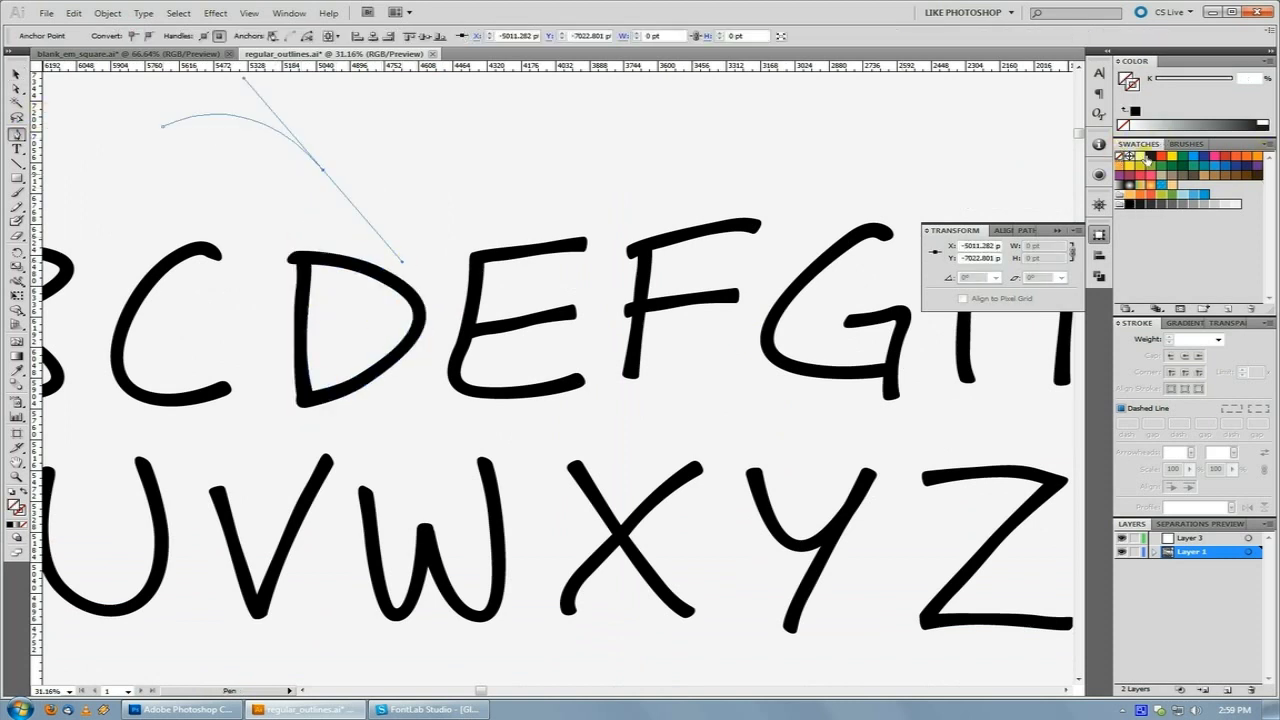
left_click(1150, 156)
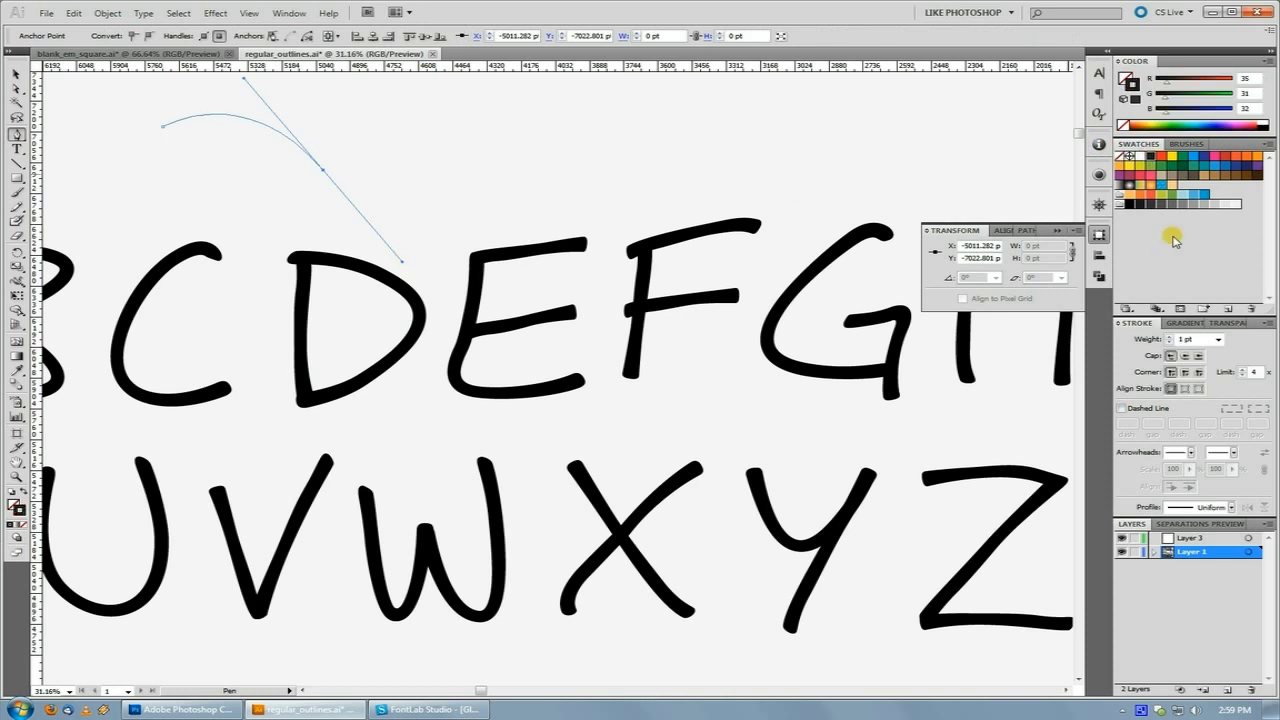
left_click(1184, 339)
type("20")
key("Return")
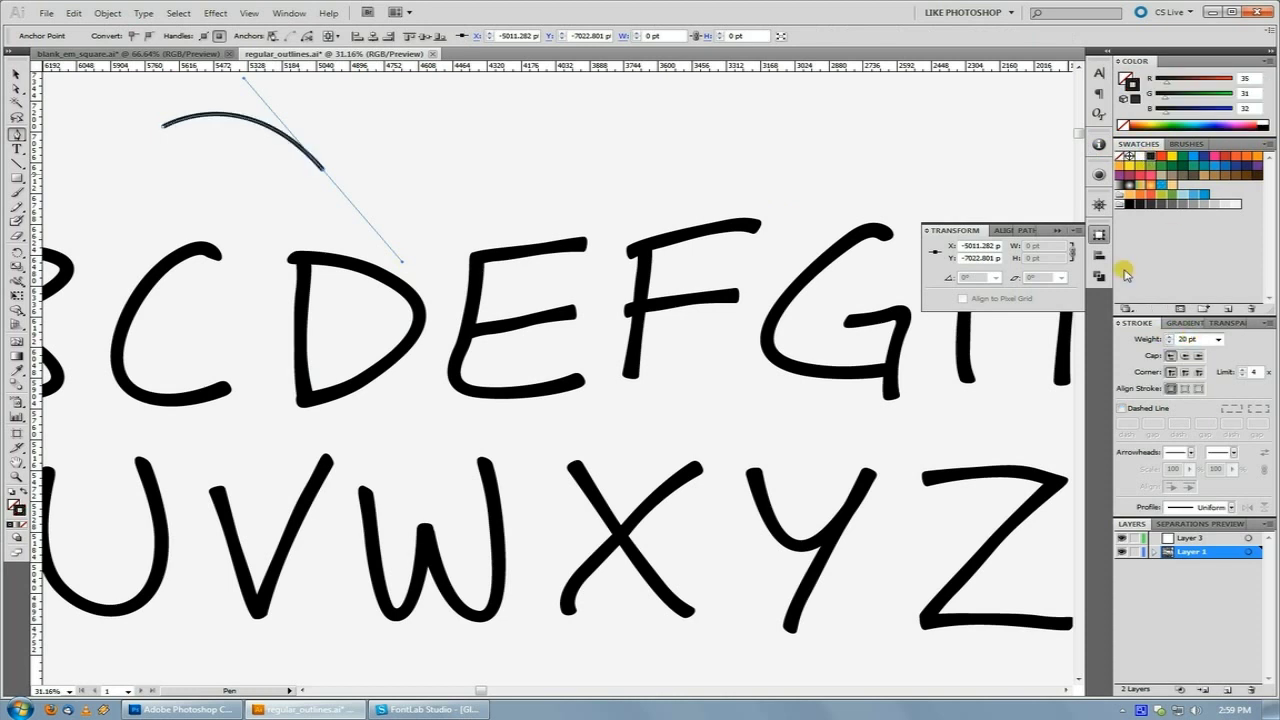
Move the curve slightly closer to the letter D and deselect it.
key("v")
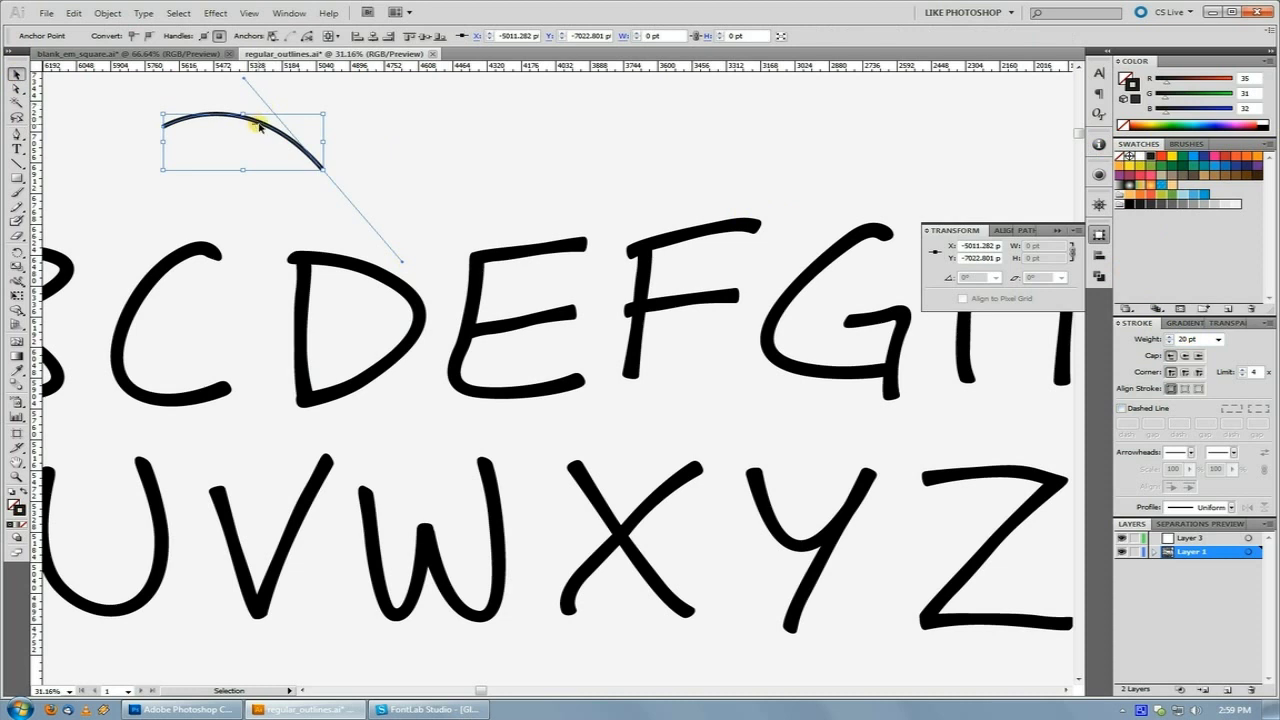
left_click_drag(258, 125, 292, 152)
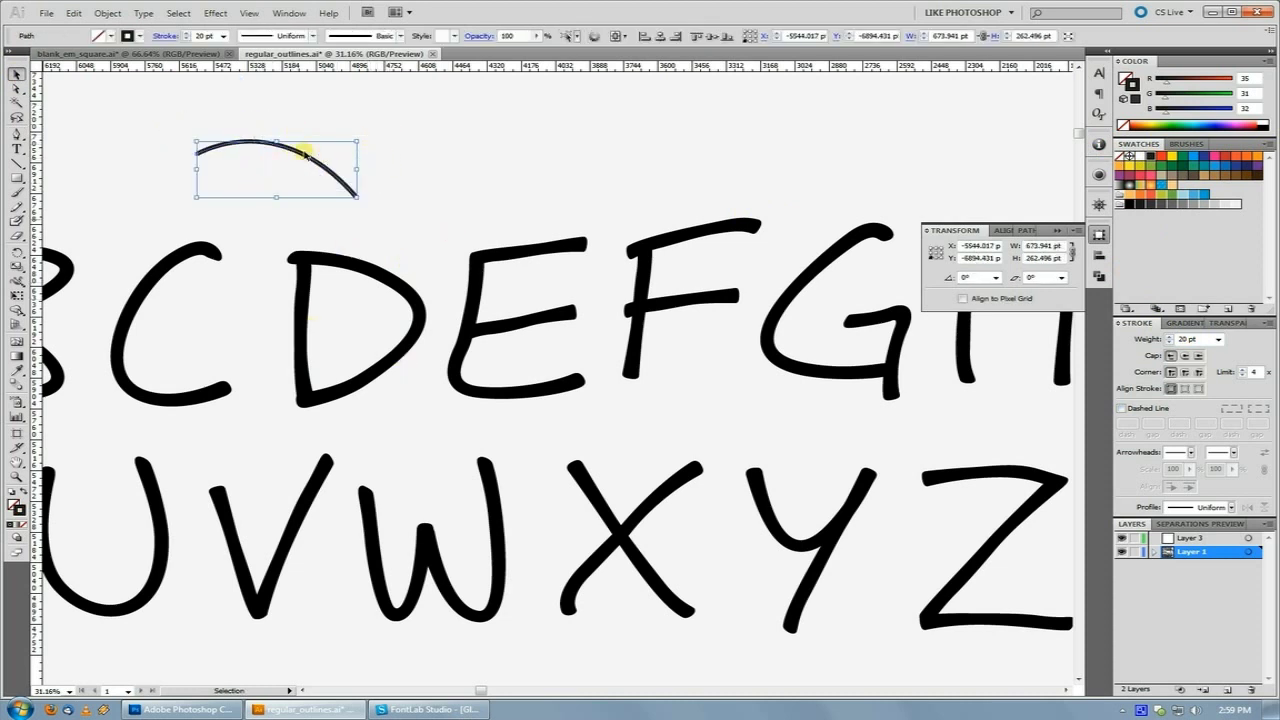
left_click(340, 133)
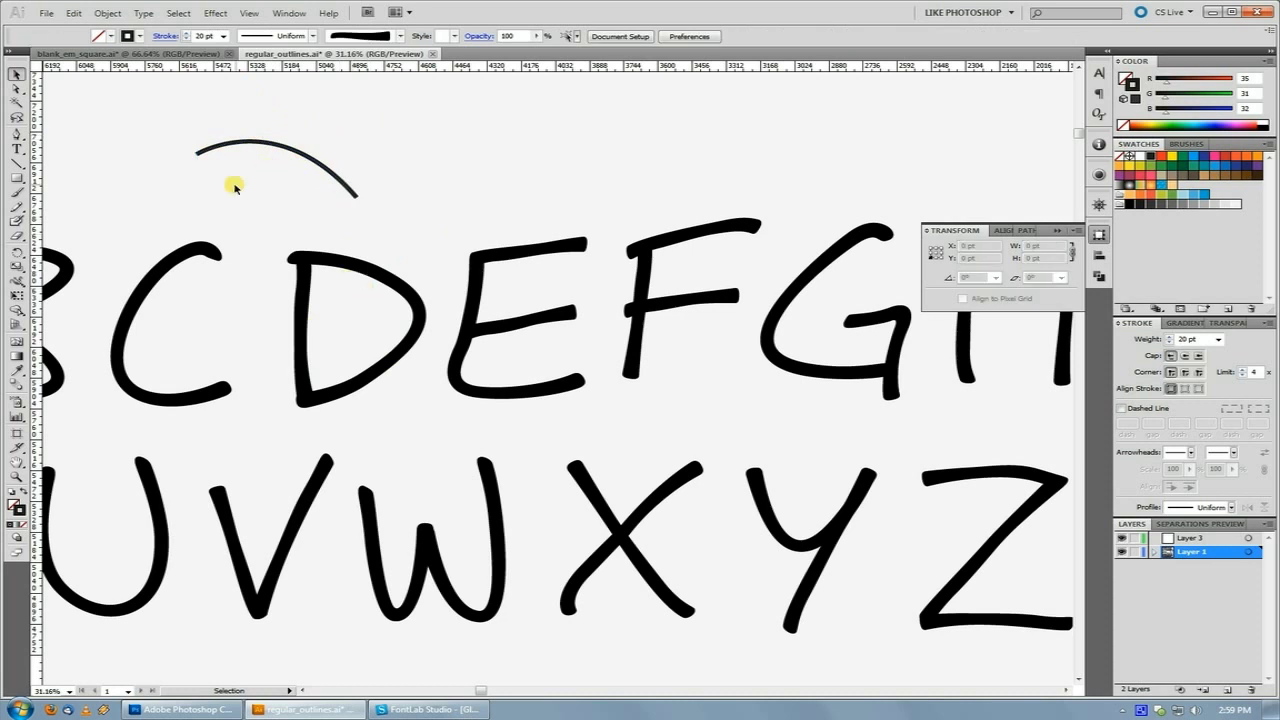
Expand the curve's fill and stroke into an outlined shape.
left_click(234, 144)
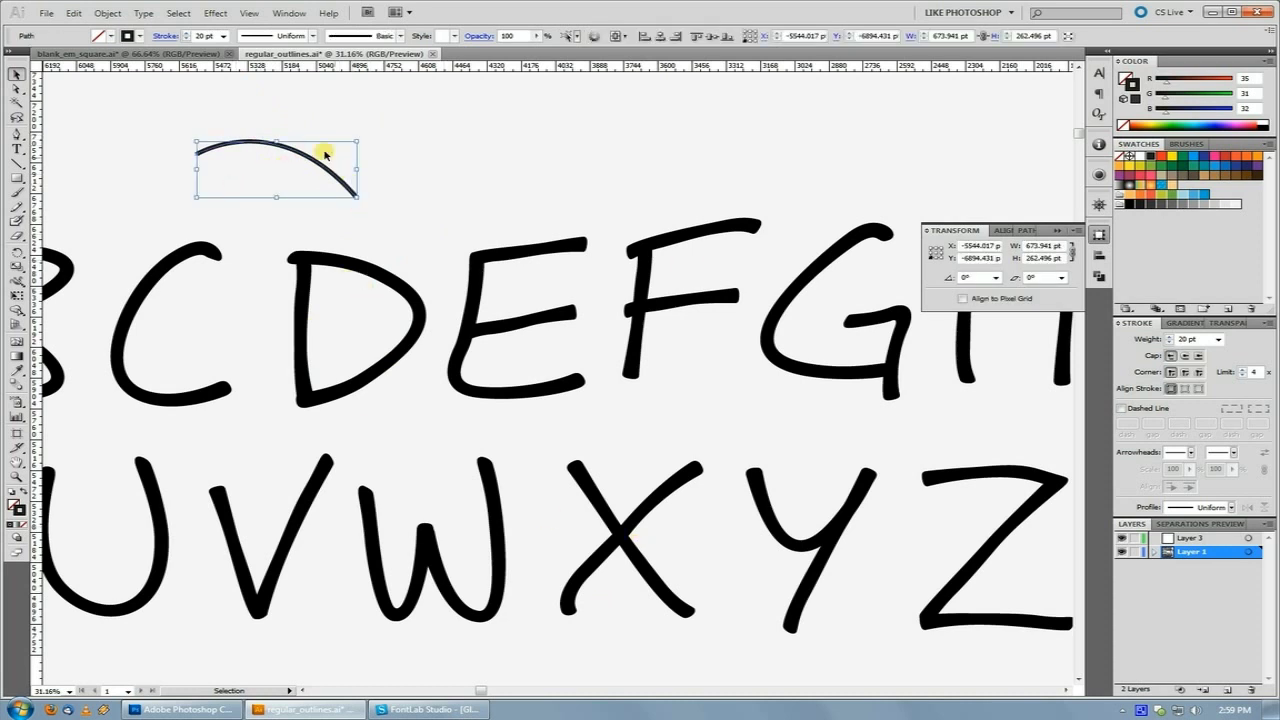
left_click(108, 13)
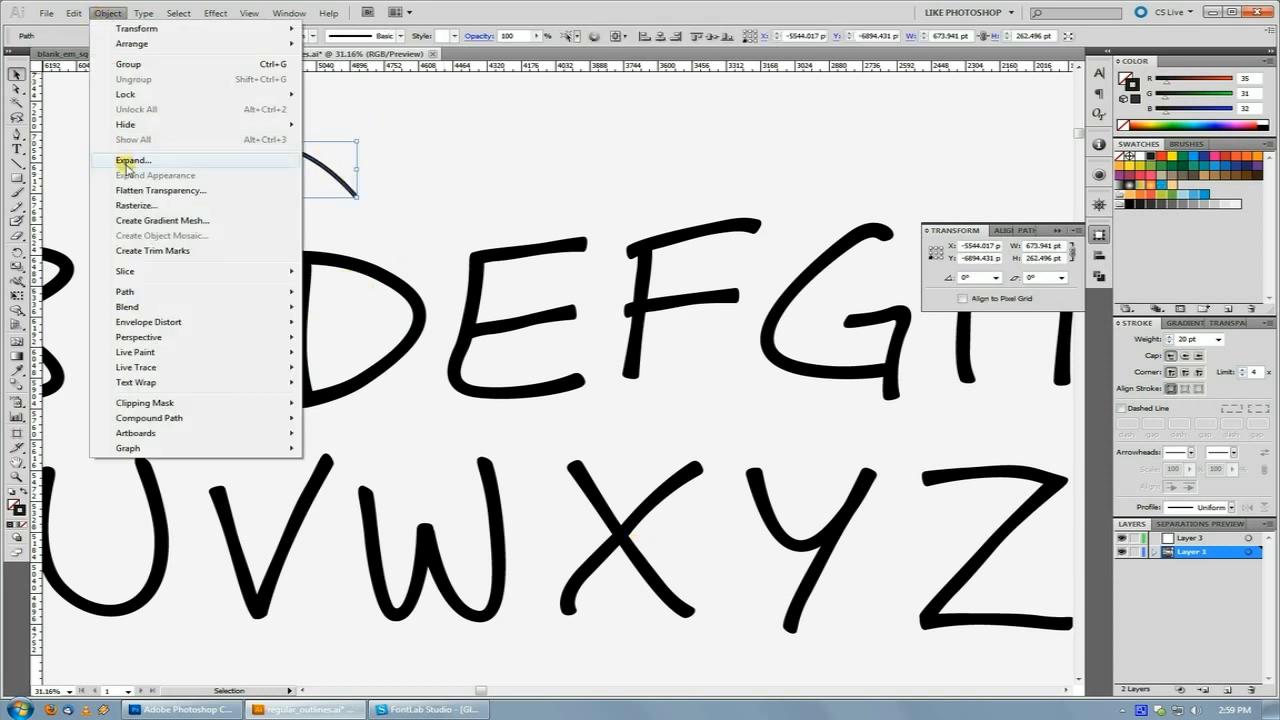
left_click(128, 161)
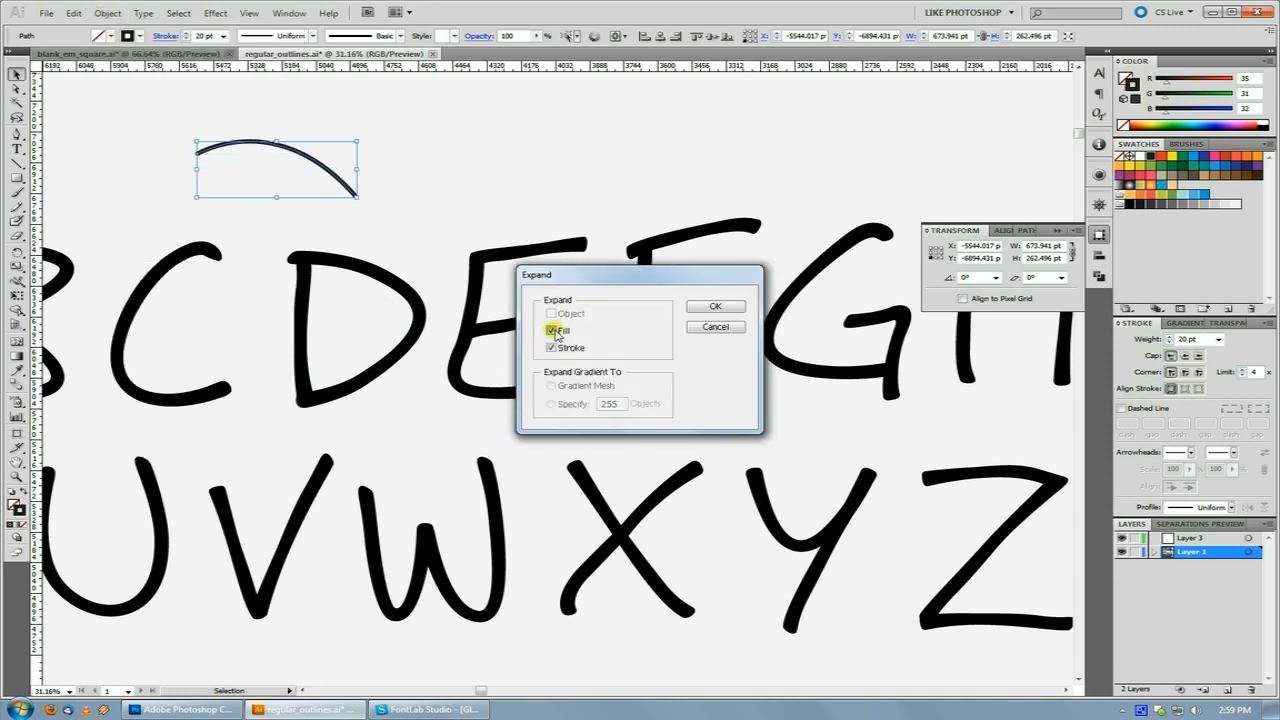
left_click(738, 302)
Look closely at the expanded curve and delete it.
left_click_drag(223, 123, 425, 255)
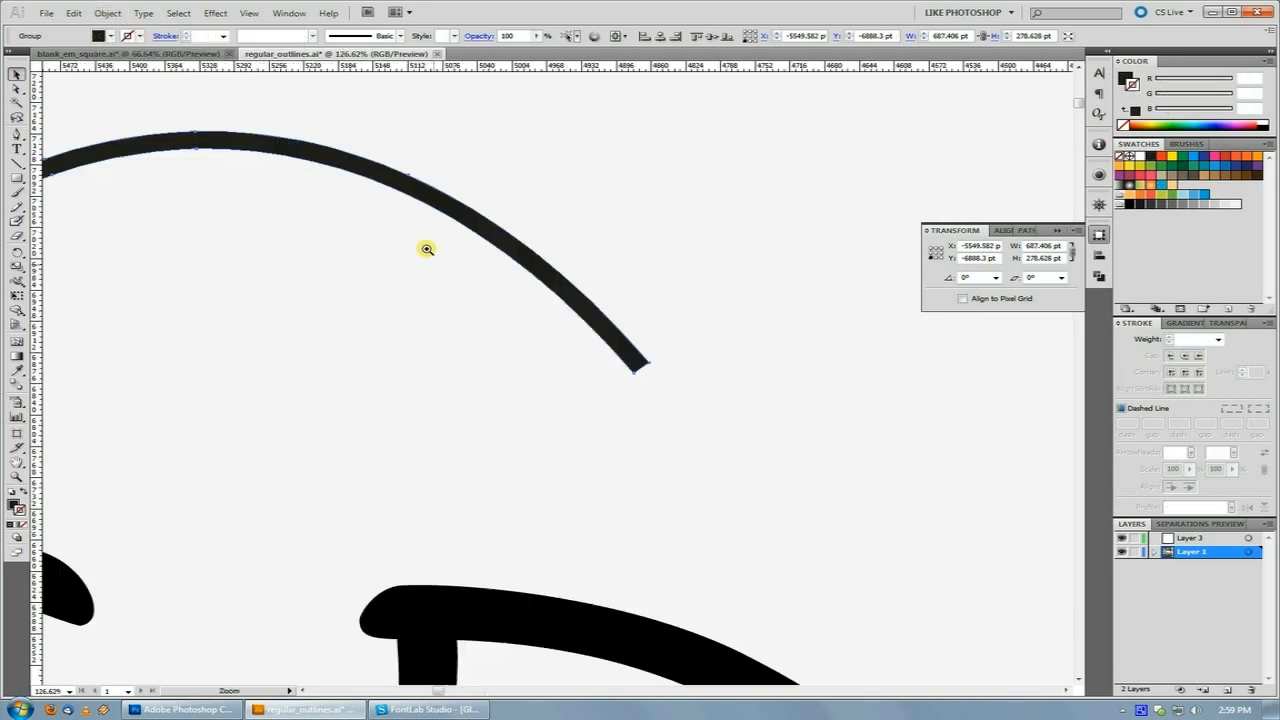
left_click_drag(634, 169, 368, 308)
key("Delete")
Select the overlapping stem and bowl of the letter D and unite them with Pathfinder.
left_click_drag(471, 469, 442, 205)
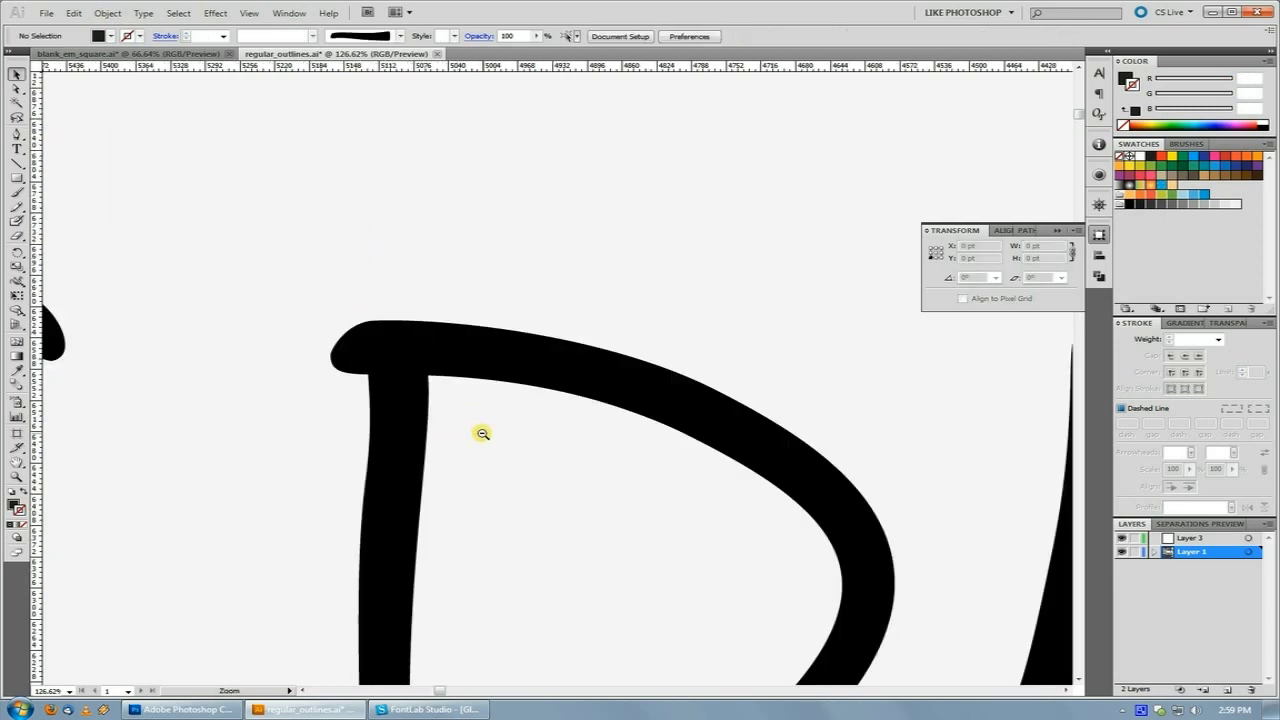
left_click(480, 428, "ctrl+alt")
left_click(483, 428, "ctrl+alt")
left_click_drag(546, 377, 415, 340)
mouse_move(326, 208)
left_mouse_down()
mouse_move(680, 600)
mouse_move(790, 650)
left_mouse_up()
left_click(525, 162)
left_click(388, 462)
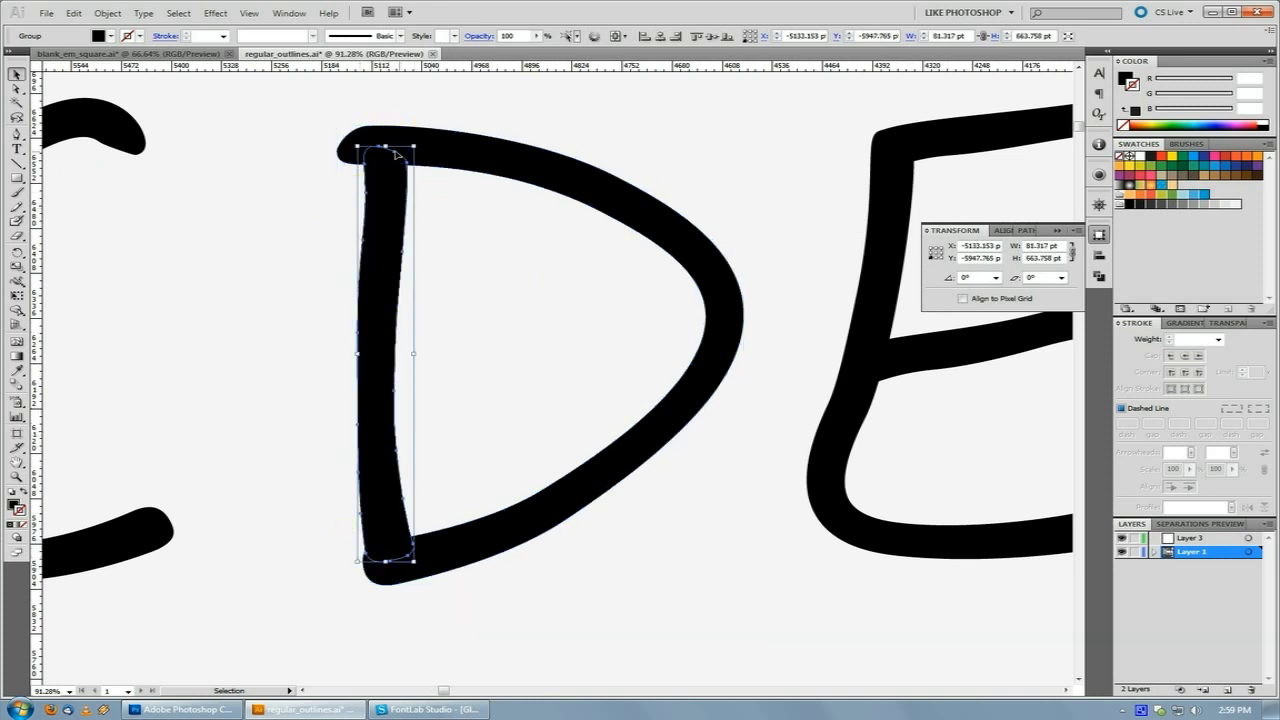
left_click_drag(308, 120, 460, 138)
left_click(1036, 231)
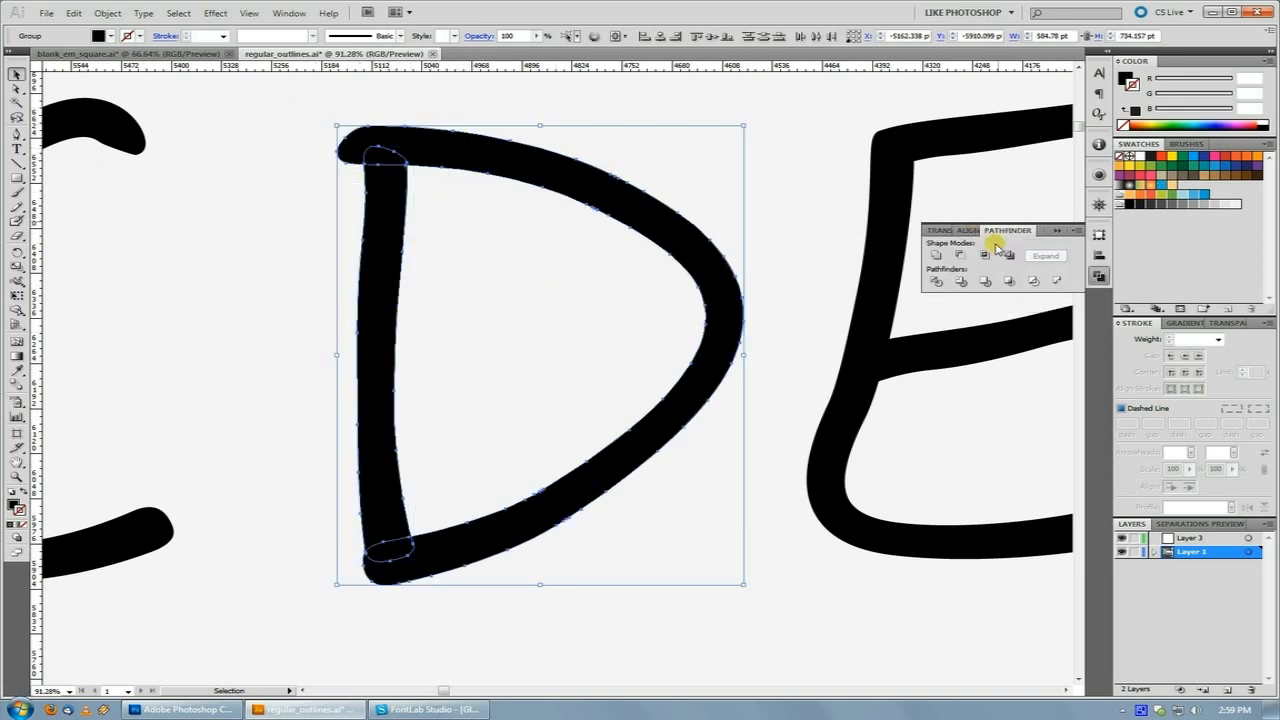
left_click(936, 257)
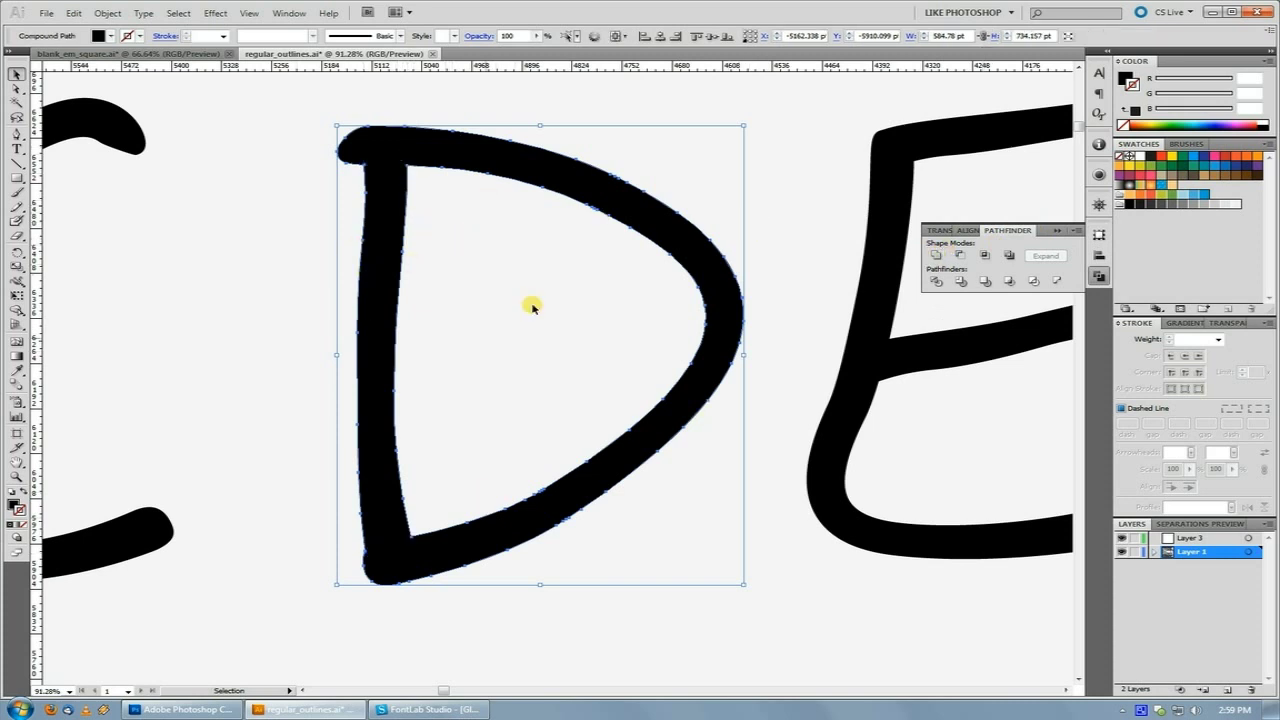
Check the glyph window in FontLab Studio, return to Illustrator and undo the uniting of the letter D.
left_click(445, 709)
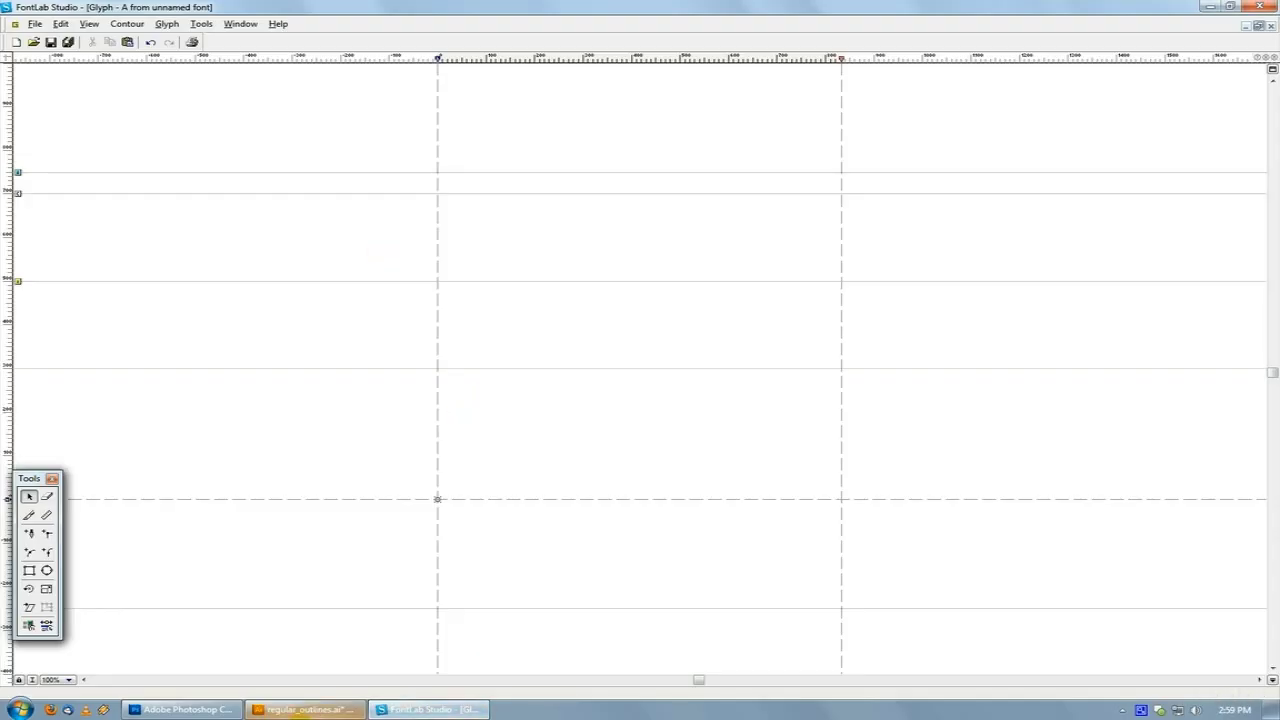
left_click(305, 709)
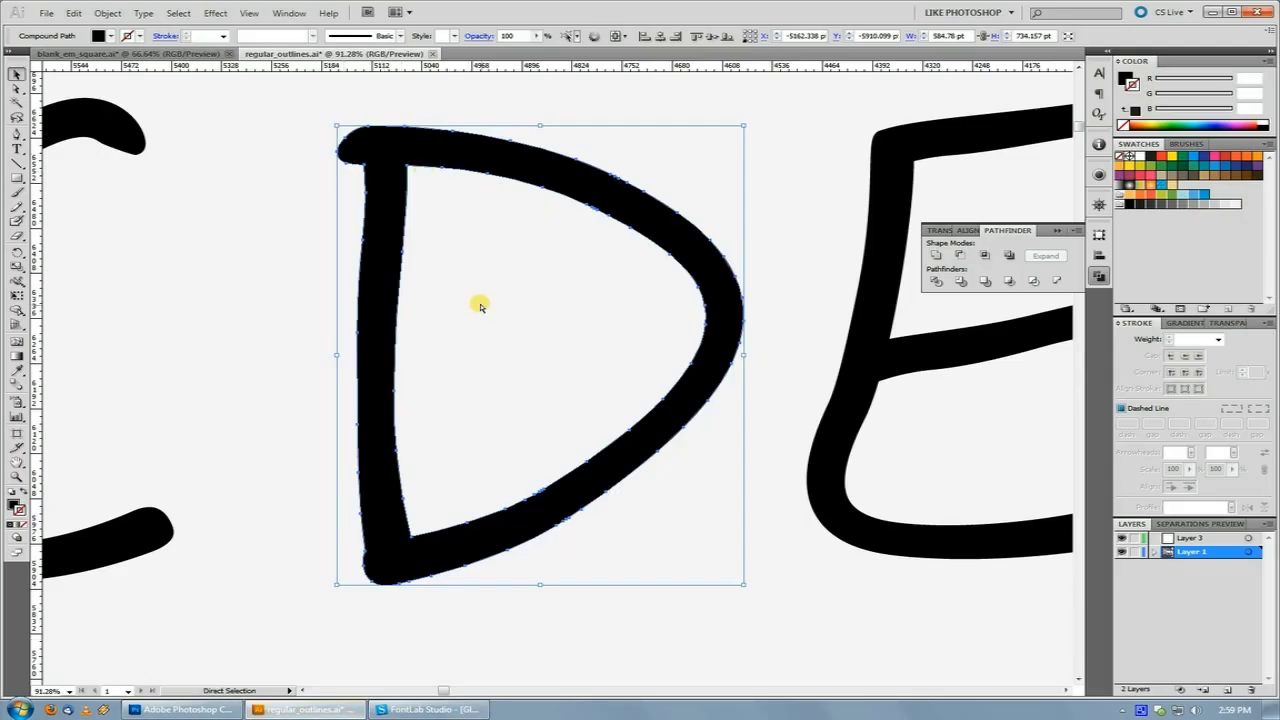
key("ctrl+z")
left_click(422, 168)
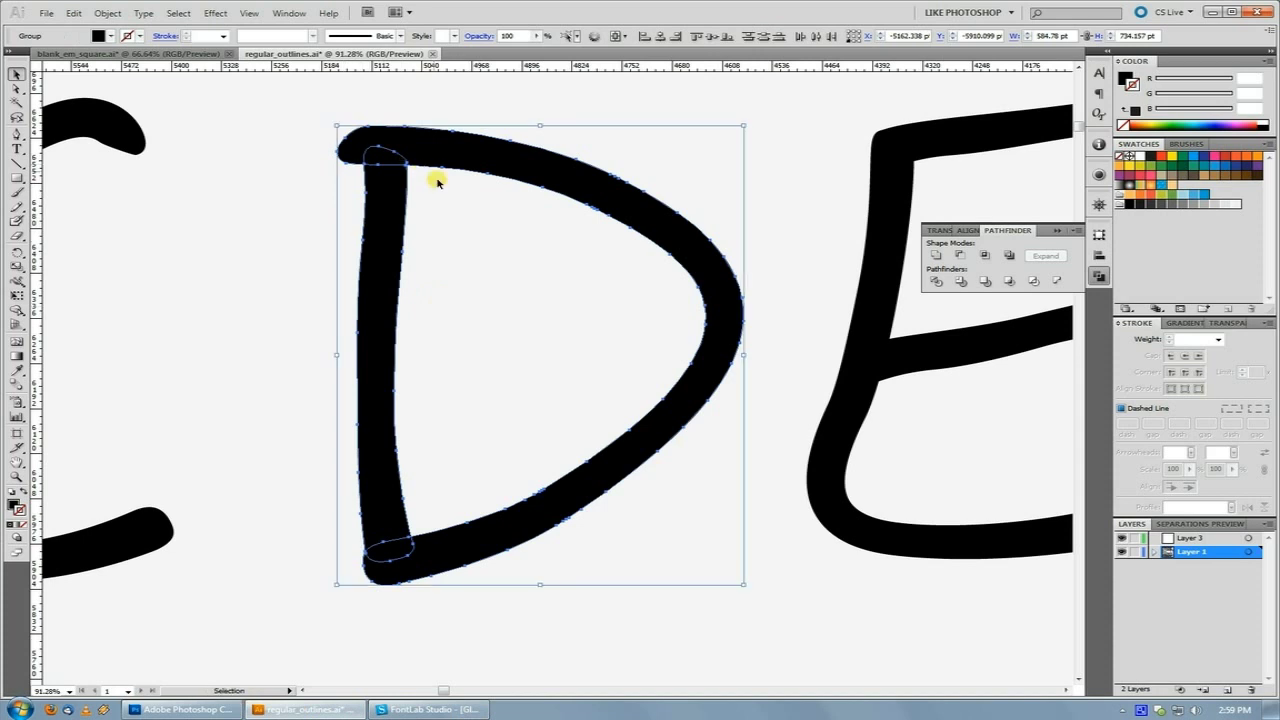
left_click(415, 180)
Reselect all parts of the letter D and unite them into a single compound shape.
key("z")
left_click(553, 328, "alt")
key("v")
left_click_drag(440, 280, 555, 405)
left_click(938, 256)
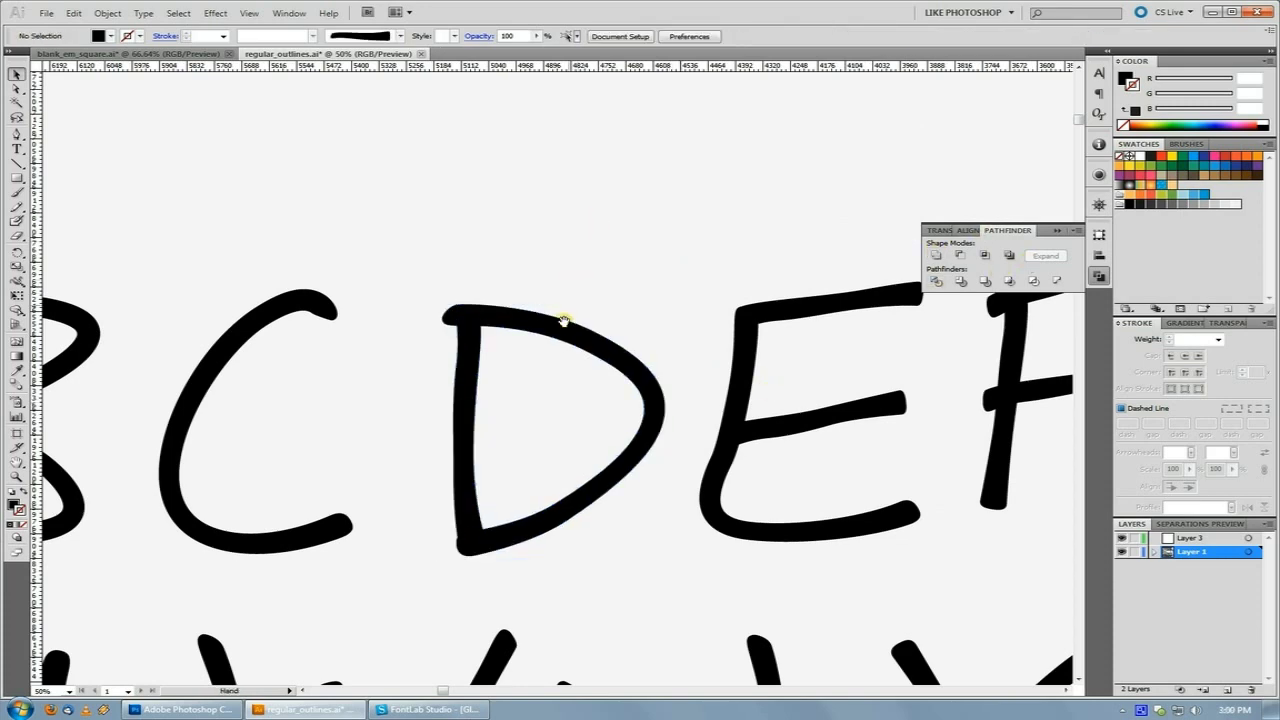
Switch to the empty glyph A window in FontLab Studio.
key("z")
left_click(633, 387, "alt")
left_click(610, 370, "alt")
left_click(534, 329, "alt")
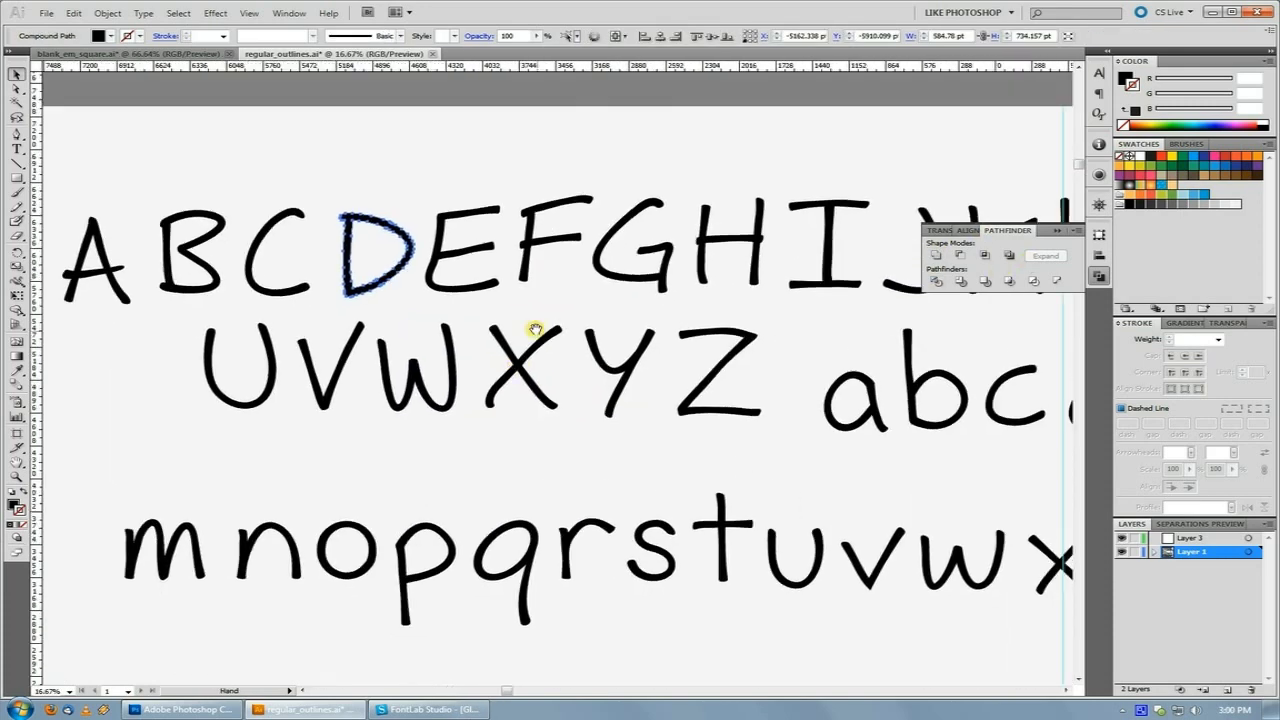
key("v")
left_click(430, 709)
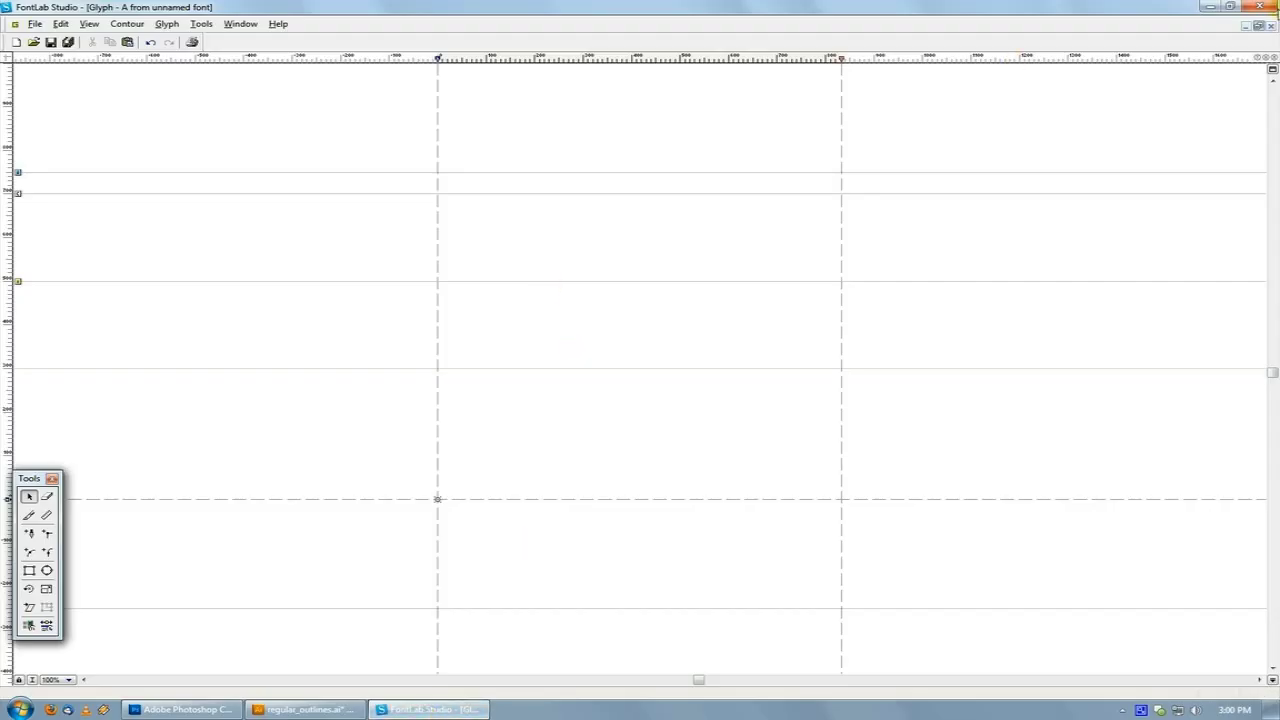
Close the glyph A window and open the glyph D window from the font's character grid.
left_click(1271, 26)
left_click(690, 103)
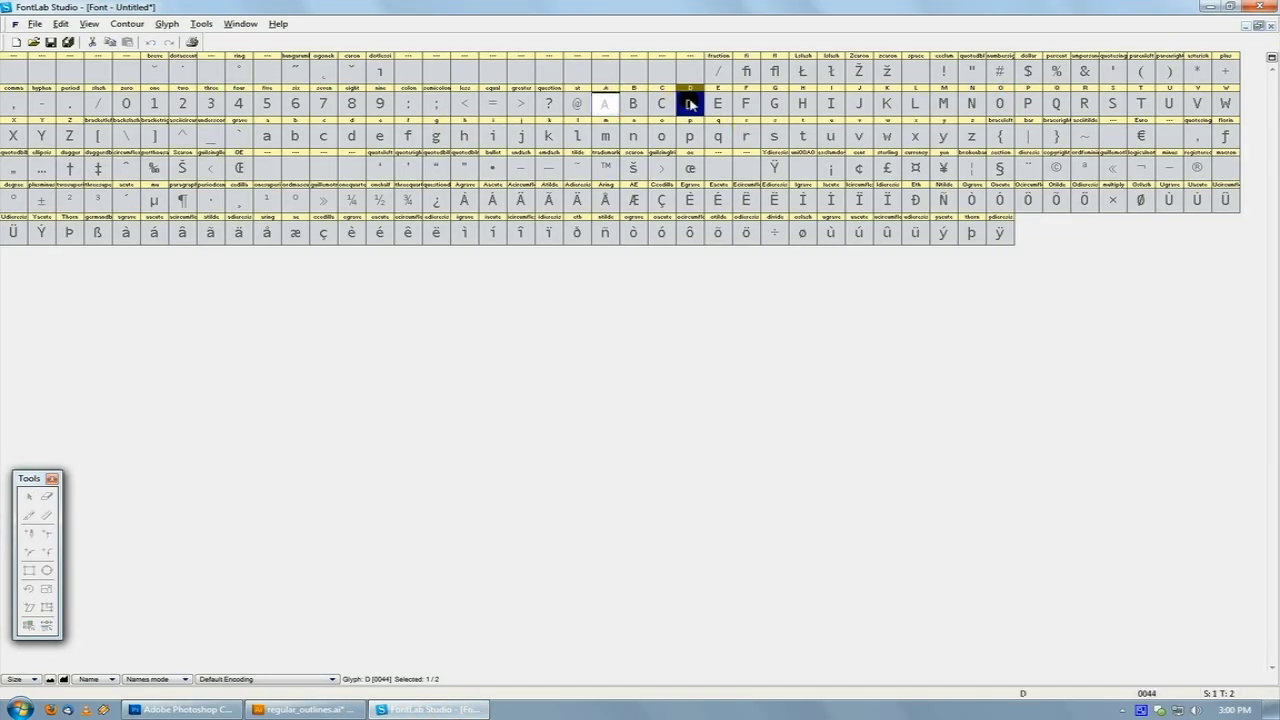
double_click(690, 103)
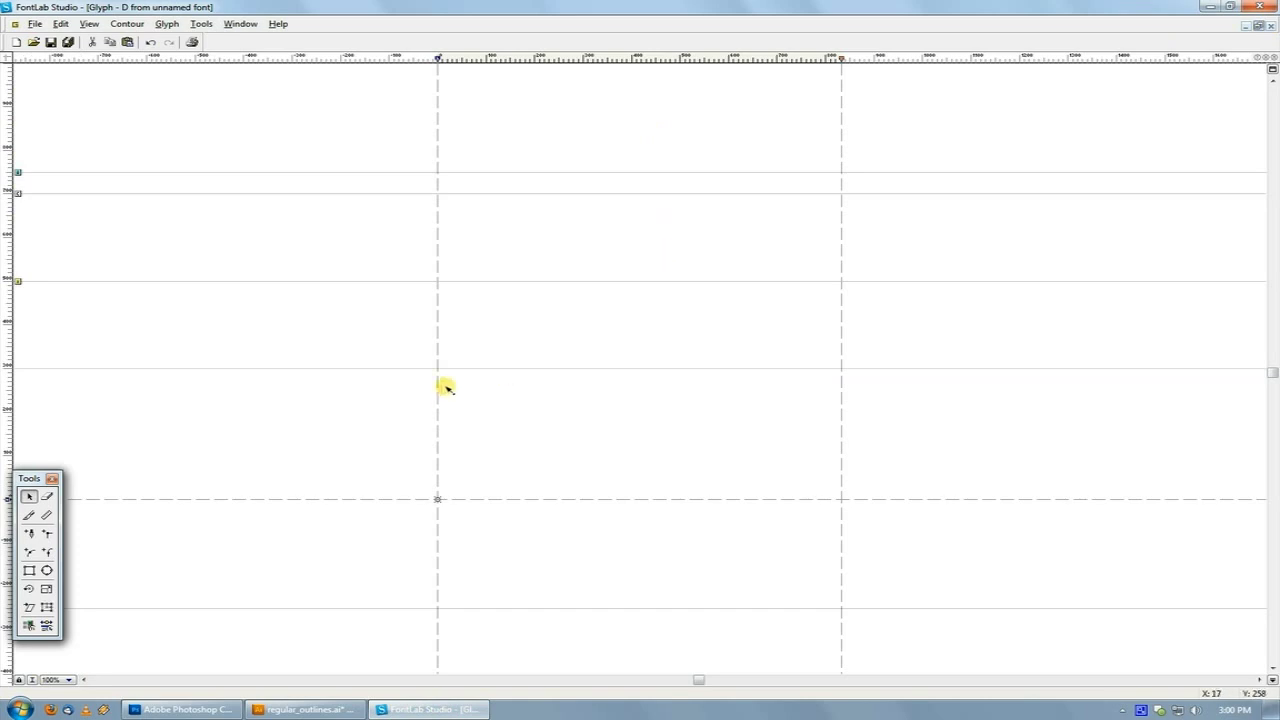
Paste the copied D outline into the glyph D window, locate it away from the glyph's origin and deselect it.
left_click(704, 359, "ctrl+alt")
left_click(702, 358, "ctrl+alt")
left_click(701, 358, "ctrl+alt")
left_click(701, 358, "ctrl+alt")
left_click(701, 357, "ctrl+alt")
left_click(701, 357, "ctrl+alt")
left_click(701, 357, "ctrl+alt")
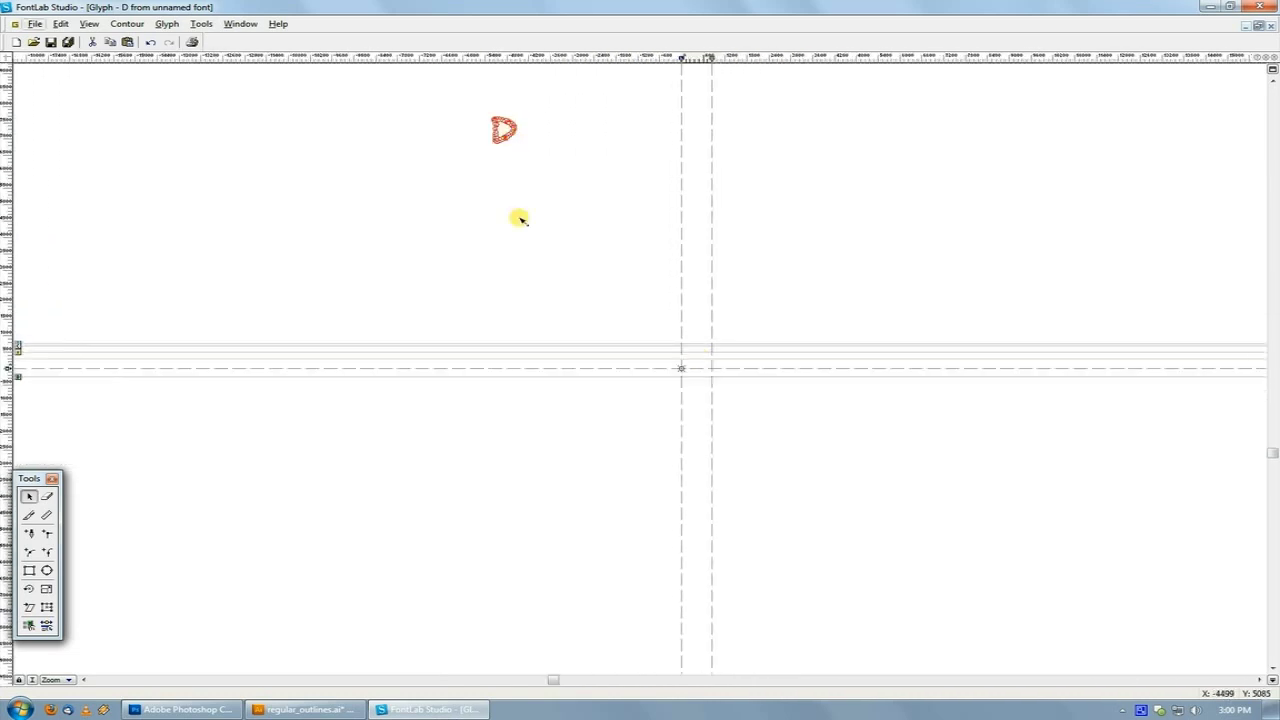
left_click(473, 101)
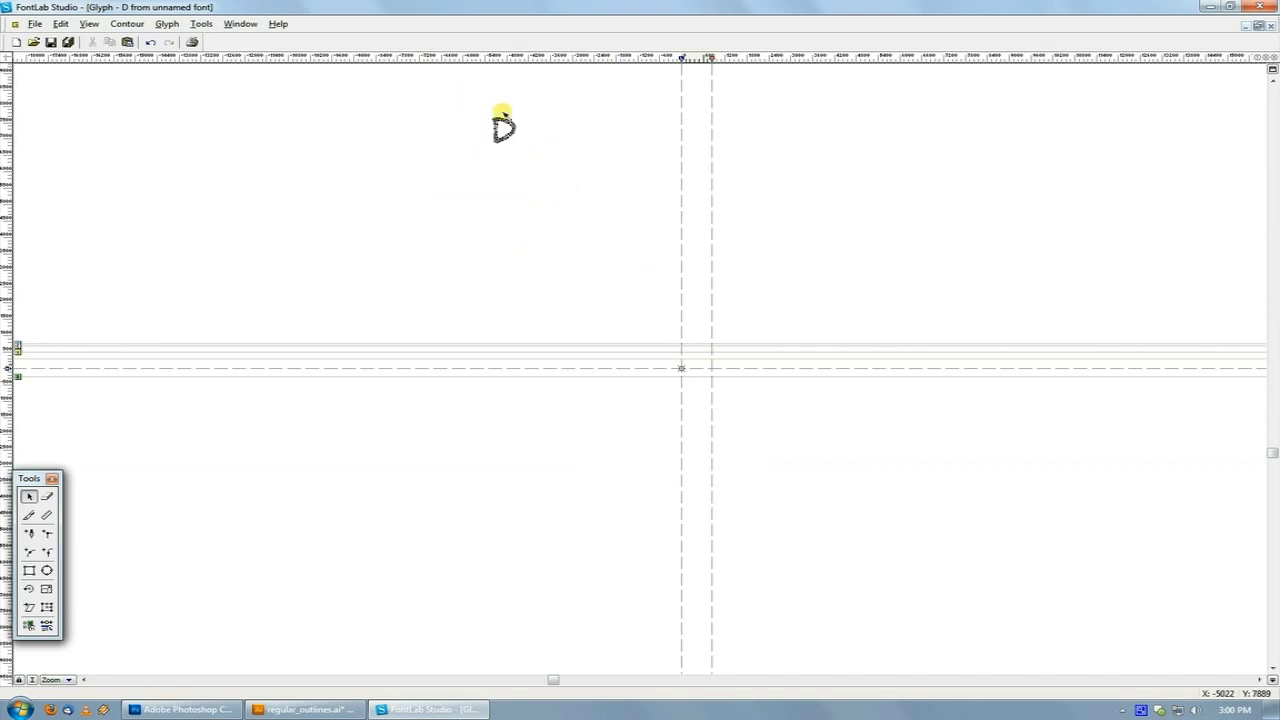
Switch to Illustrator to compare the D's position relative to the artboard with its placement in the FontLab Studio glyph window.
left_click(302, 709)
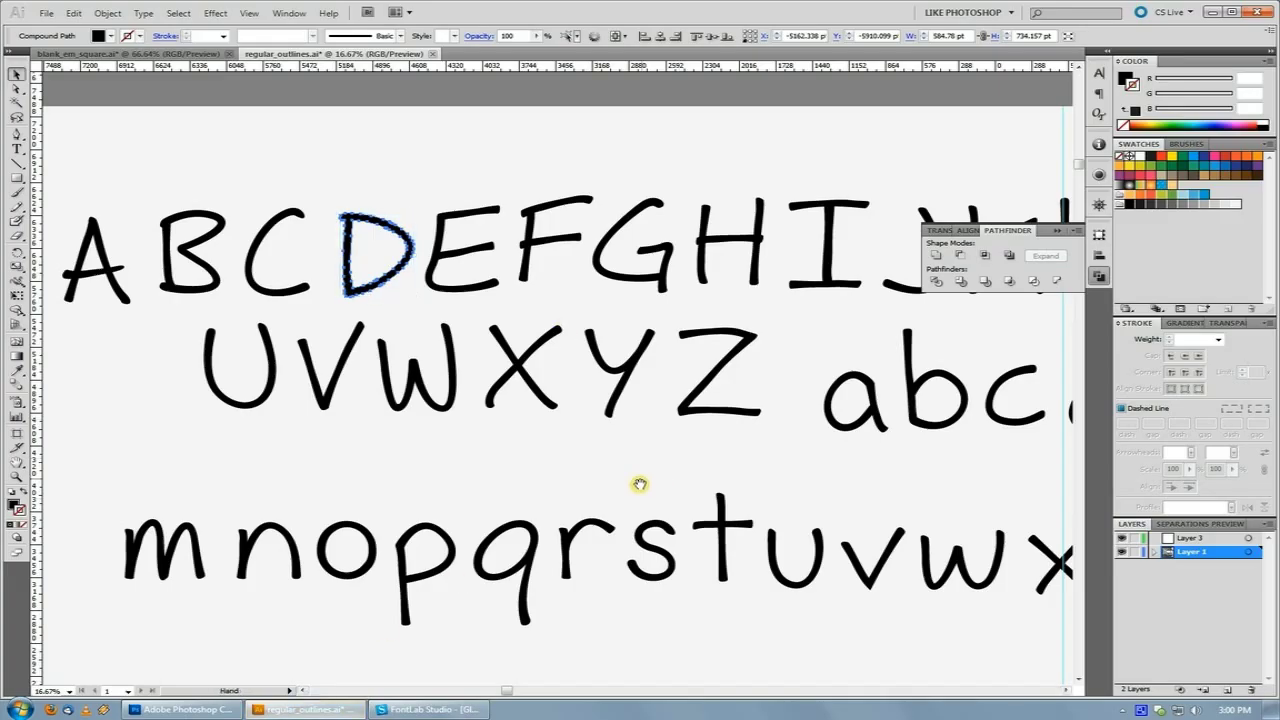
key("ctrl+minus")
key("ctrl+minus")
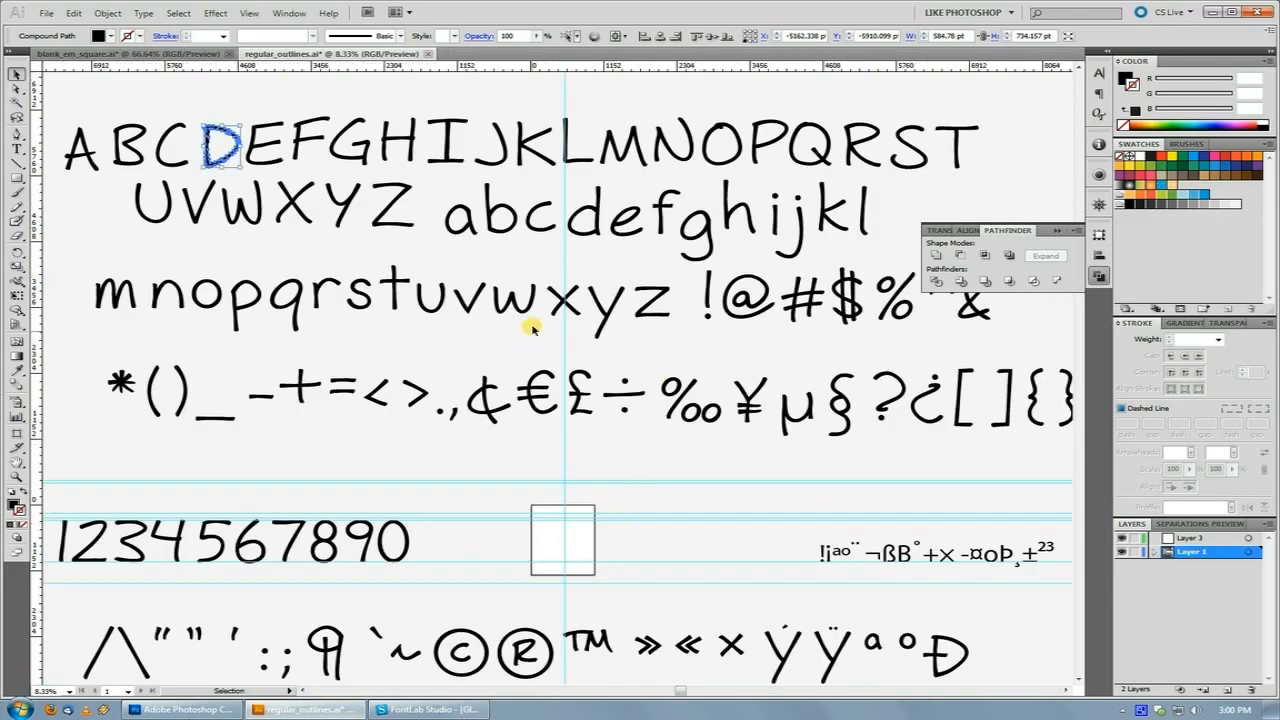
left_click(432, 709)
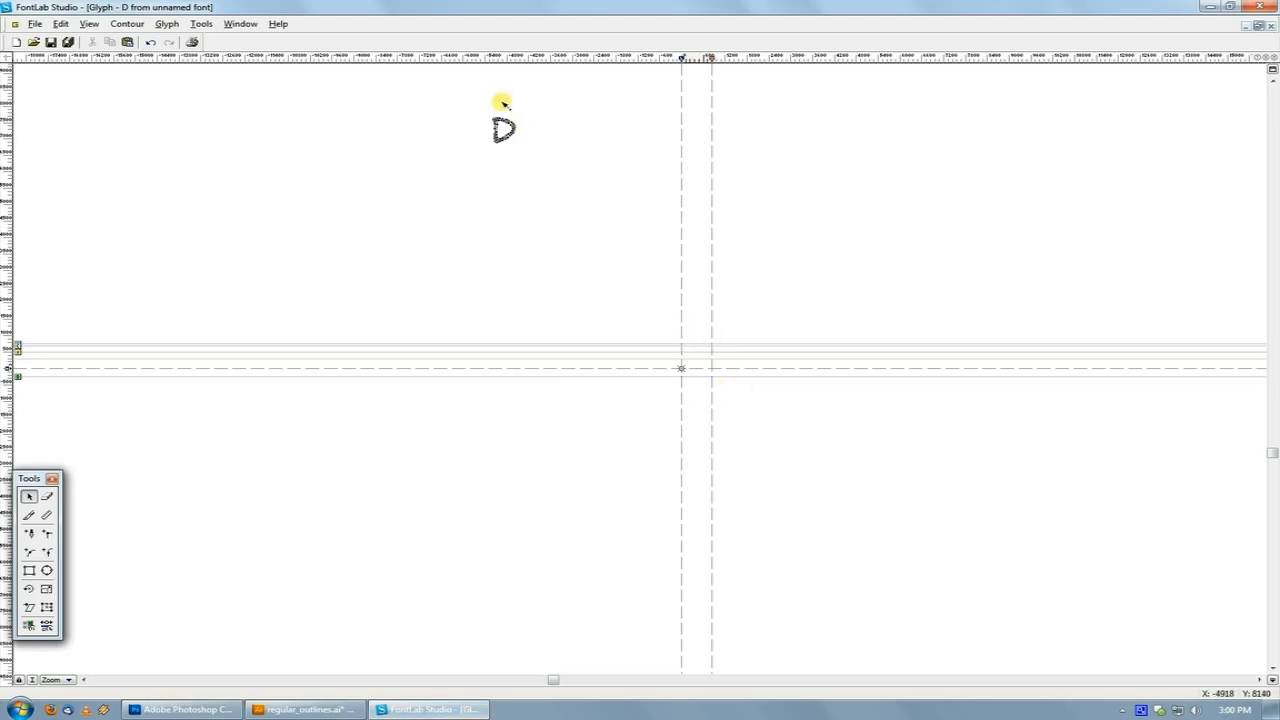
Copy the letter T from the Illustrator alphabet and paste it into the glyph D window in FontLab Studio.
left_click(330, 706)
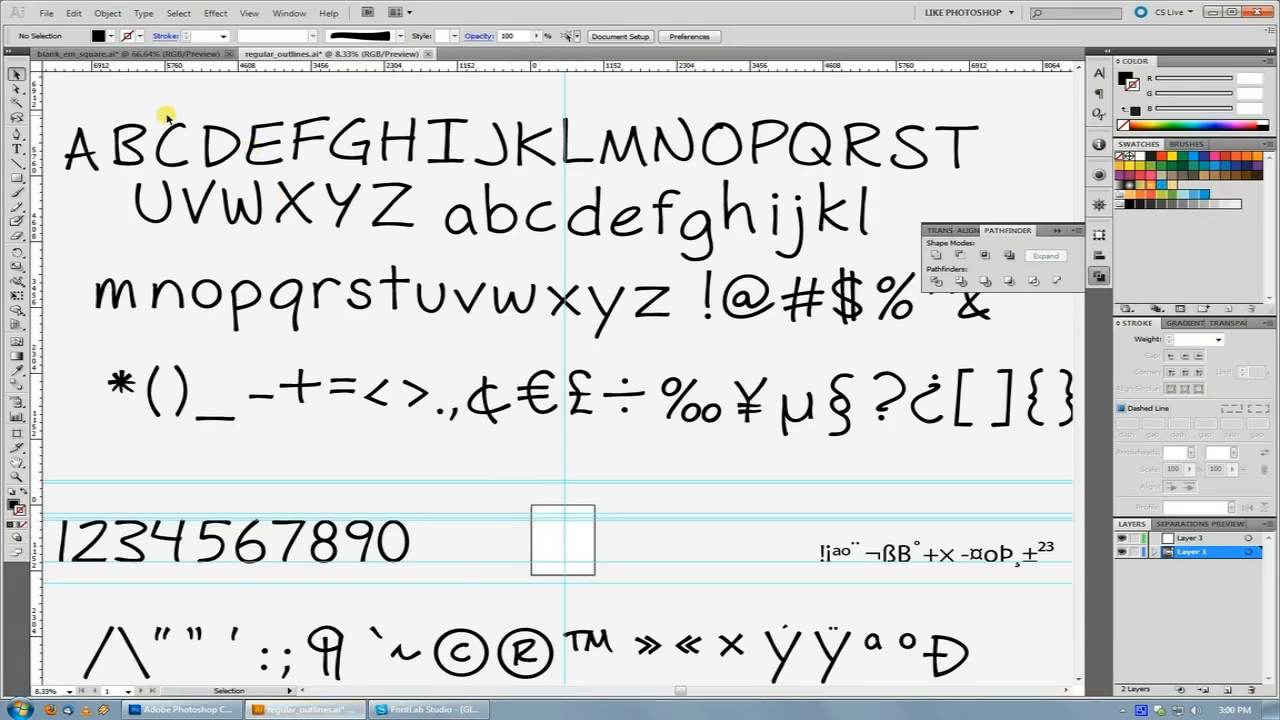
left_click_drag(1008, 112, 940, 176)
key("ctrl+c")
left_click(430, 709)
key("ctrl+v")
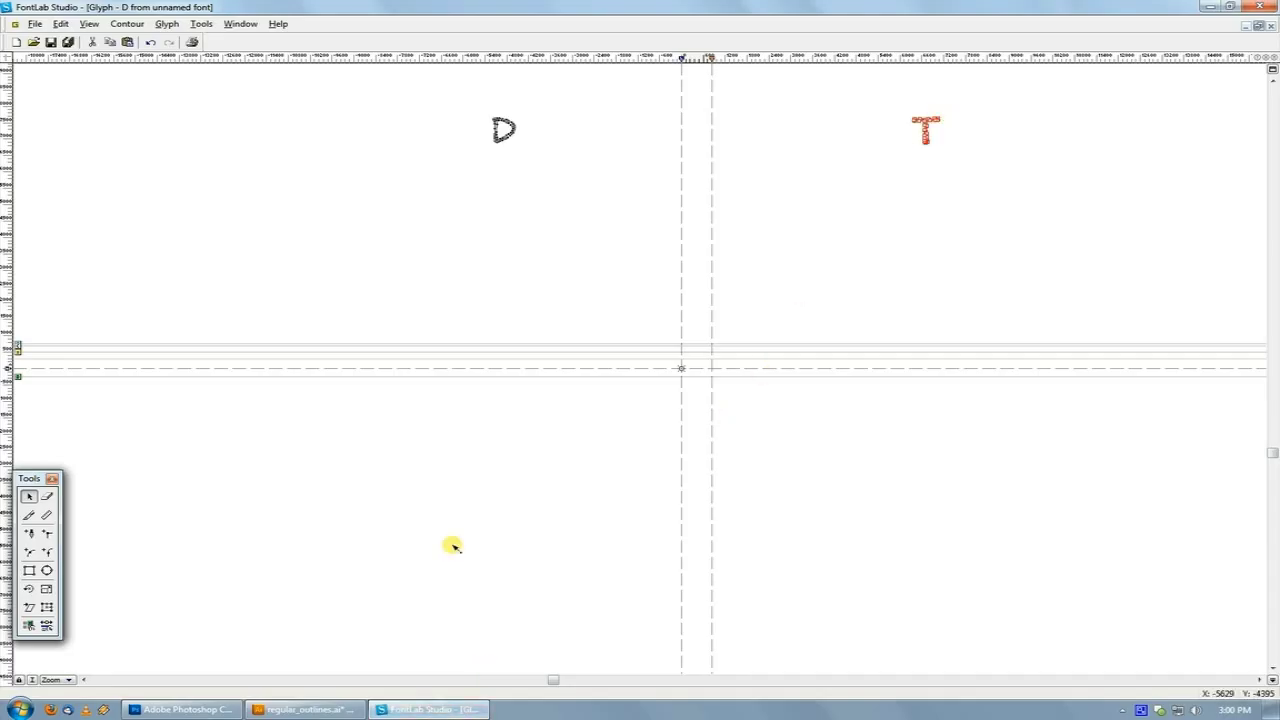
Check the T's position in Illustrator, then delete the pasted D and T outlines from the FontLab Studio glyph window.
left_click(323, 713)
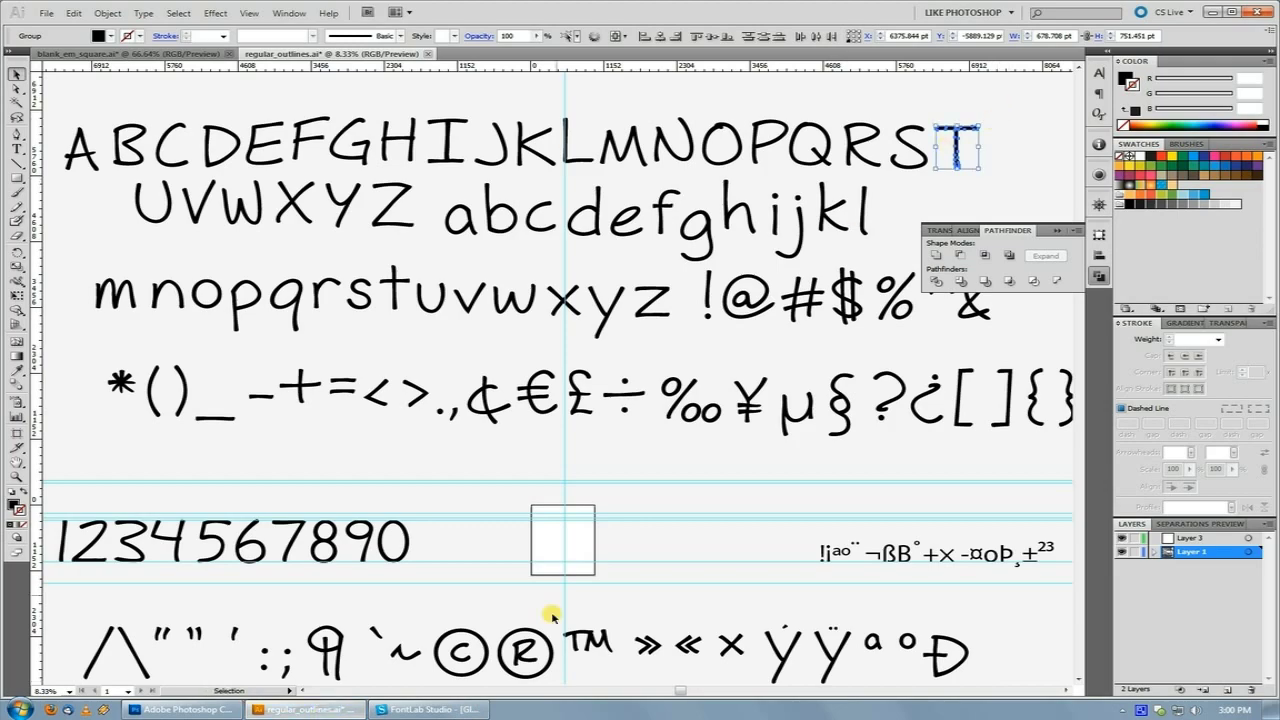
left_click(447, 710)
left_click_drag(456, 201, 1014, 93)
key("Delete")
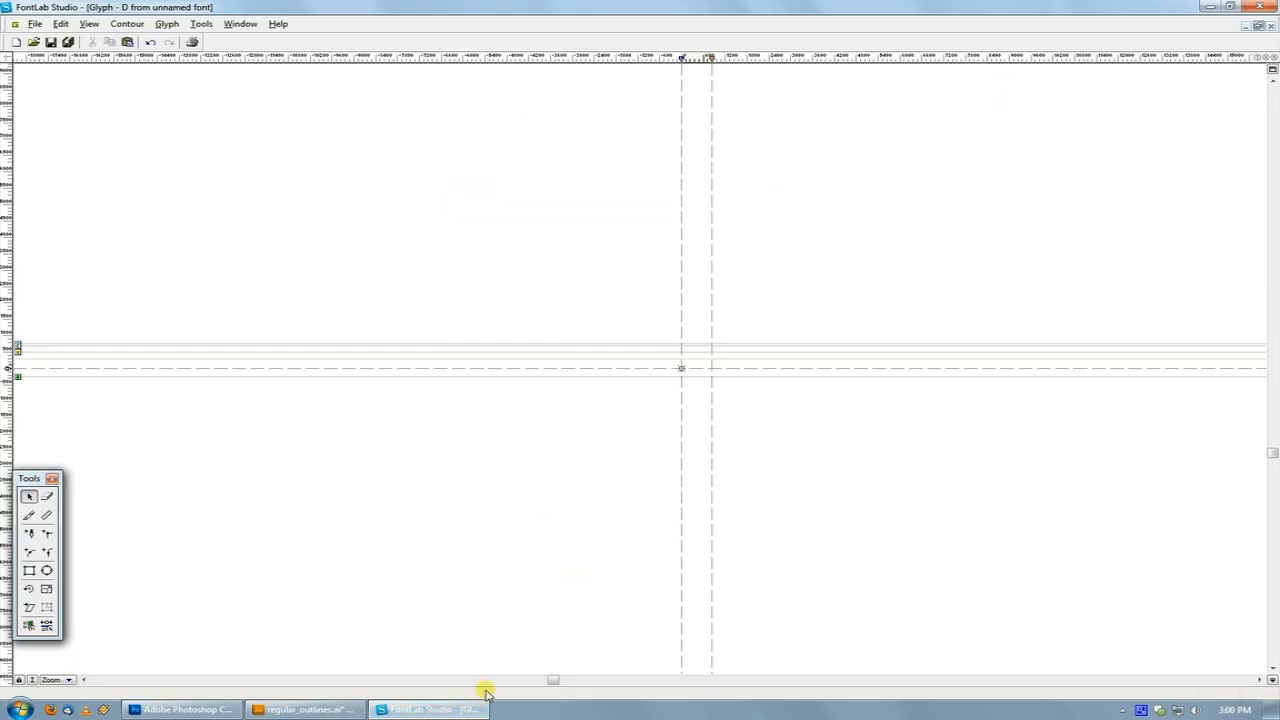
Compare the artboard in Illustrator with the metric lines around the origin of the empty glyph D in FontLab Studio.
left_click(305, 709)
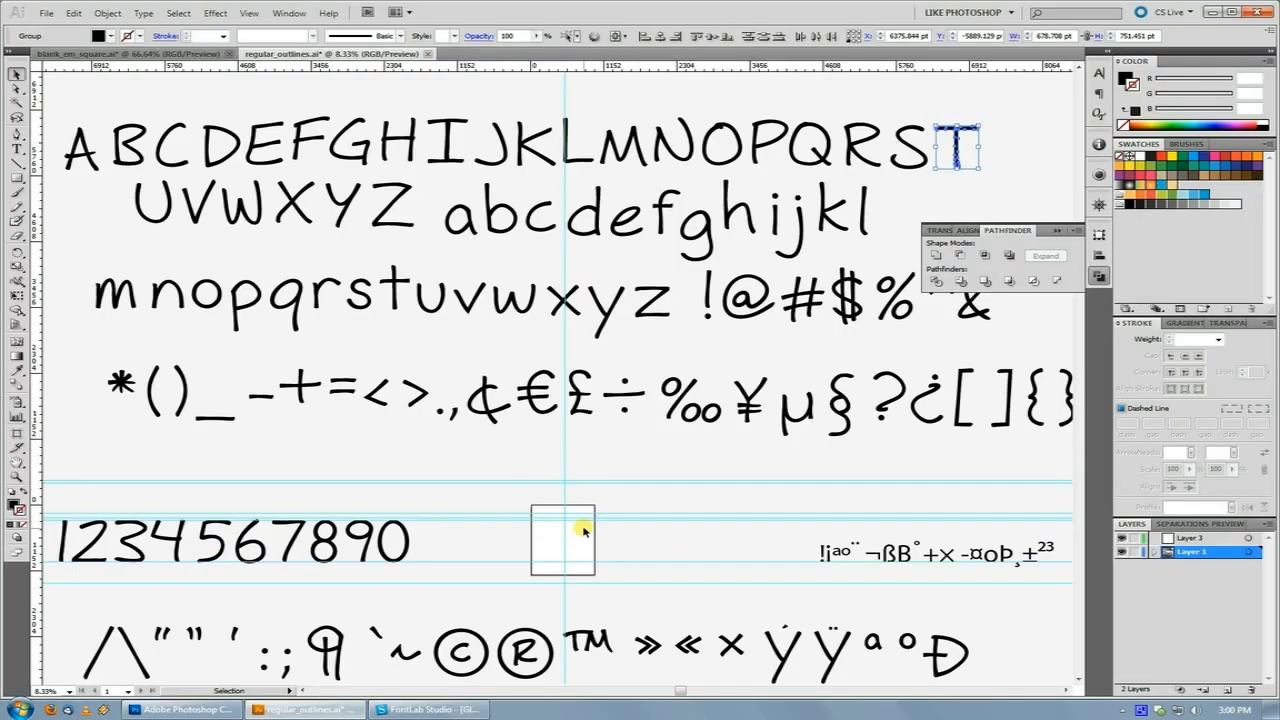
left_click(430, 709)
left_click_drag(652, 310, 763, 408)
left_click(543, 303)
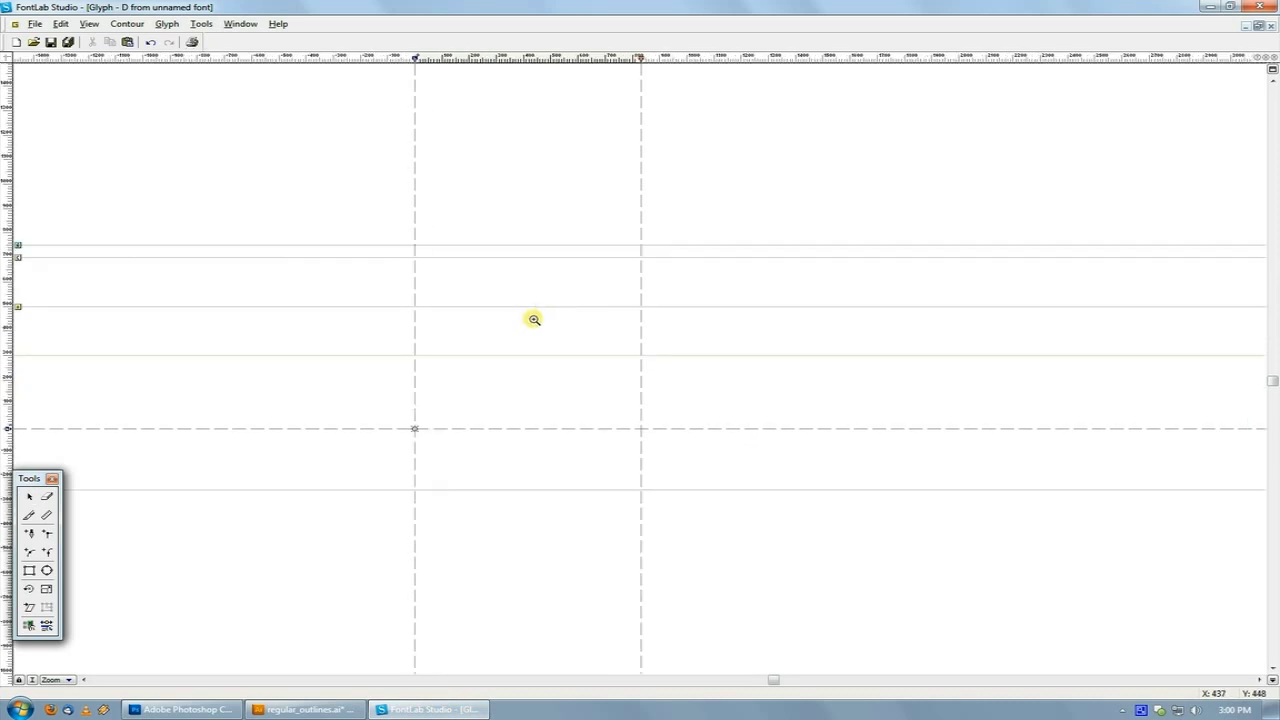
key("Escape")
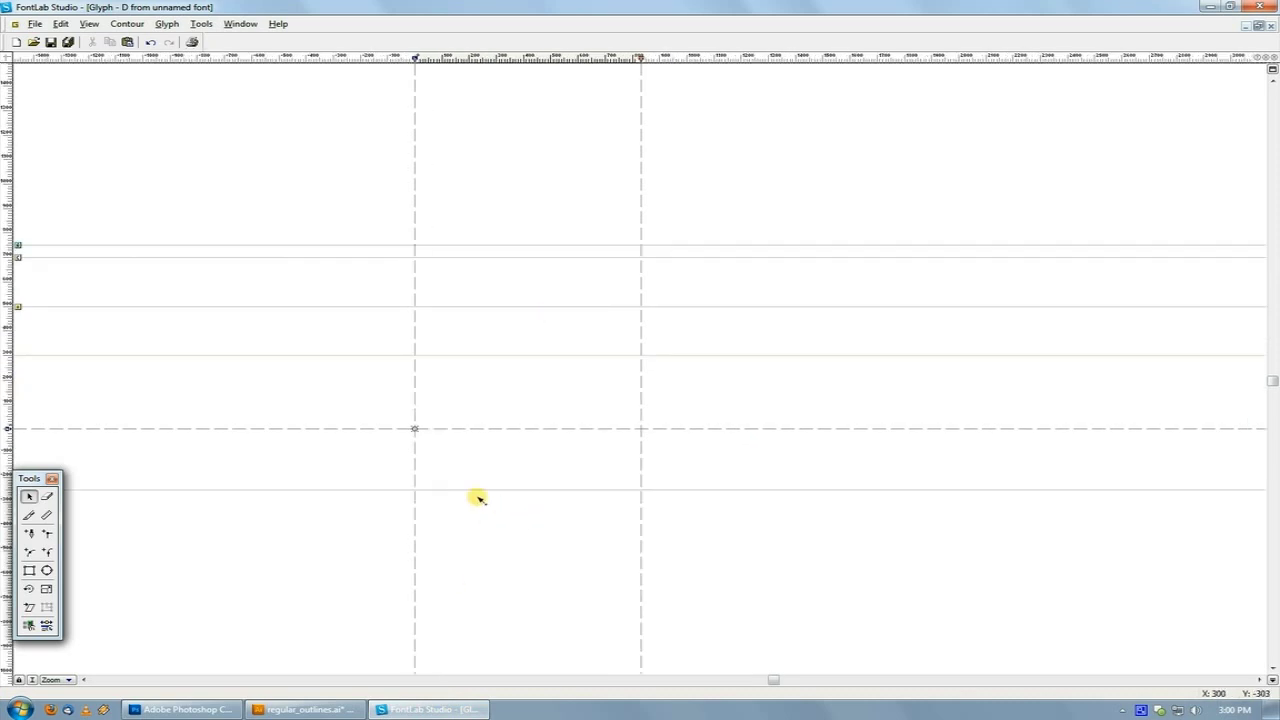
Switch to Illustrator's blank_em_square.ai document and examine its artboard and horizontal guides.
left_click(305, 709)
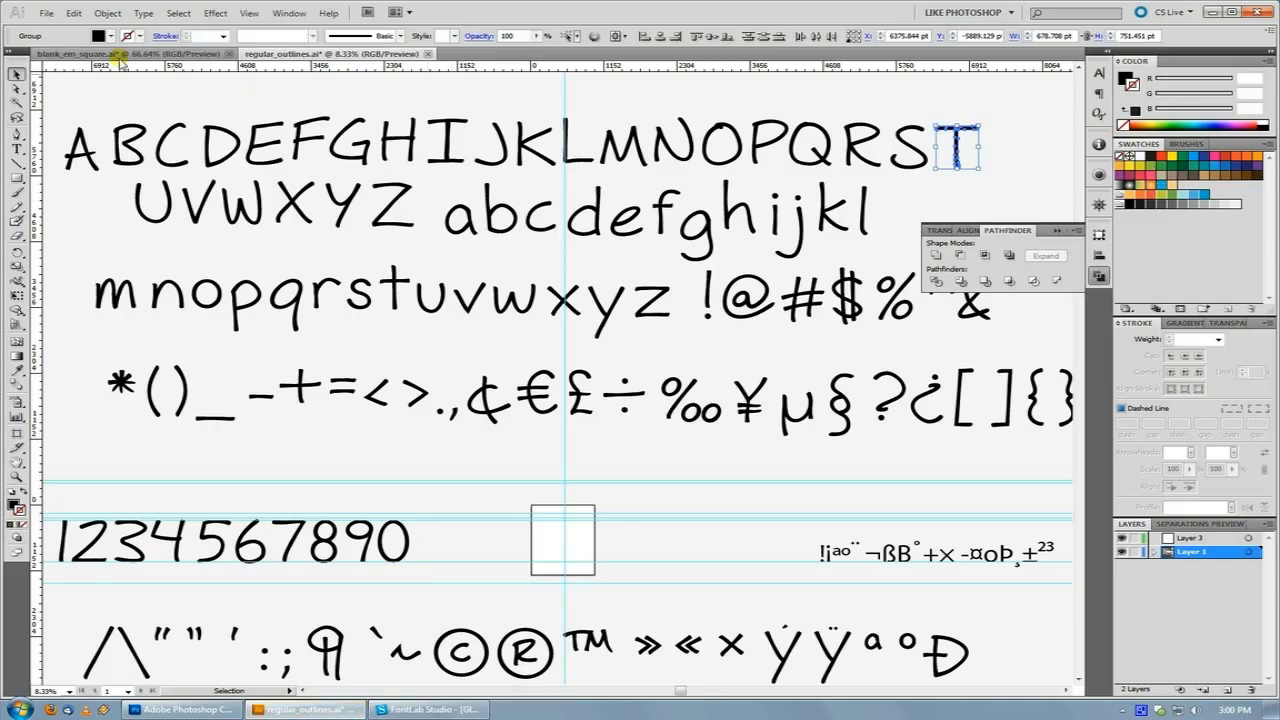
left_click(119, 55)
key("ctrl+minus")
key("ctrl+minus")
key("ctrl+minus")
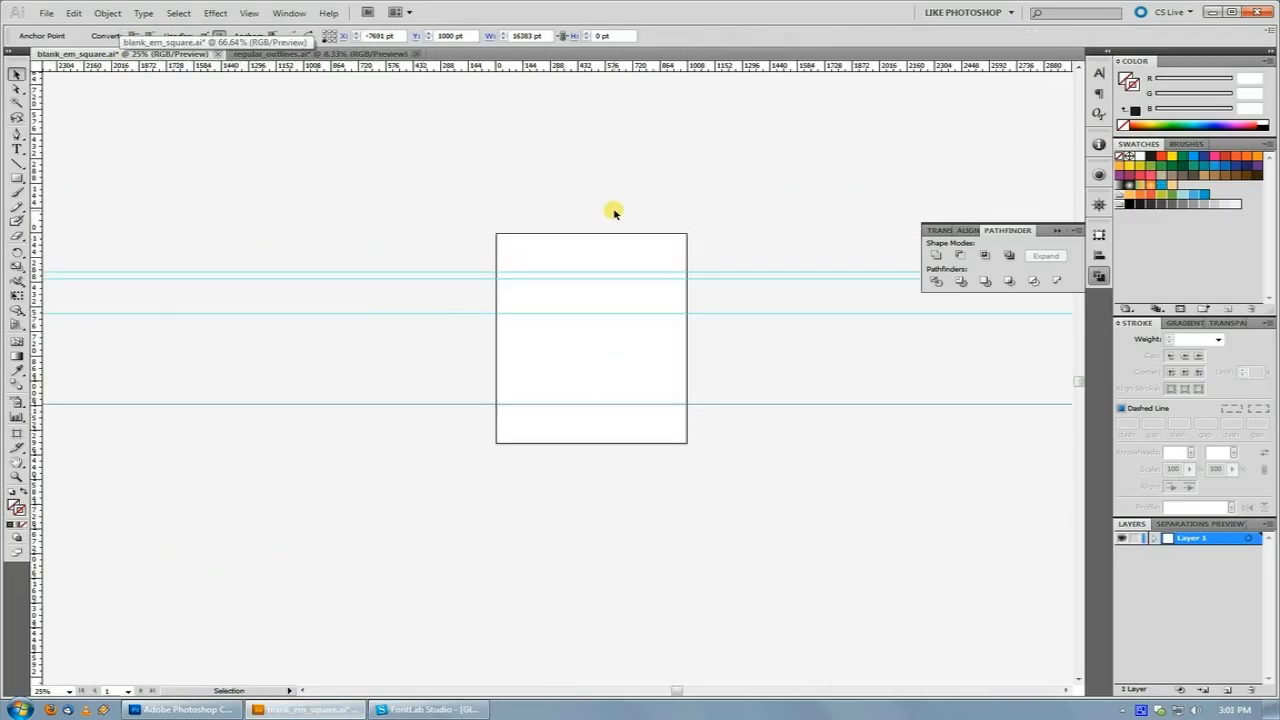
key("z")
left_click(580, 366)
left_click(579, 363)
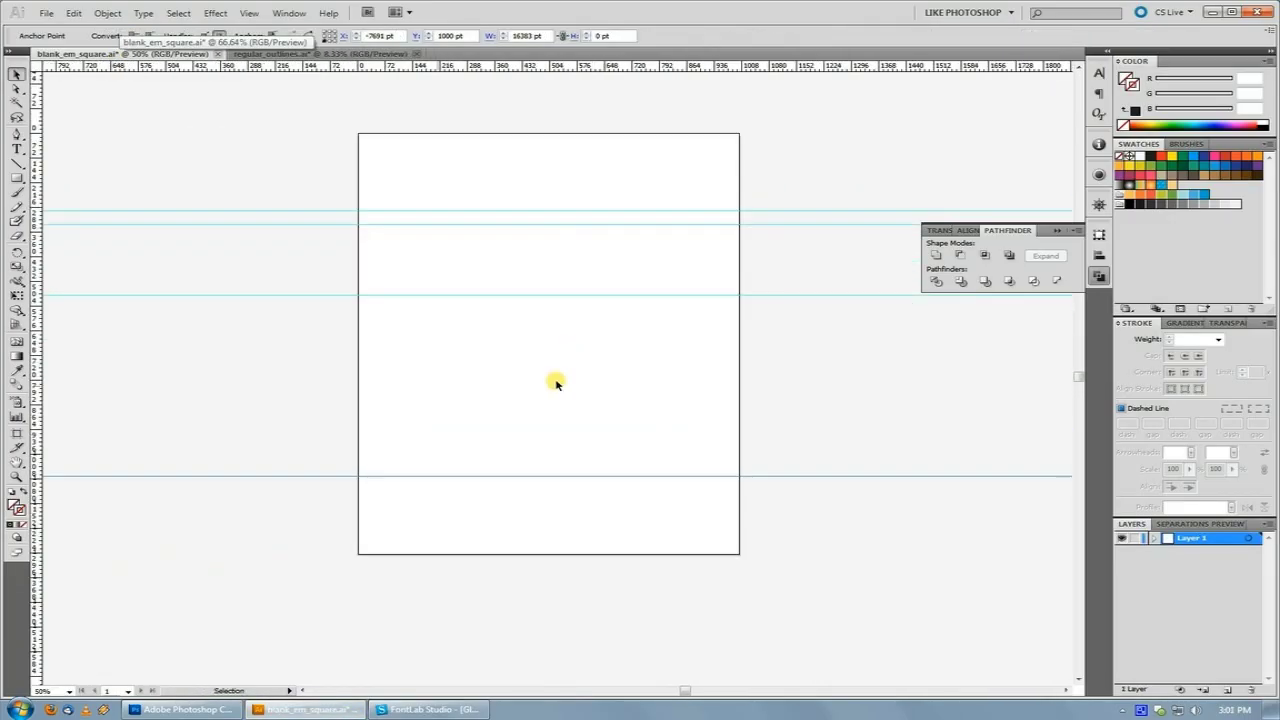
key("v")
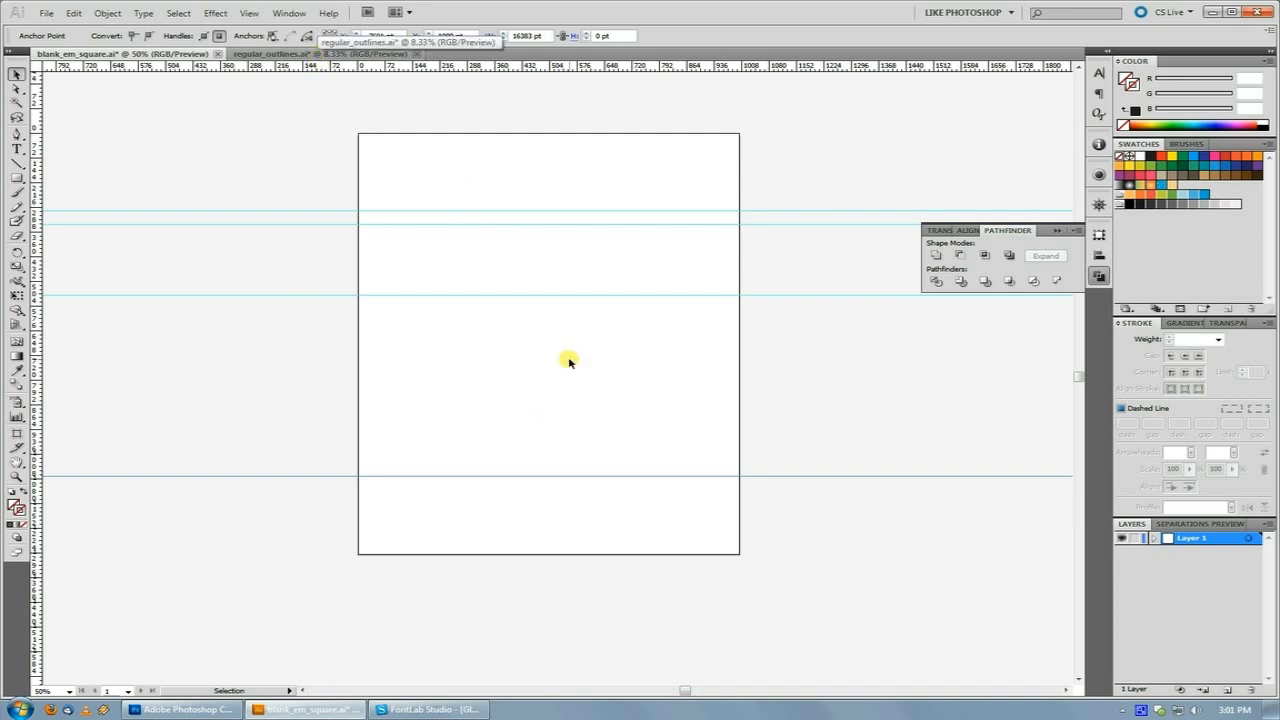
Enter artboard editing from Document Setup and check the artboard's width and height.
left_click(46, 13)
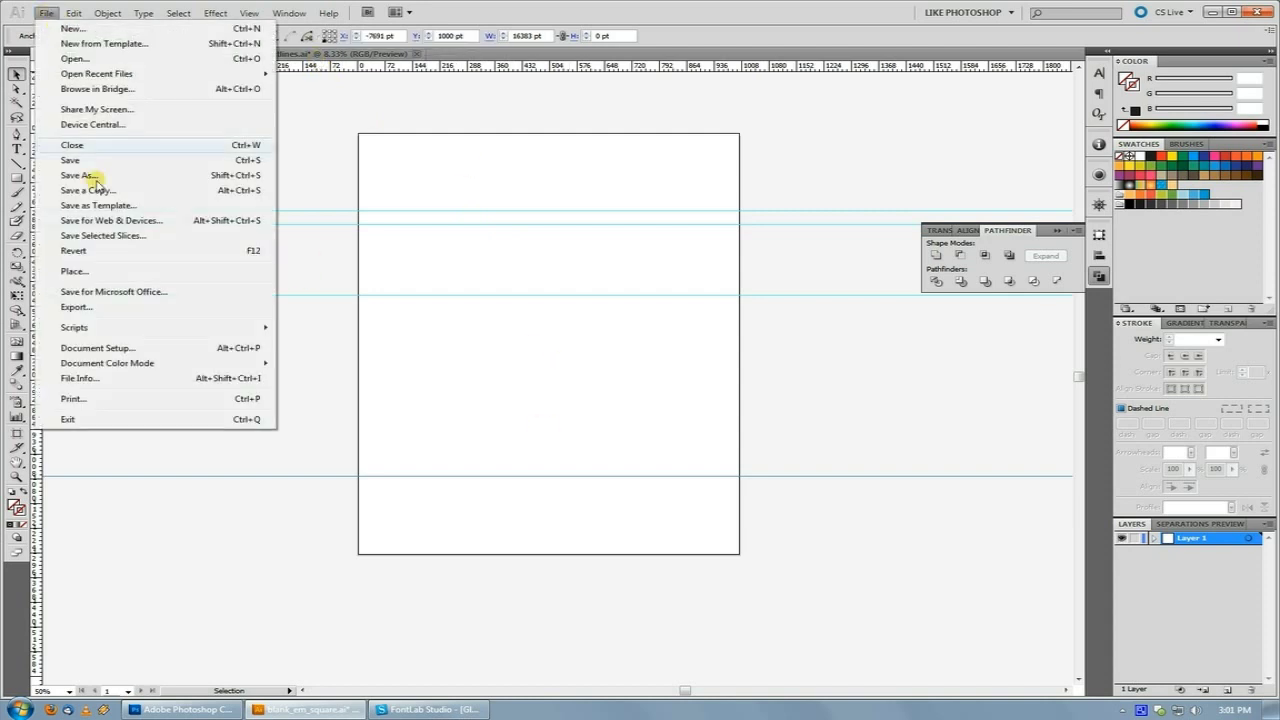
left_click(149, 346)
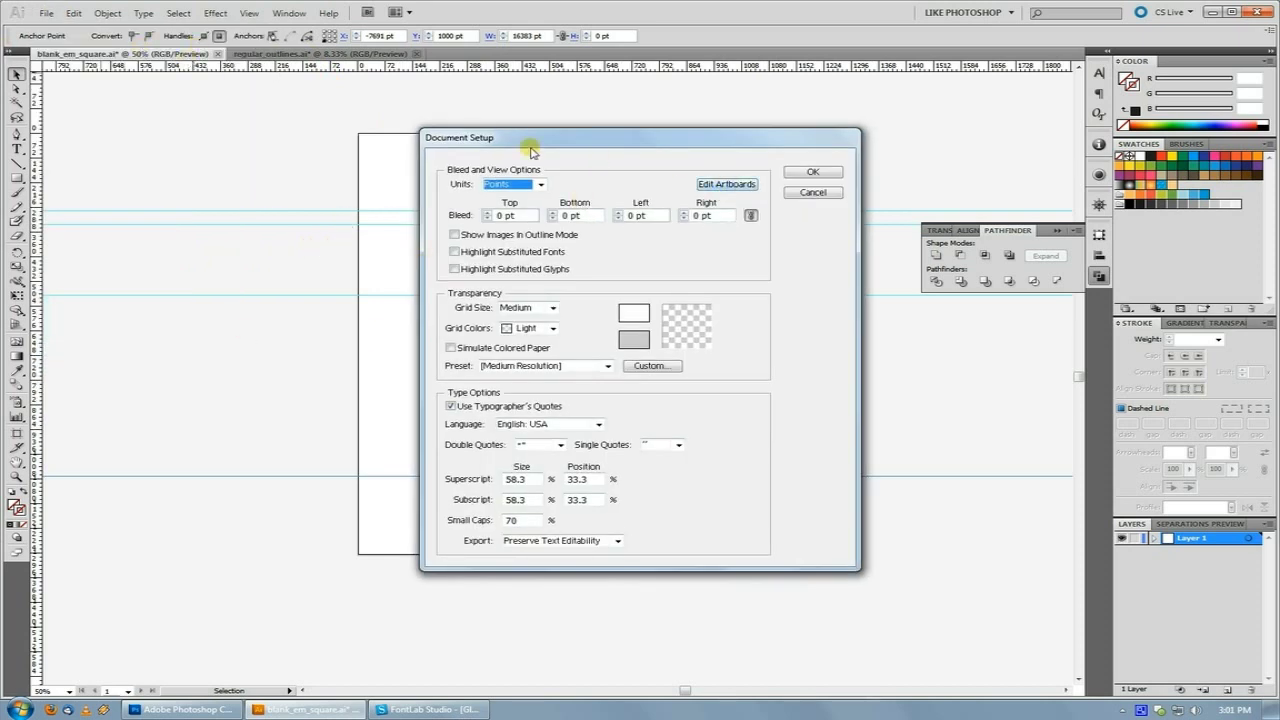
left_click(735, 186)
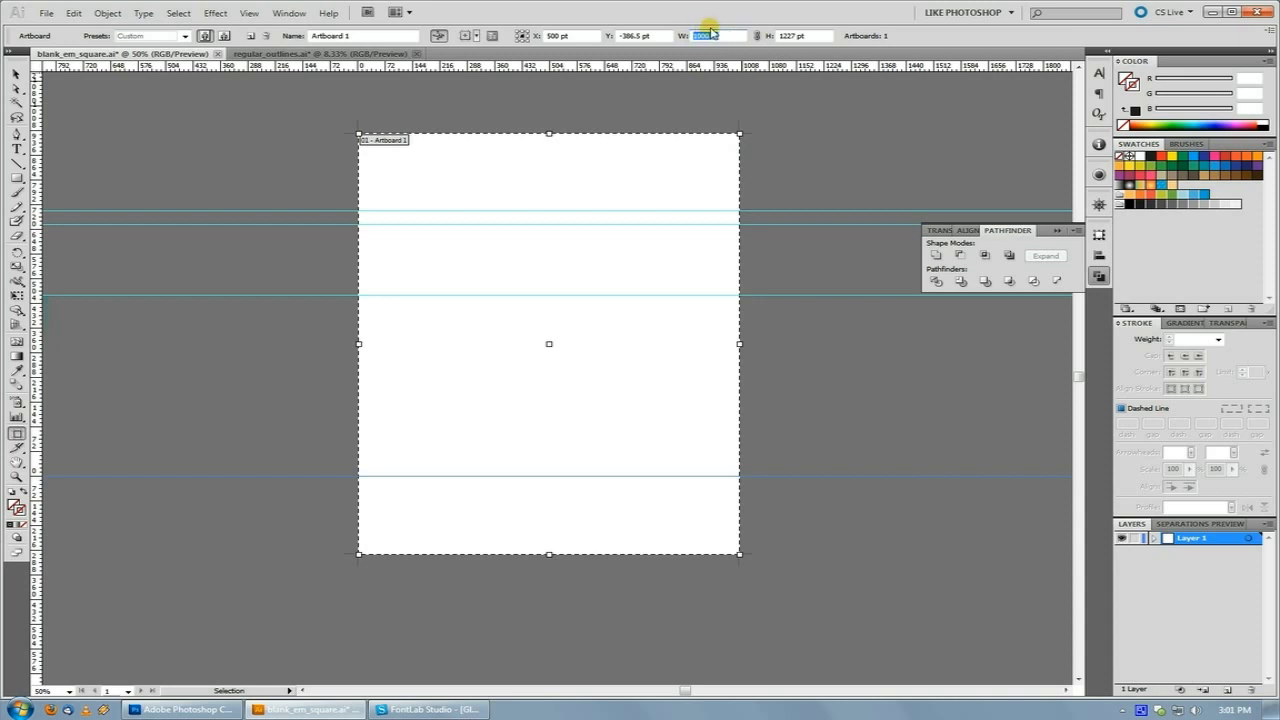
key("Return")
Return to regular_outlines.ai, leave artboard editing and examine the rows of hand-drawn letters and symbols.
left_click(292, 54)
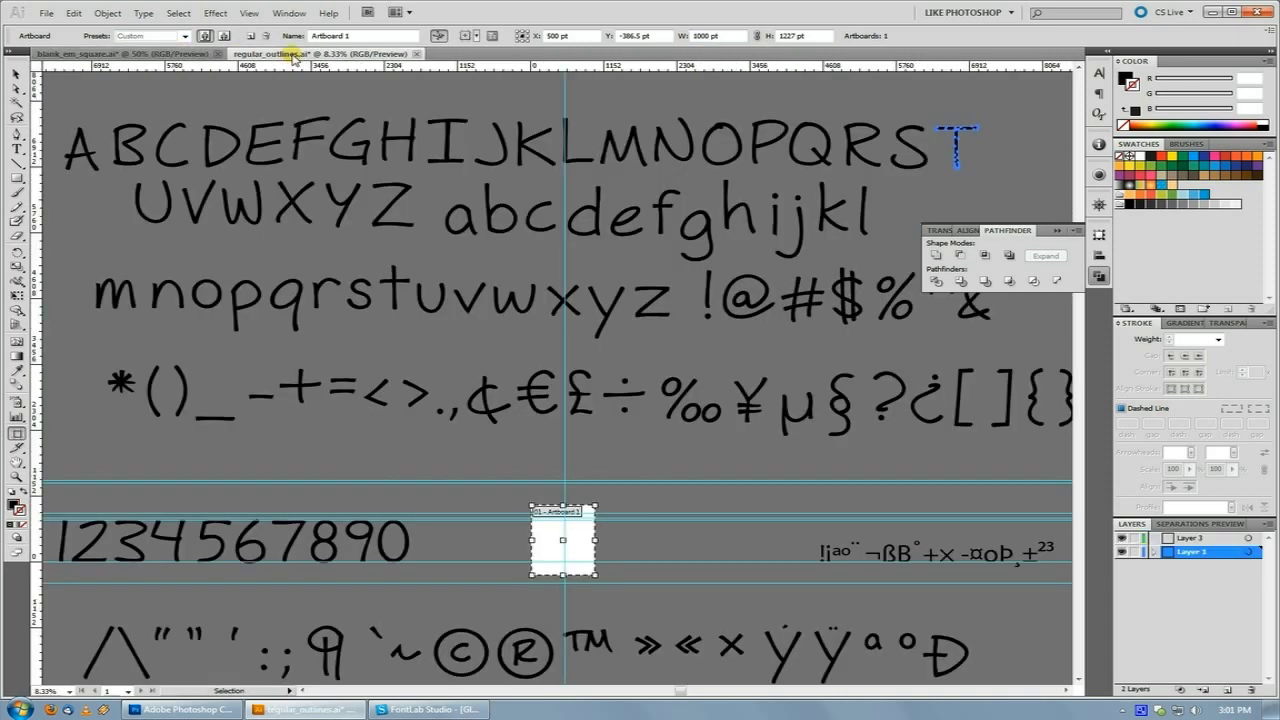
left_click(16, 74)
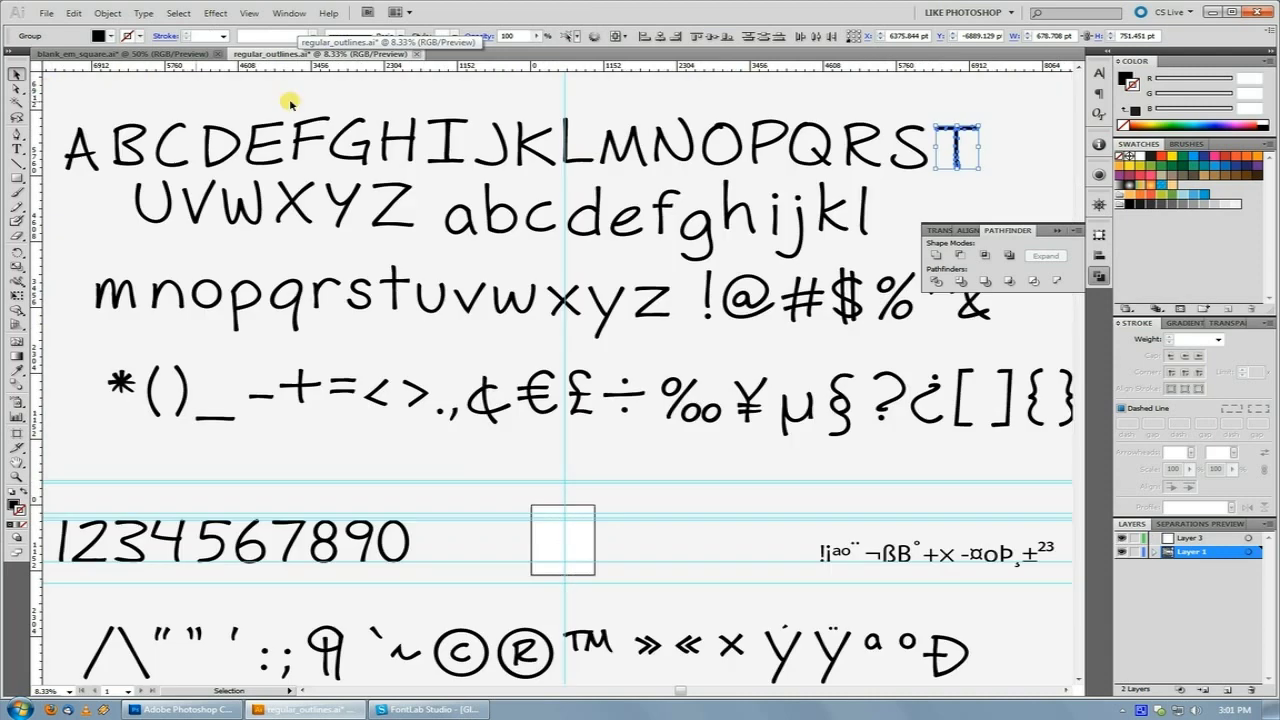
left_click_drag(642, 376, 645, 378)
left_click_drag(697, 288, 697, 391)
left_click_drag(910, 424, 701, 414)
scroll(508, 366, "right", 3)
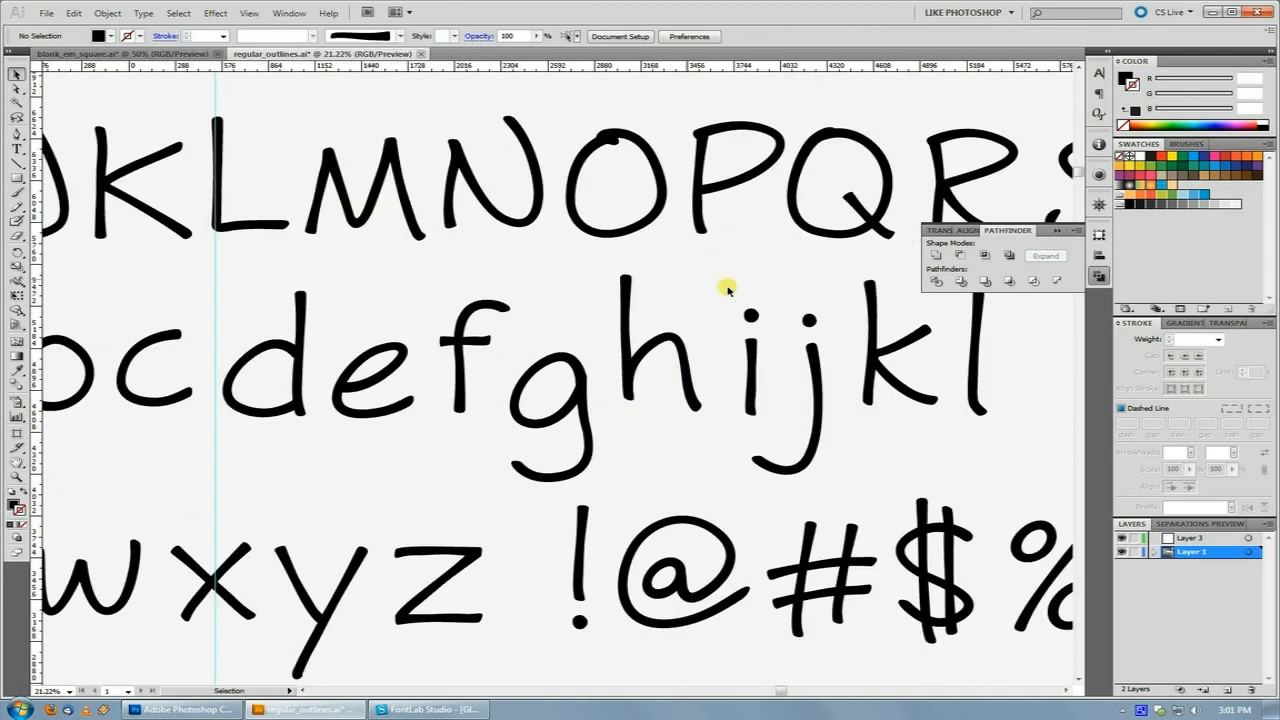
left_click_drag(483, 363, 297, 236)
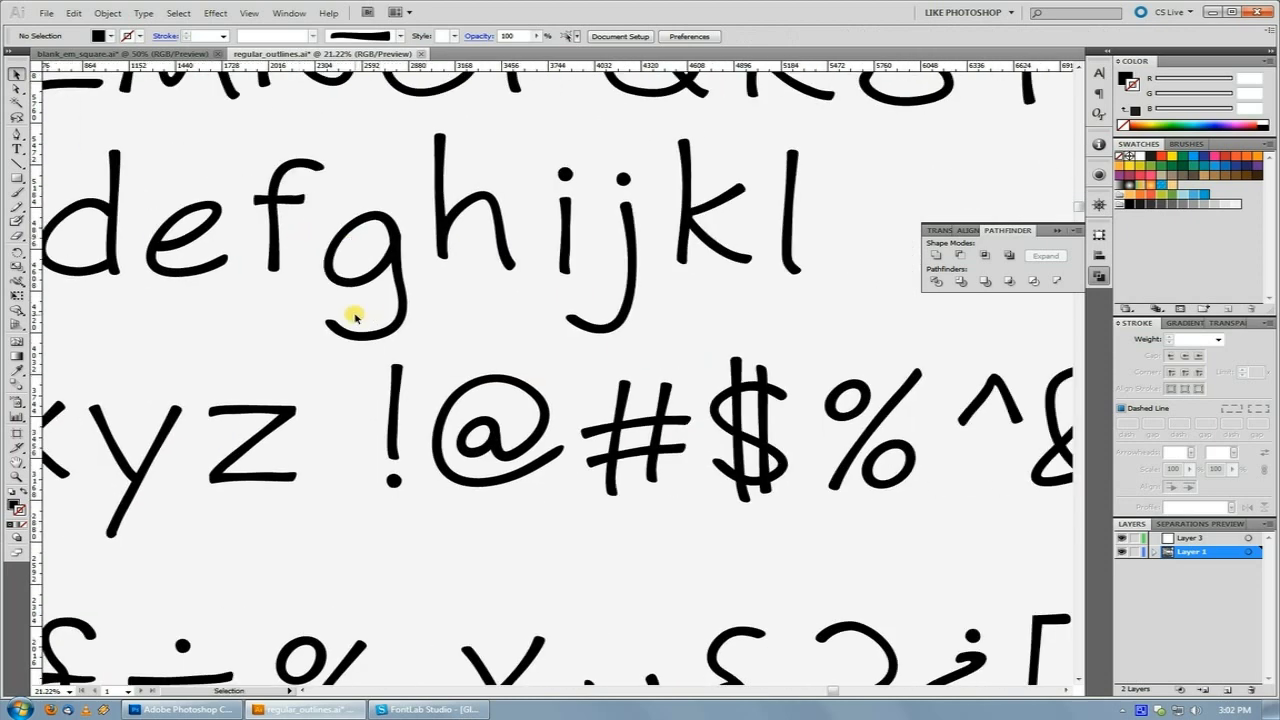
left_click_drag(882, 440, 944, 373)
left_click_drag(767, 483, 1000, 580)
left_click_drag(618, 408, 836, 500)
scroll(836, 500, "down", 3)
scroll(374, 431, "left", 6)
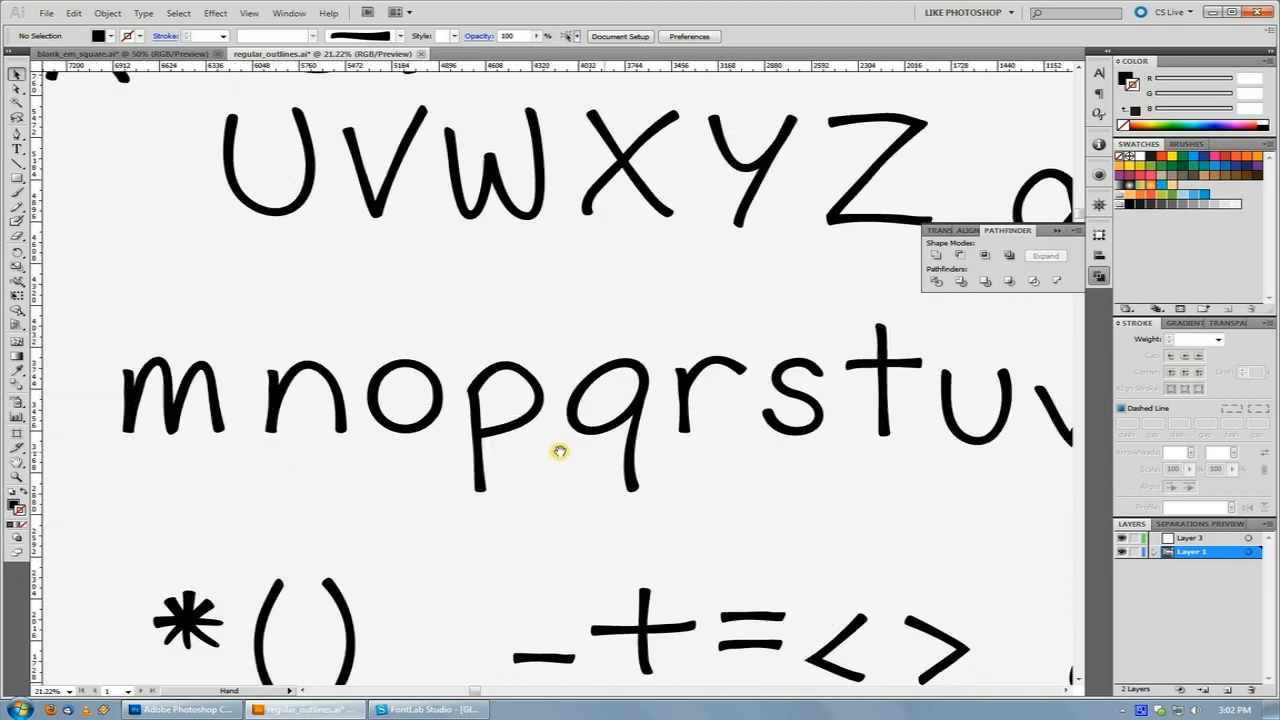
Compare the horizontal guides in blank_em_square.ai with the metric lines of glyph D in FontLab Studio.
left_click(170, 53)
left_click_drag(234, 188, 295, 213)
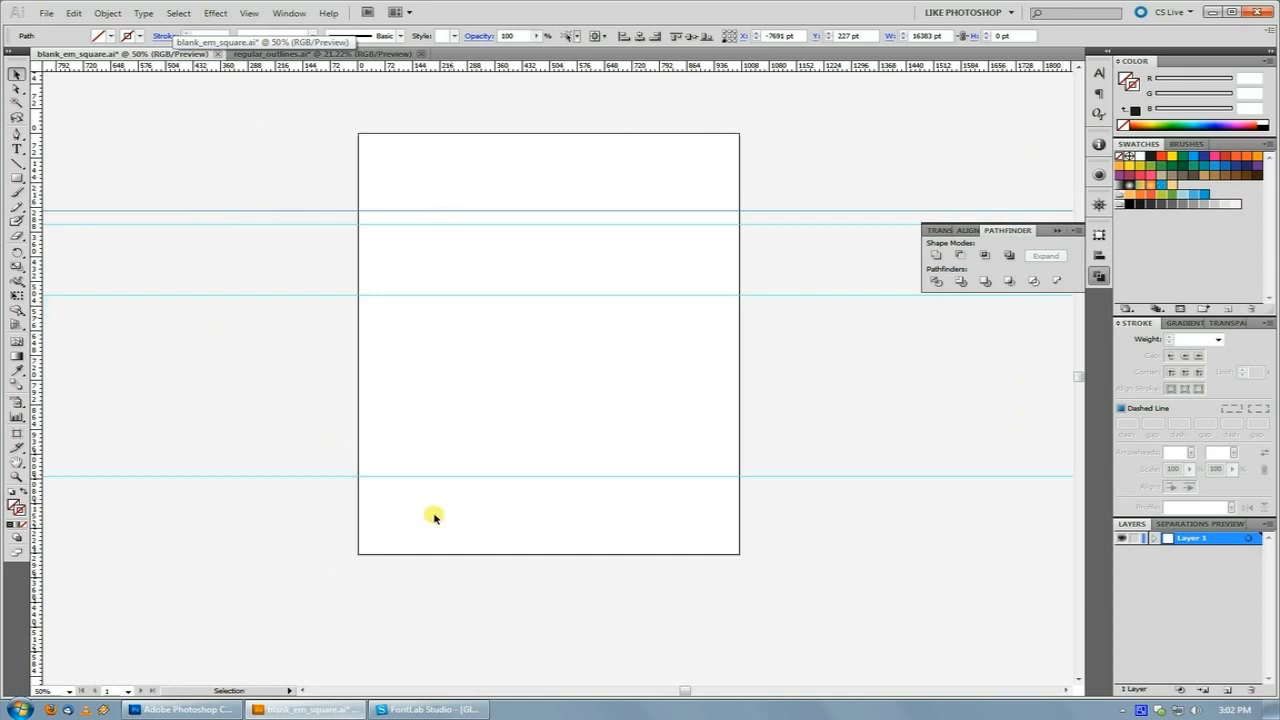
left_click(450, 705)
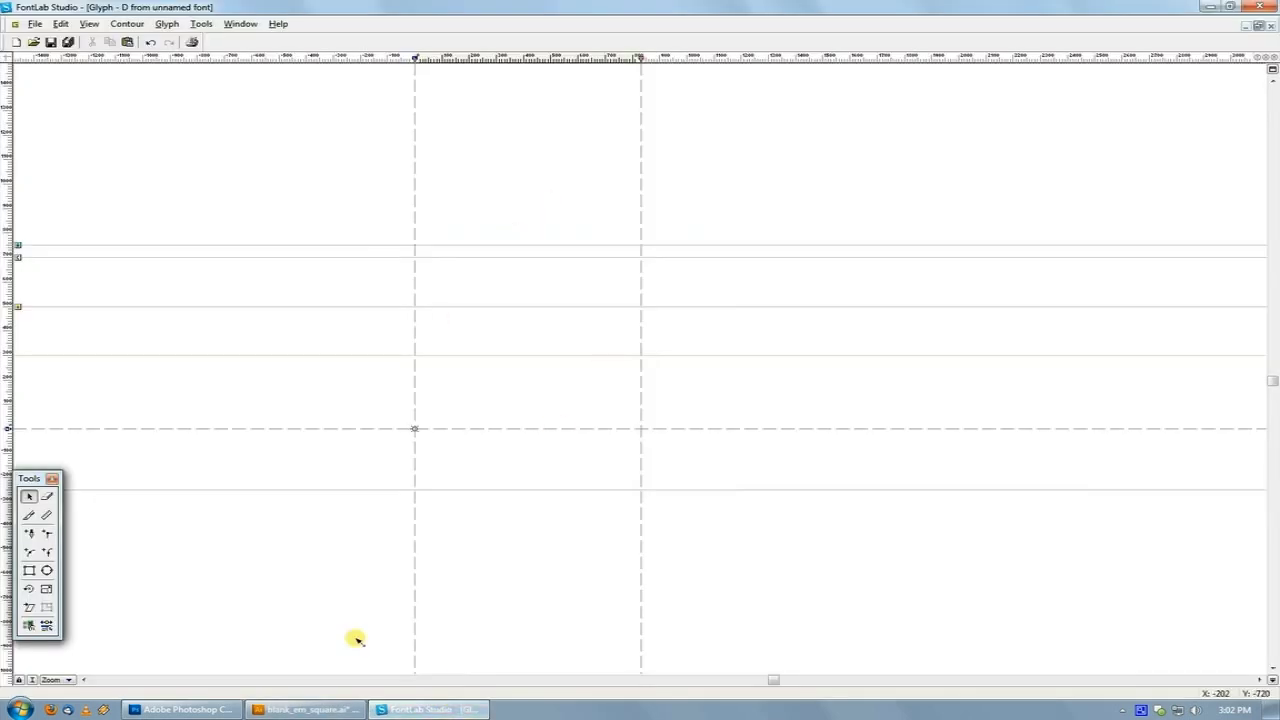
left_click(327, 710)
left_click_drag(243, 163, 309, 218)
left_click(346, 141)
Set the ruler origin of blank_em_square.ai to the upper-left corner of the artboard.
key("ctrl+space")
left_click_drag(300, 105, 834, 613)
left_click_drag(514, 317, 499, 421)
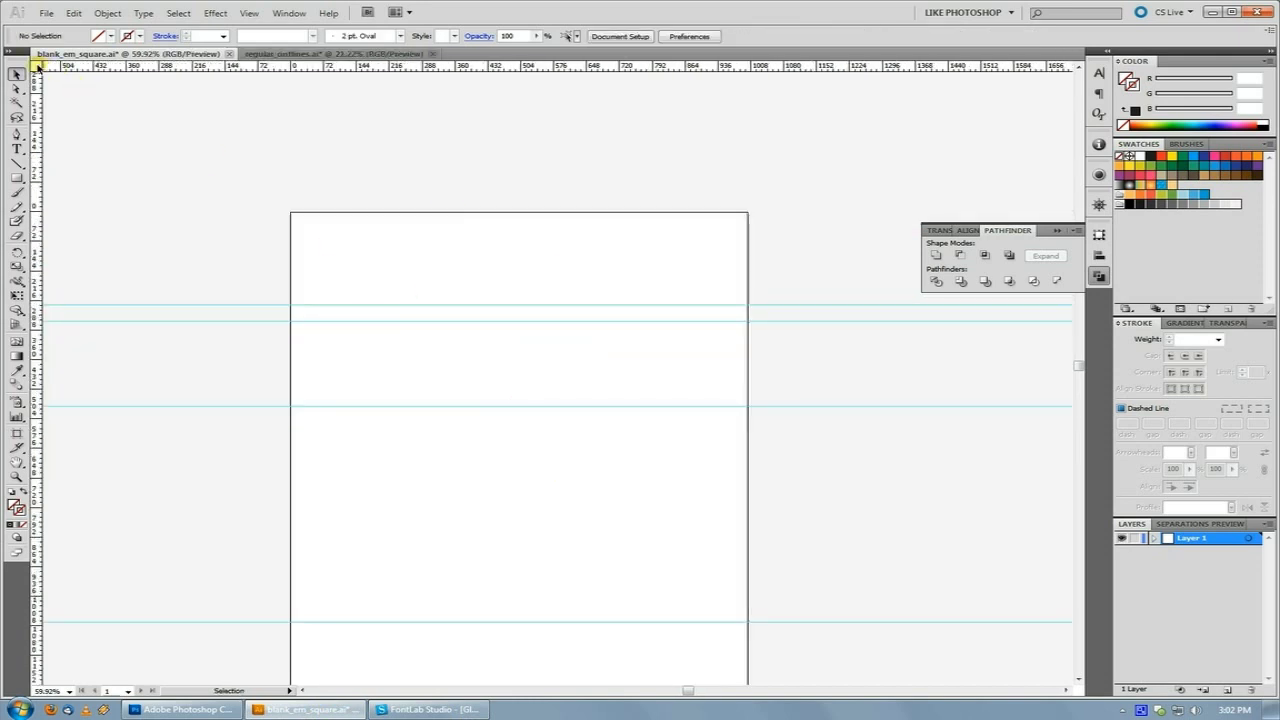
left_click_drag(36, 64, 185, 174)
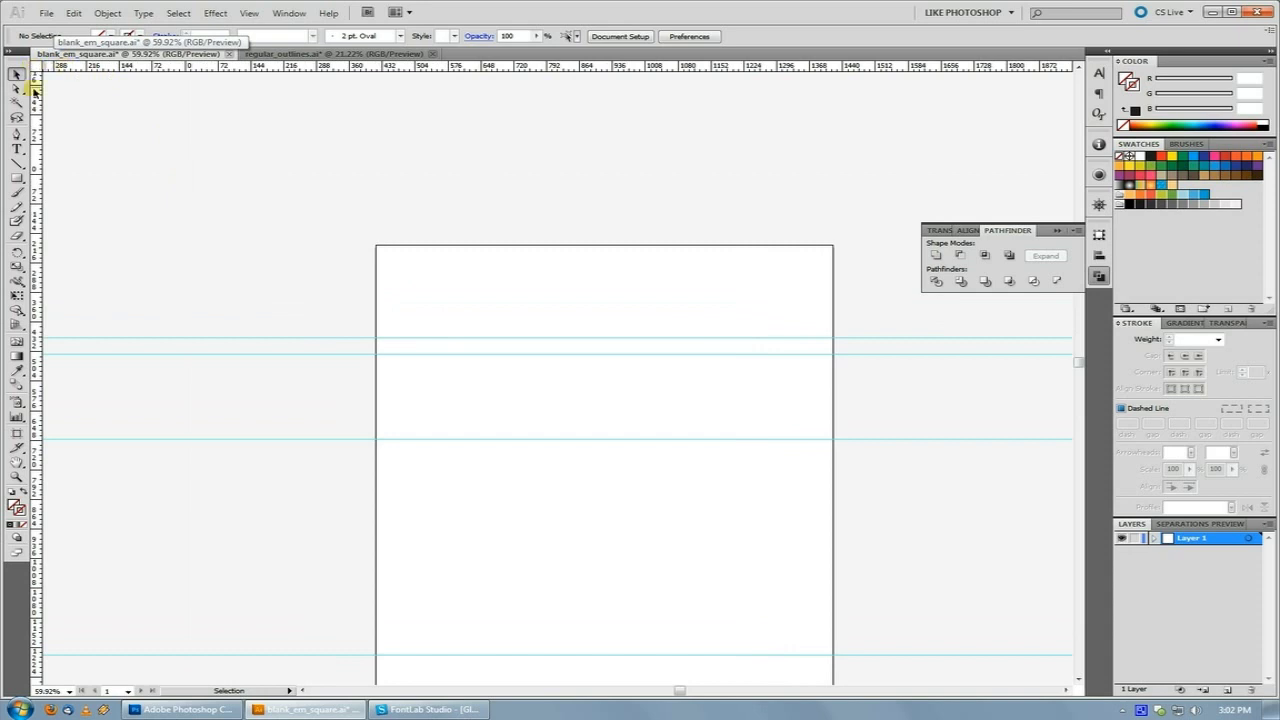
key("ctrl")
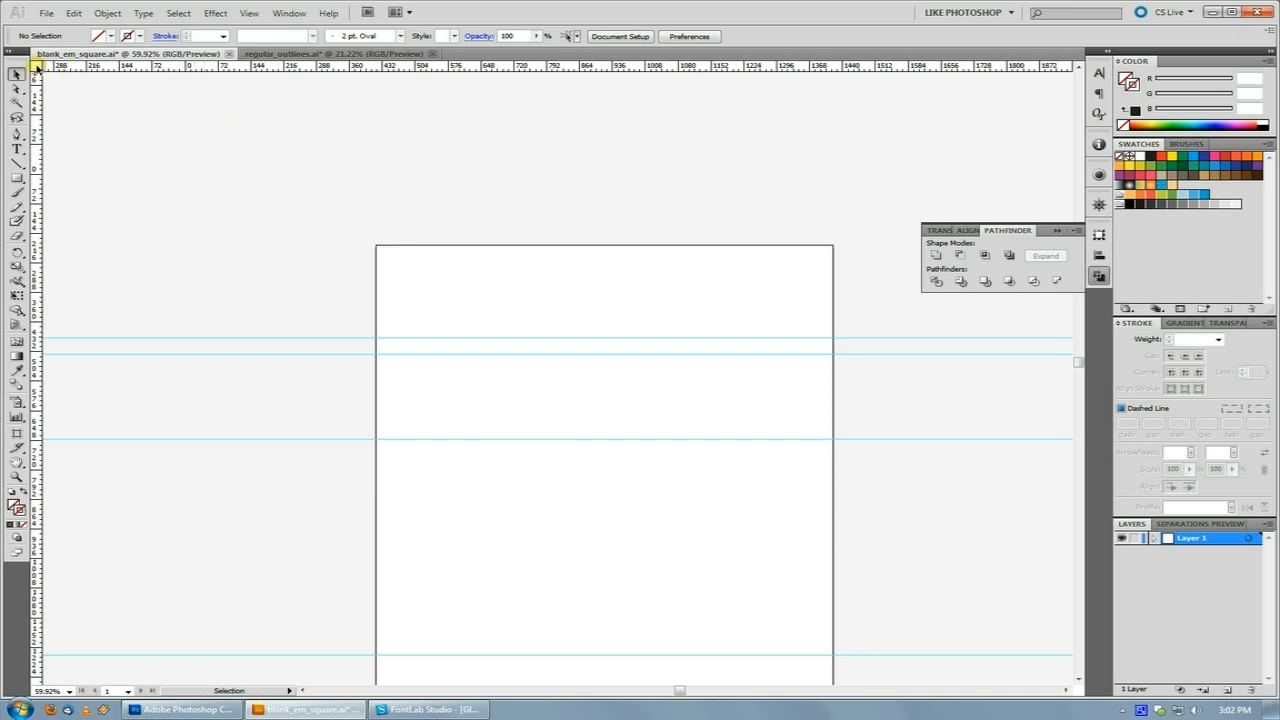
left_click_drag(289, 194, 583, 374)
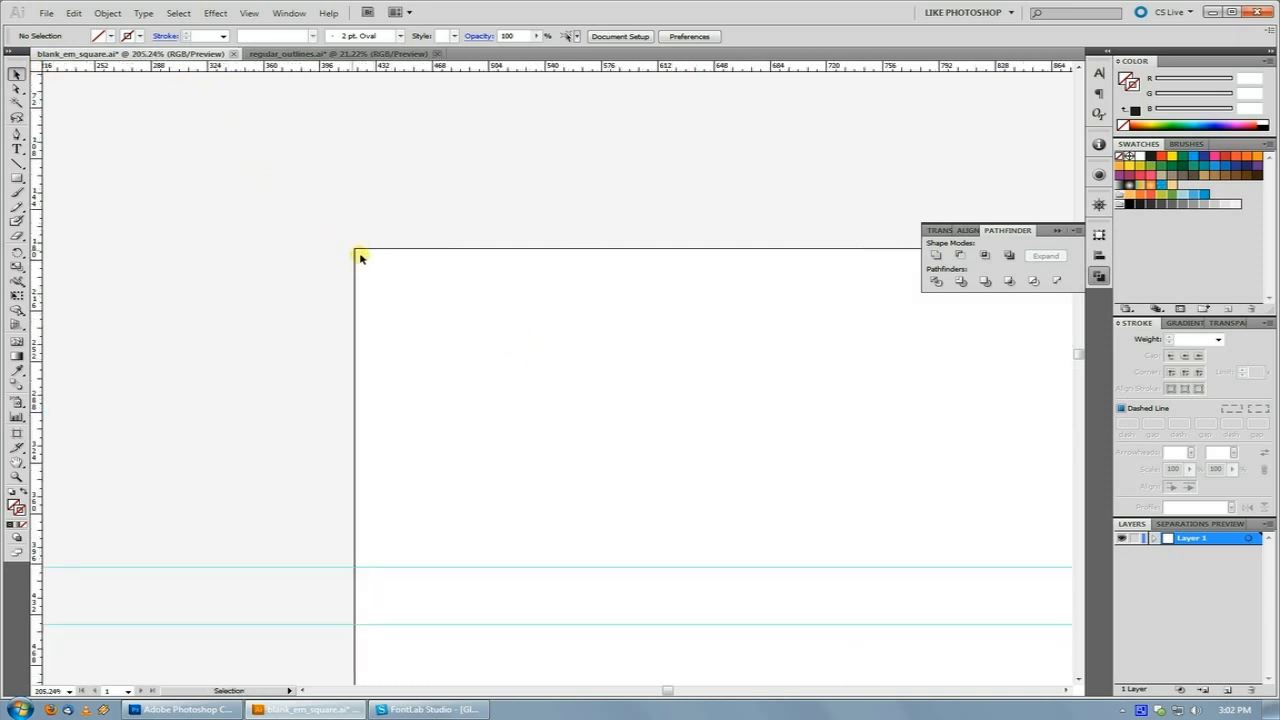
left_click_drag(34, 66, 355, 248)
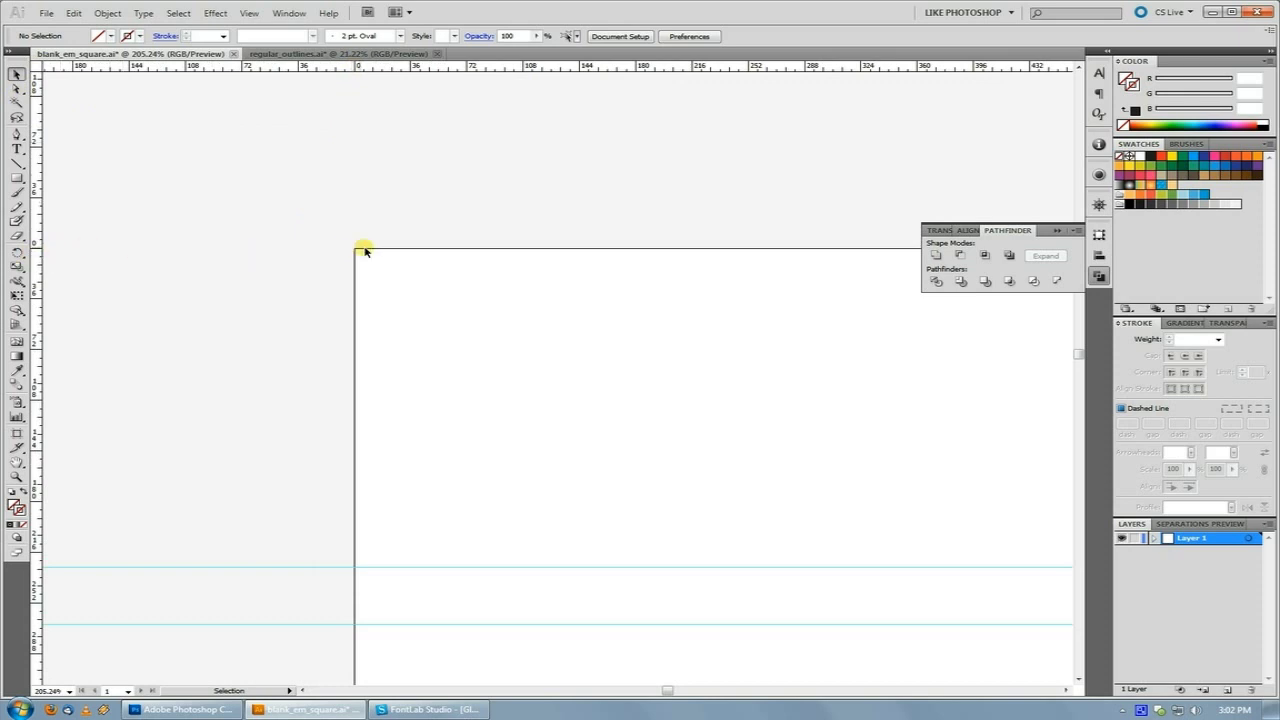
Bring the whole blank_em_square.ai artboard into view and display the Transform position values.
left_click(397, 286, "alt")
left_click(397, 286, "ctrl+alt")
left_click_drag(675, 369, 426, 188)
left_click_drag(442, 294, 271, 151)
left_click(222, 96, "ctrl+alt")
left_click(662, 430, "alt")
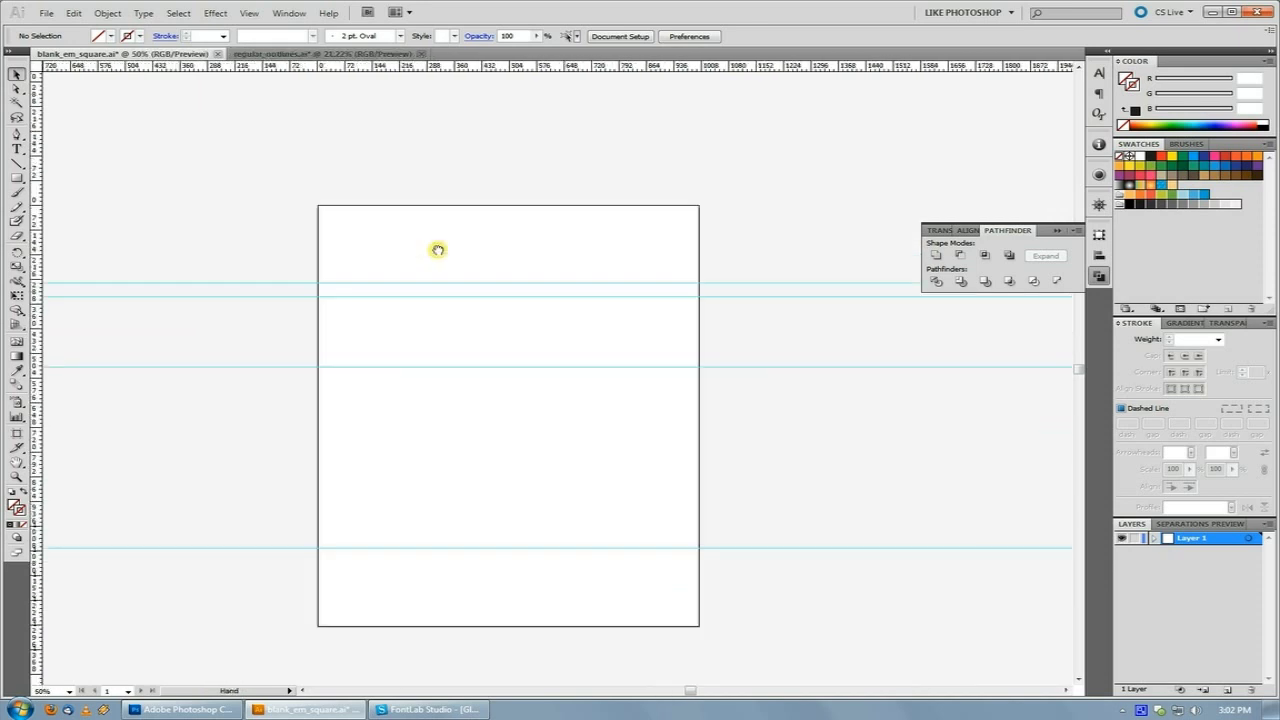
left_click(948, 232)
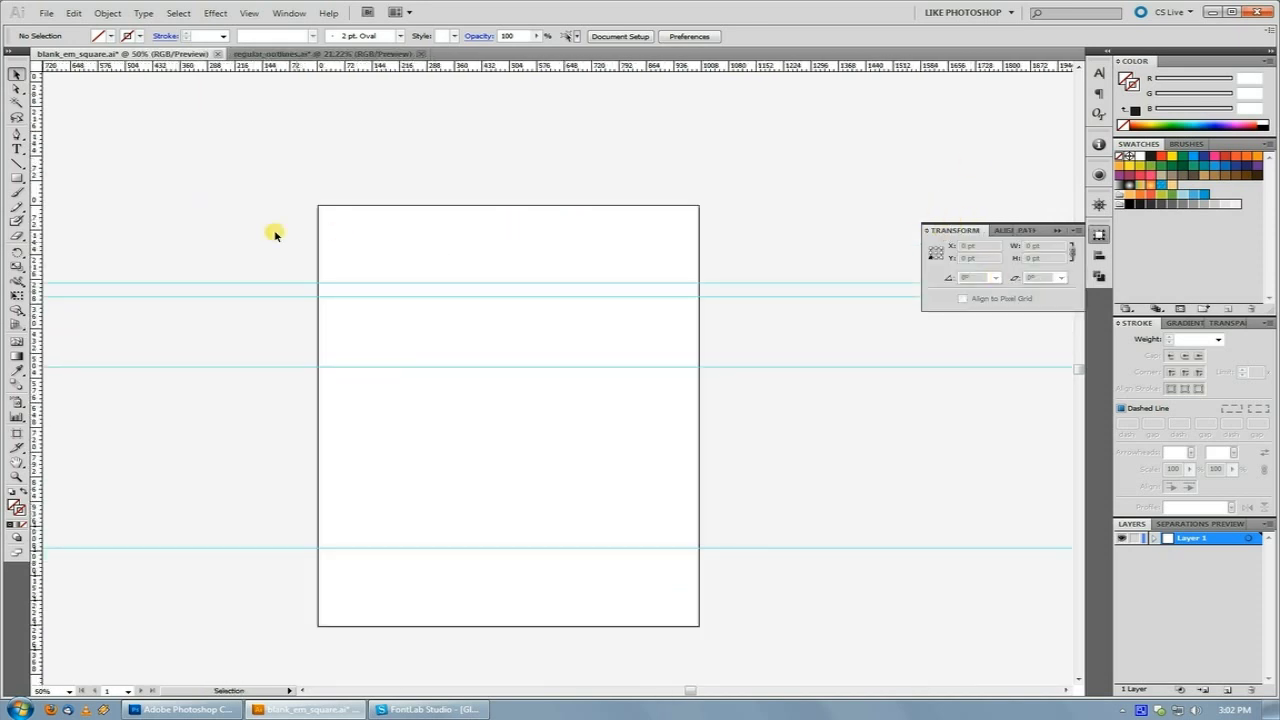
Place an extra horizontal guide just above the artboard at about Y -16 pt and check the guide locking option.
left_click_drag(140, 68, 149, 200)
left_click_drag(136, 161, 240, 242)
left_click(245, 14)
mouse_move(336, 416)
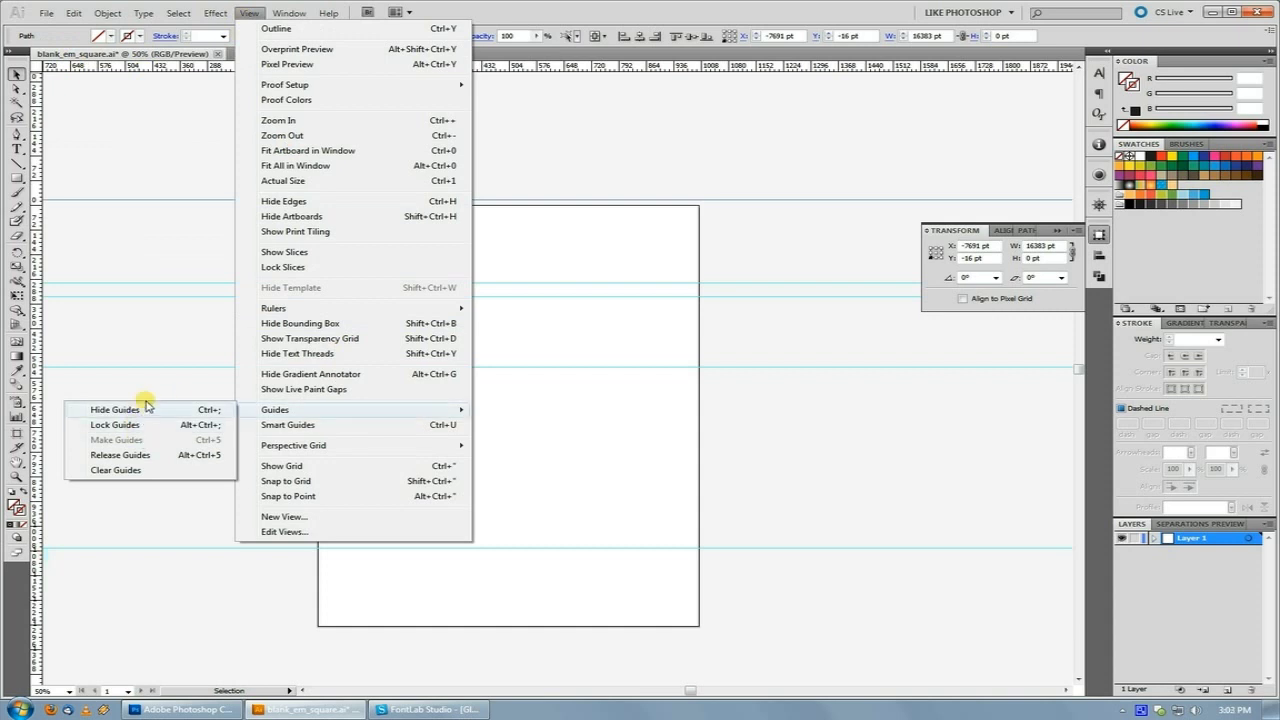
left_click(211, 352)
Select the extra guide above the artboard, check its Y position and delete it.
left_click_drag(167, 175, 276, 238)
left_click_drag(157, 154, 247, 237)
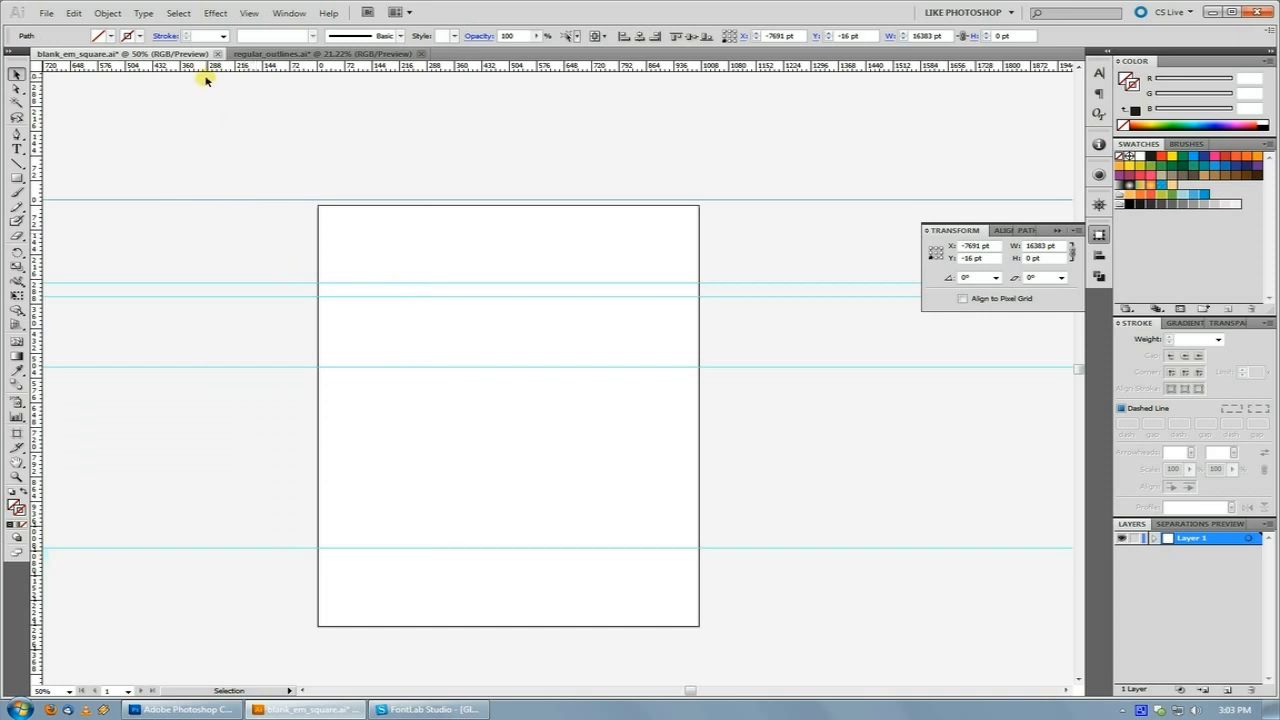
left_click_drag(180, 163, 277, 253)
left_click(984, 258)
key("Delete")
Select each of the four horizontal guides in turn to check its Y position, leaving nothing selected.
left_click_drag(258, 258, 287, 286)
left_click(236, 283)
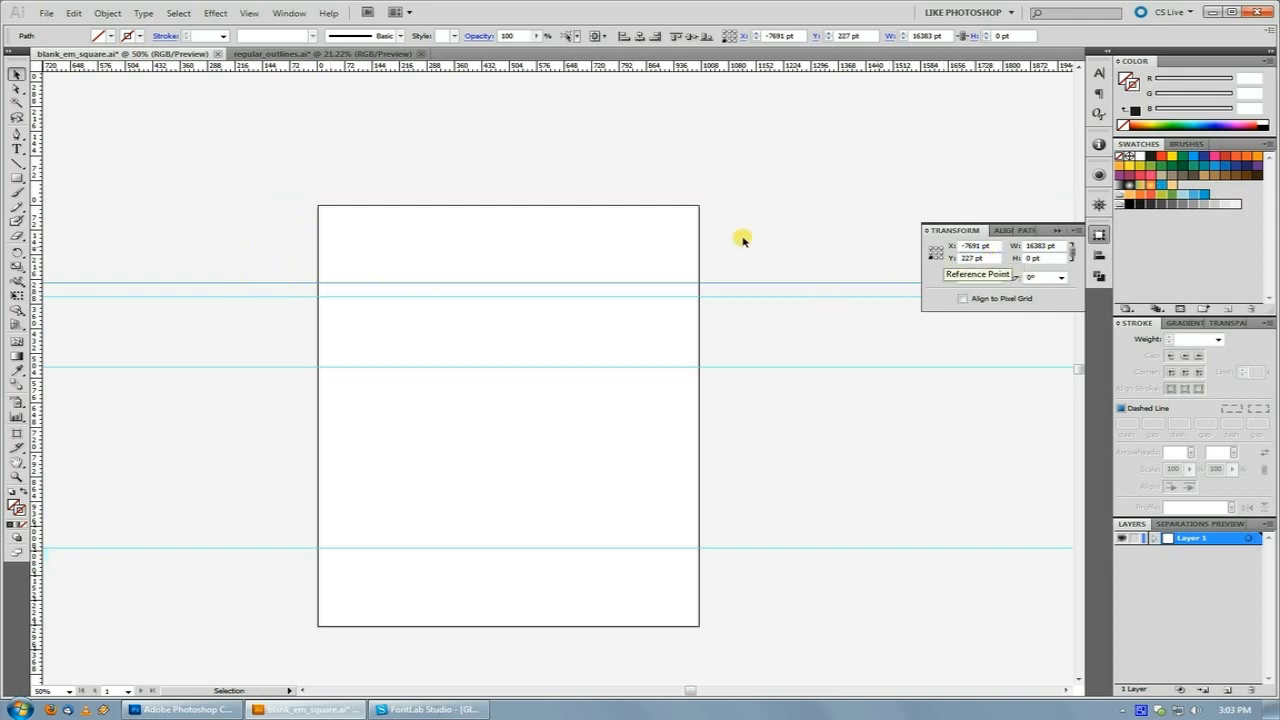
left_click(229, 295)
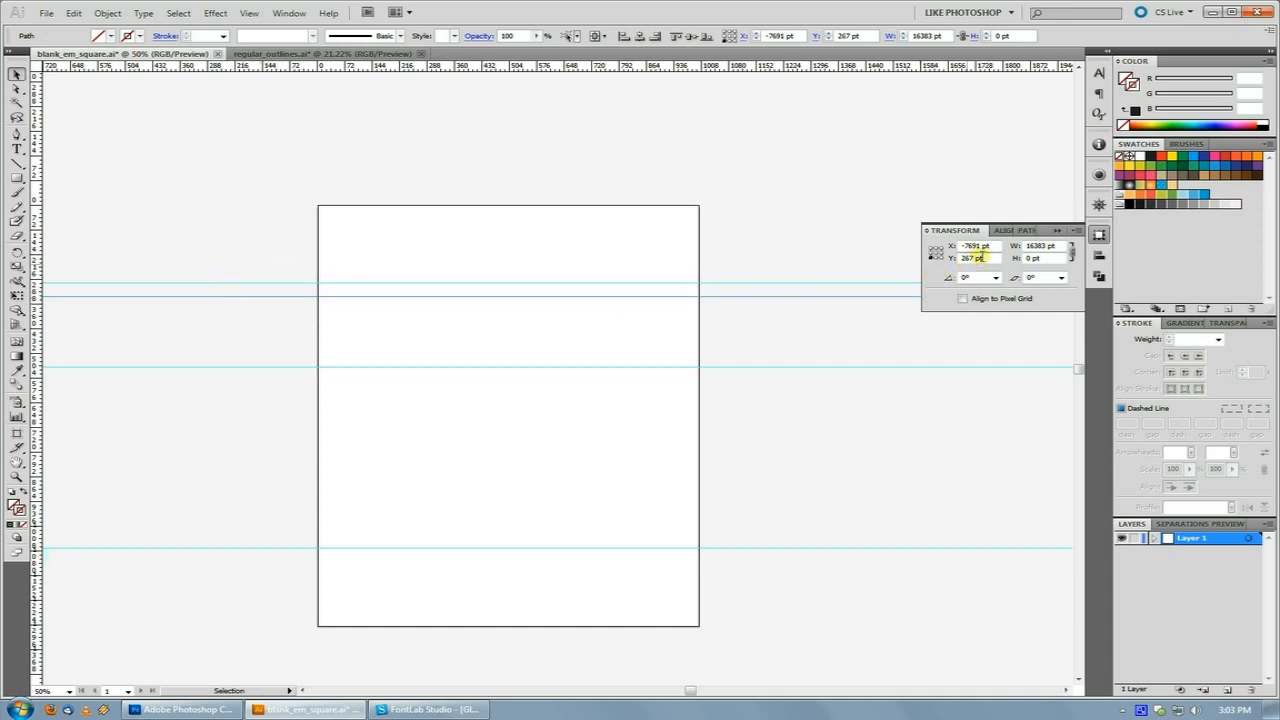
left_click_drag(242, 323, 298, 405)
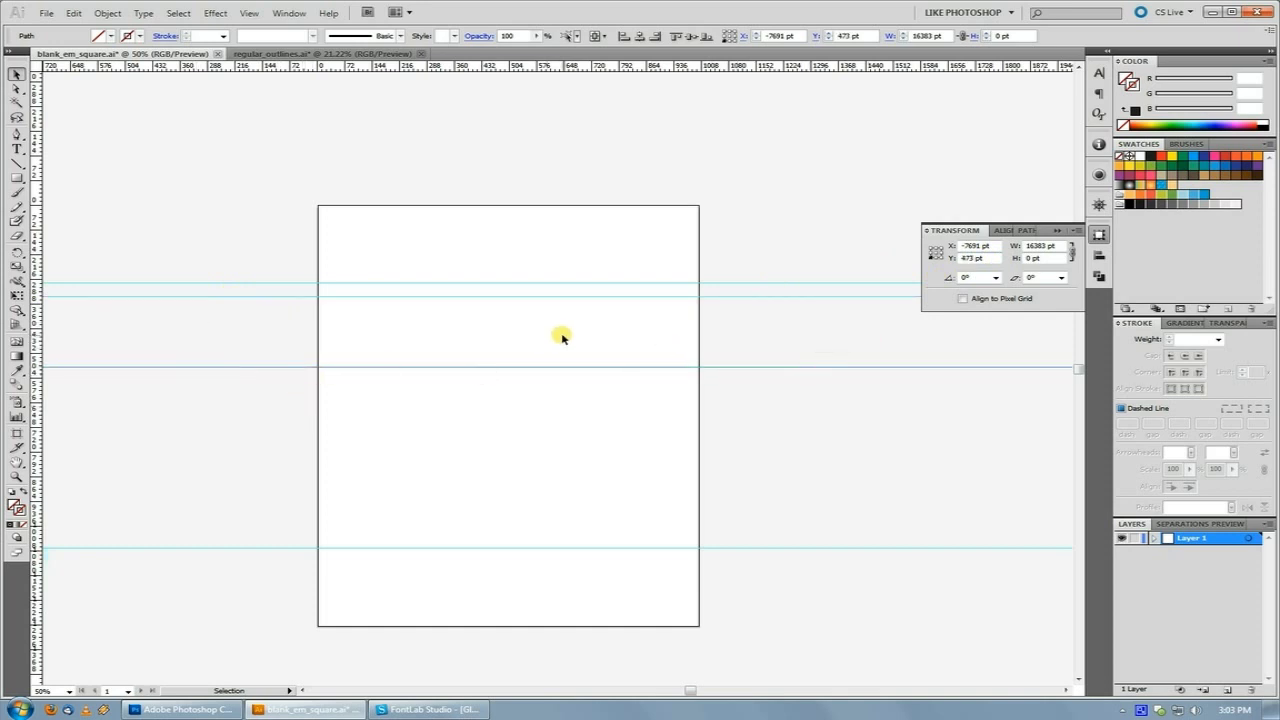
left_click_drag(174, 486, 298, 598)
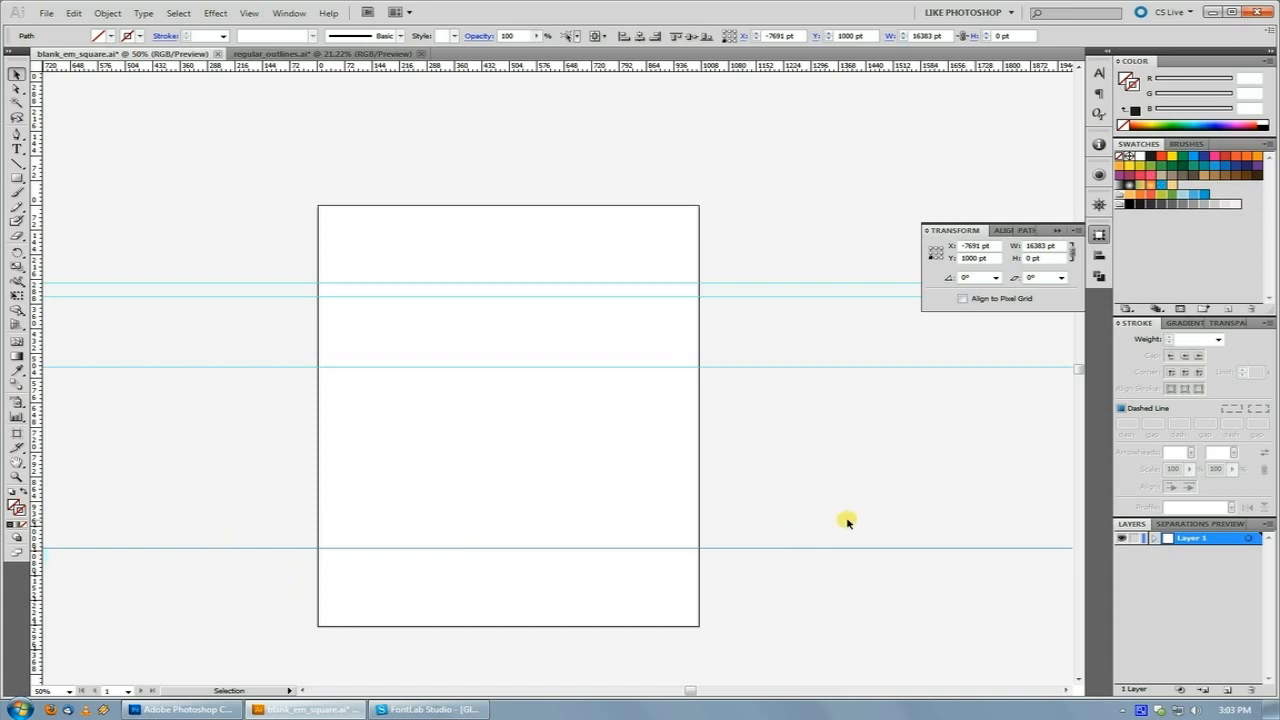
left_click(490, 432)
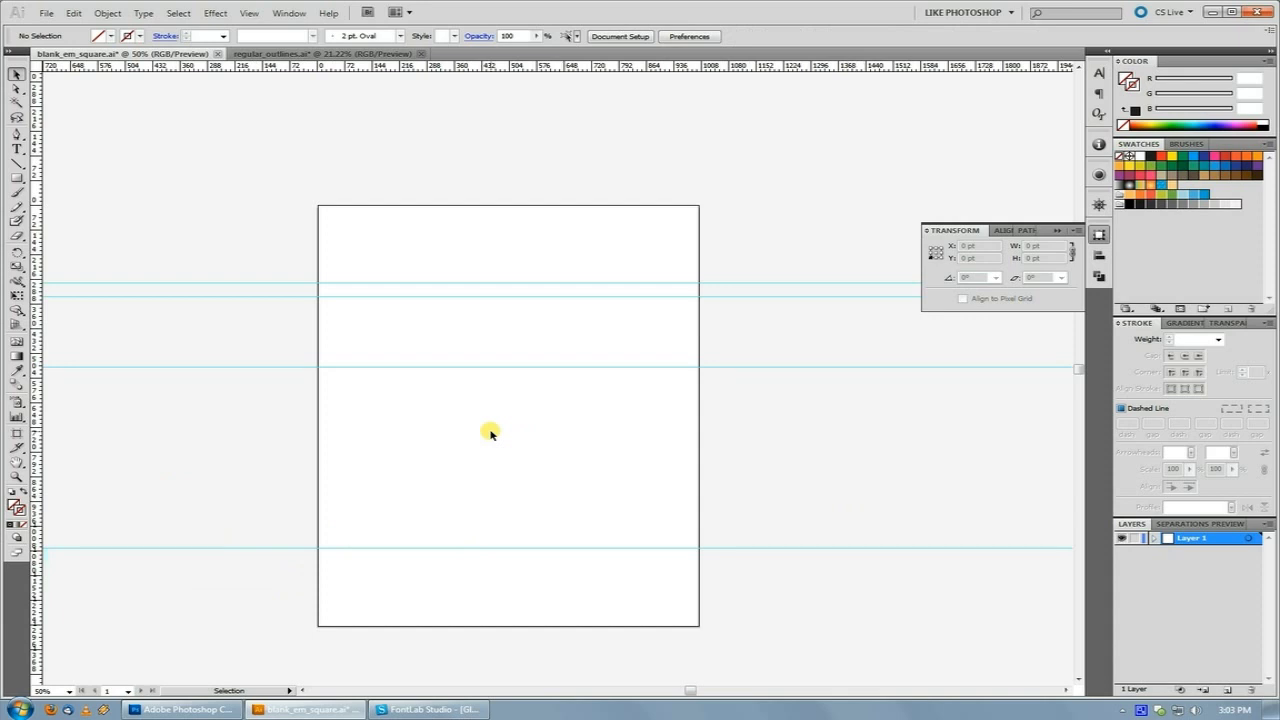
Lock the guides in blank_em_square.ai.
scroll(495, 410, "down", 2)
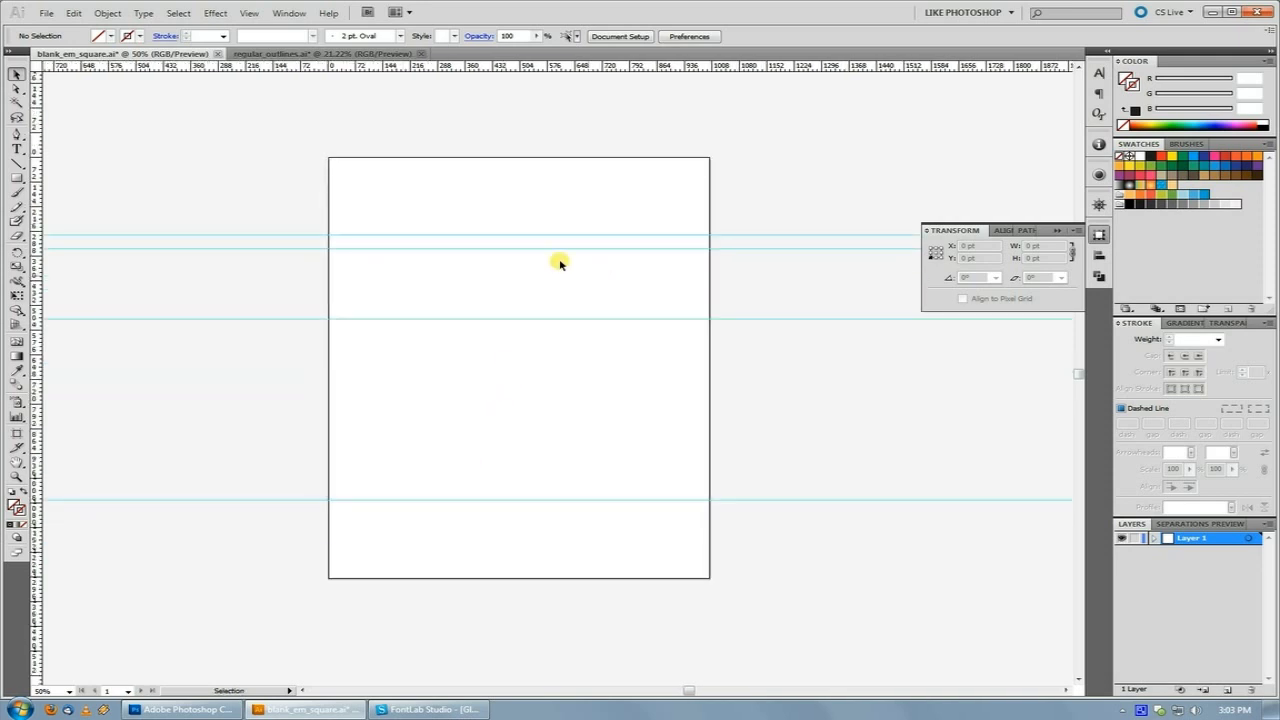
left_click(249, 13)
mouse_move(300, 409)
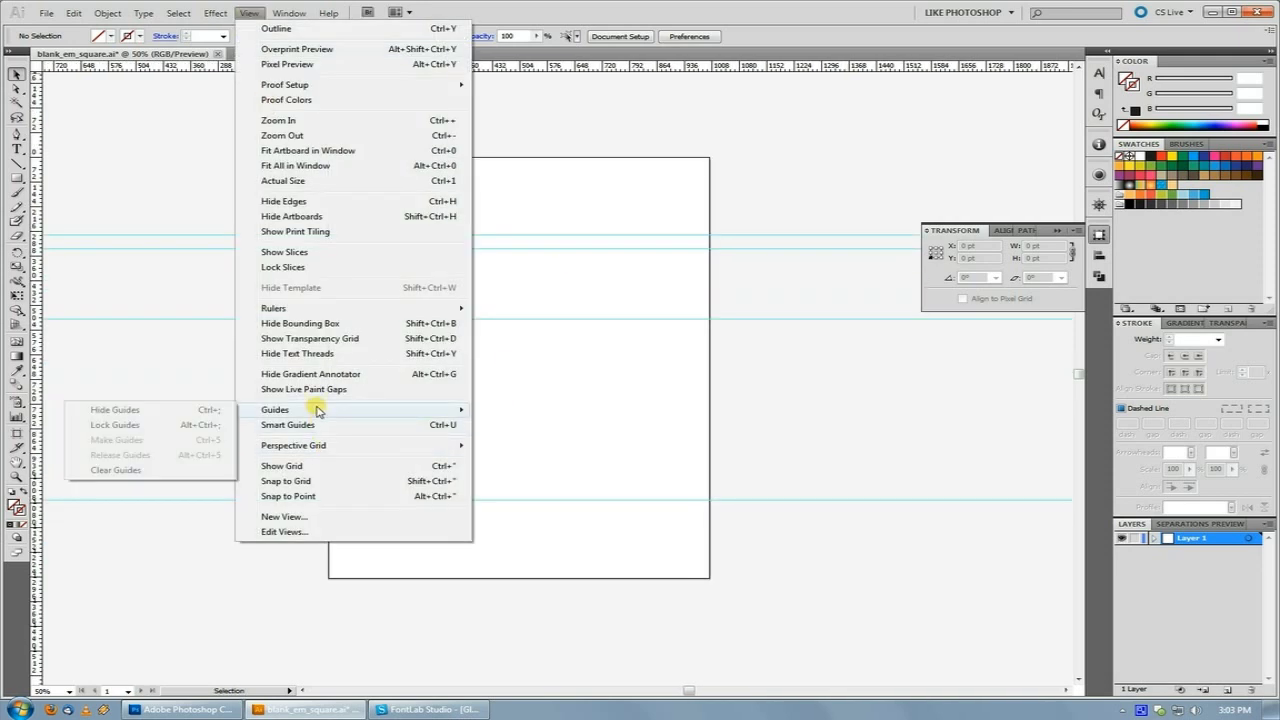
left_click(100, 427)
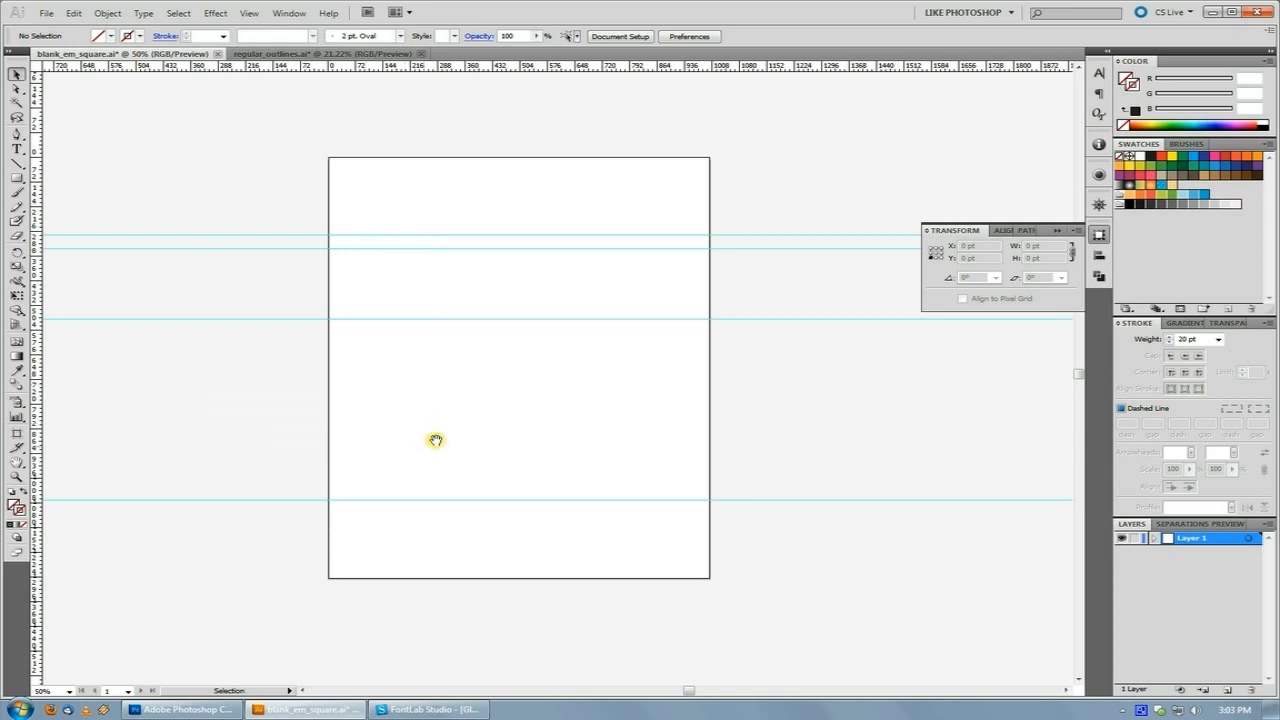
Examine the em square's surrounding canvas, and the full sheet of hand-drawn characters around the artboard in regular_outlines.ai.
key("z")
left_click(645, 412, "alt")
left_click(645, 412, "alt")
left_click(645, 412, "alt")
left_click(645, 412, "ctrl+alt")
left_click_drag(440, 370, 493, 407)
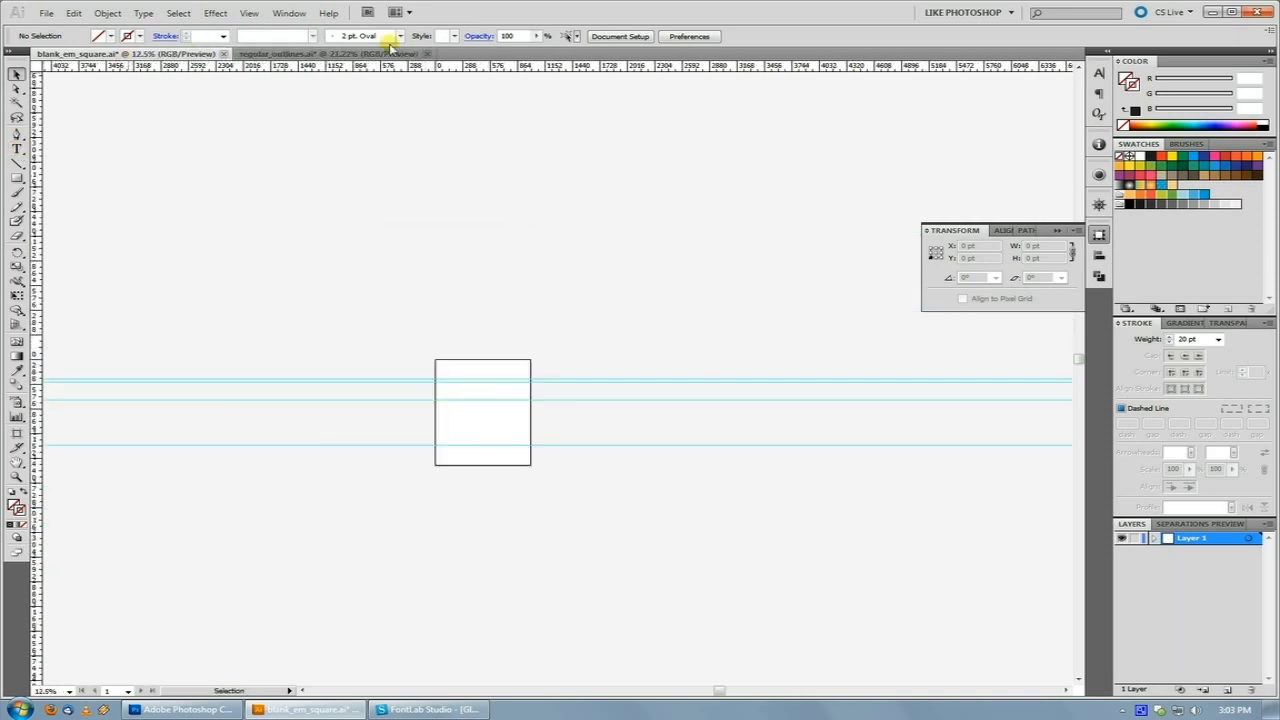
left_click(308, 55)
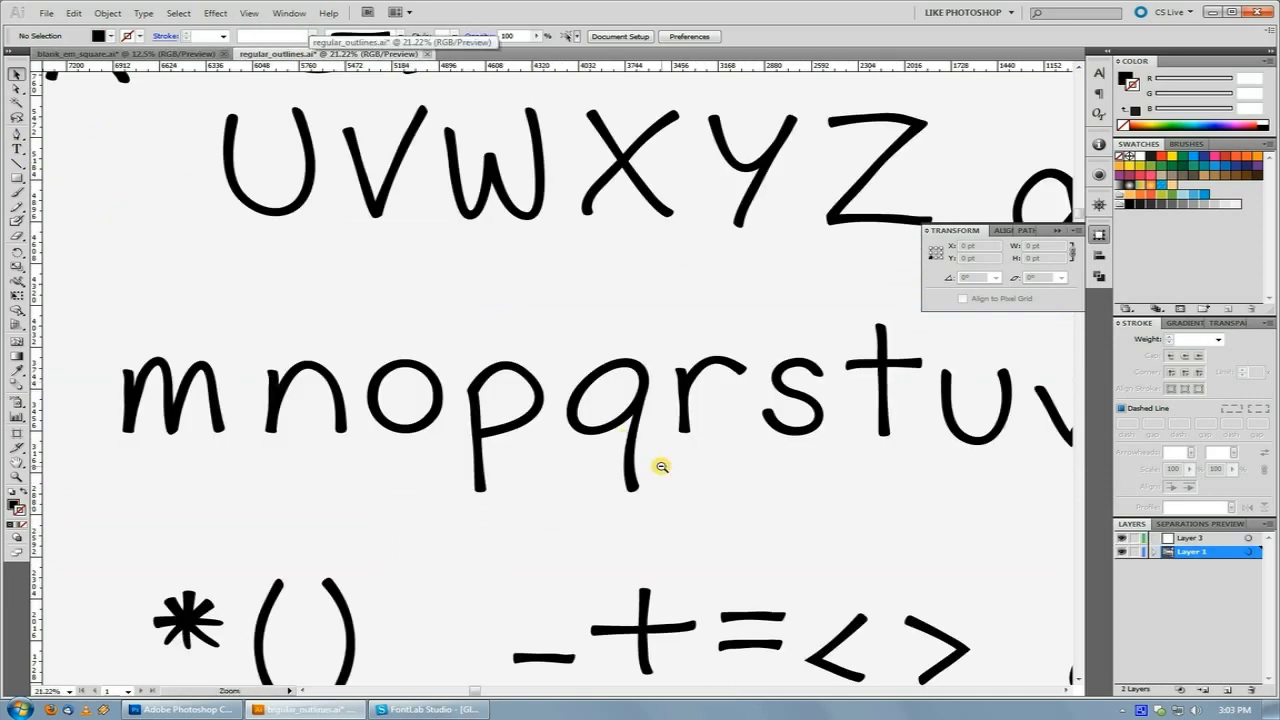
left_click(660, 466, "ctrl+alt")
left_click(660, 466, "ctrl+alt")
left_click(660, 466, "ctrl+alt")
left_click(640, 405, "alt")
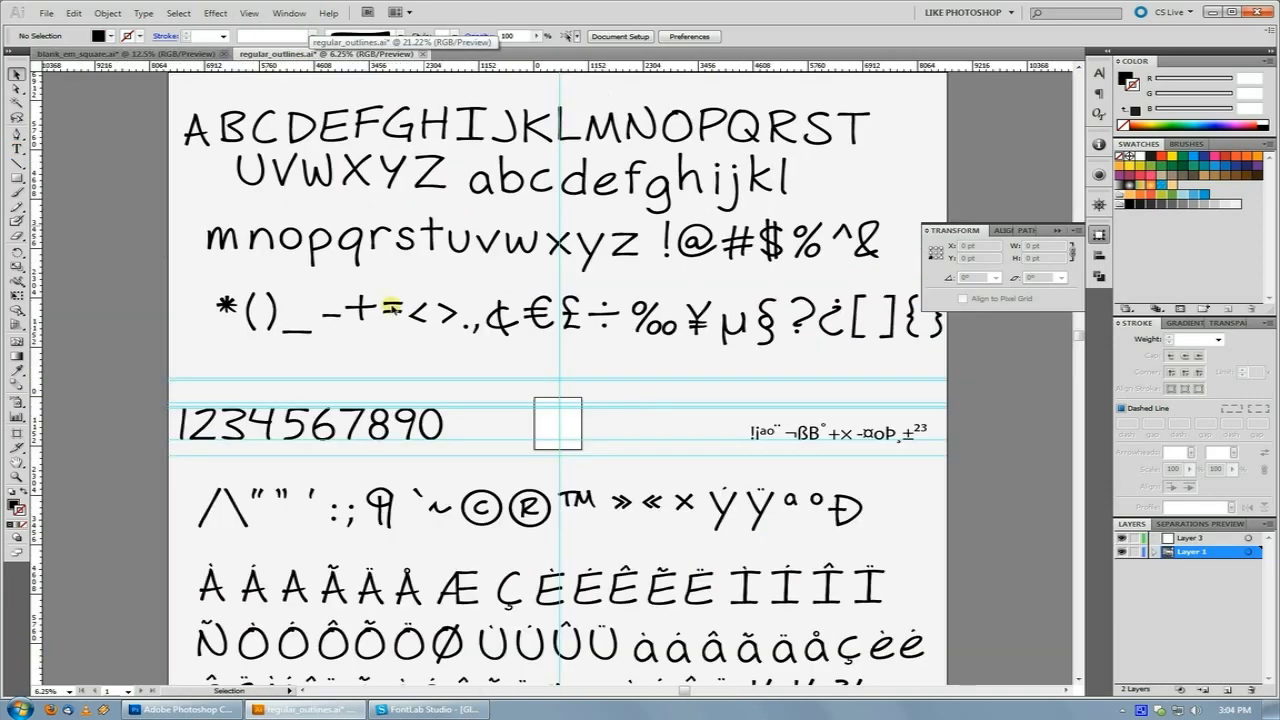
left_click(543, 356, "alt")
key("v")
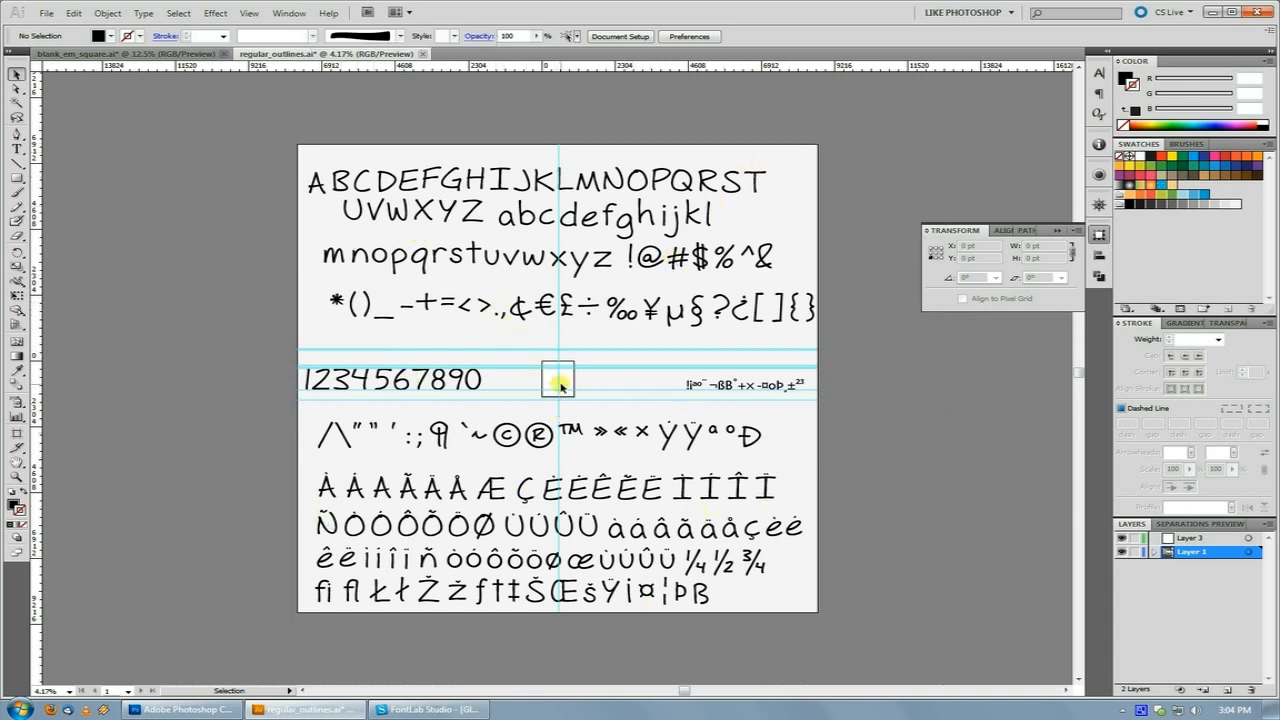
Inspect the em-square artboard and its guides up close and compare its size with the surrounding character rows.
key("ctrl+=")
key("ctrl+=")
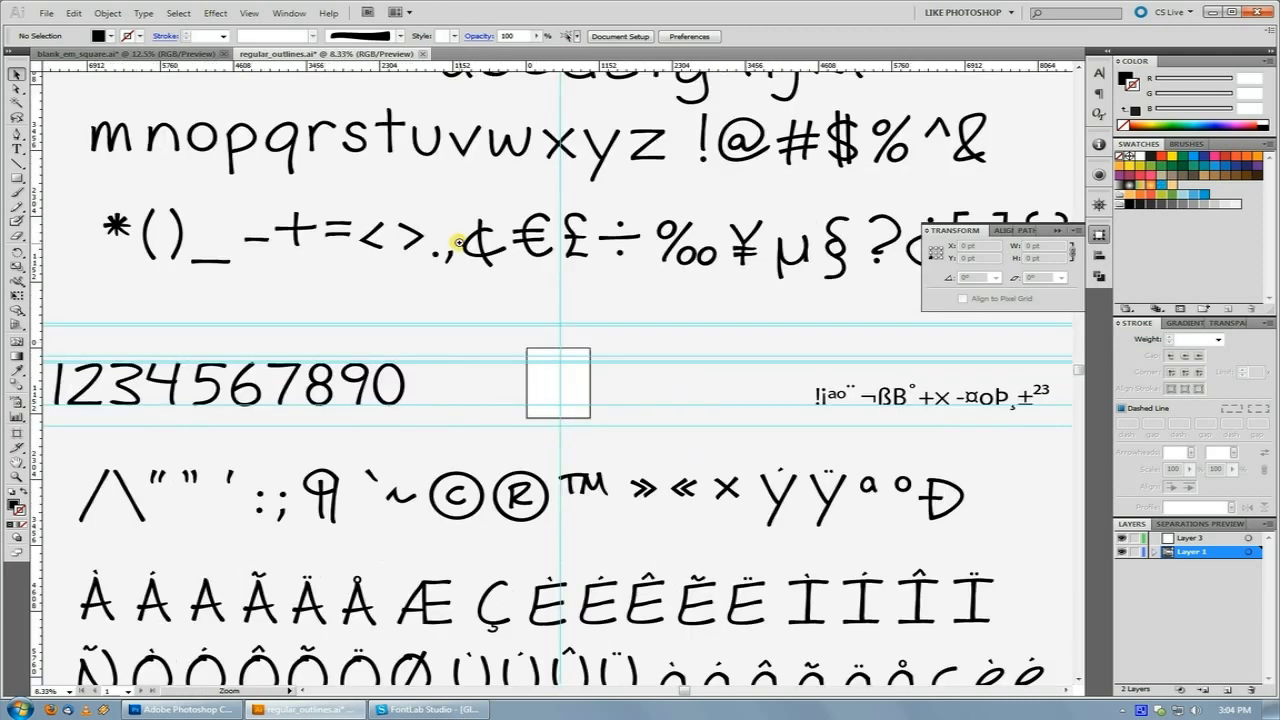
mouse_move(599, 276)
left_mouse_down()
mouse_move(583, 345)
mouse_move(611, 343)
mouse_move(598, 287)
left_mouse_up()
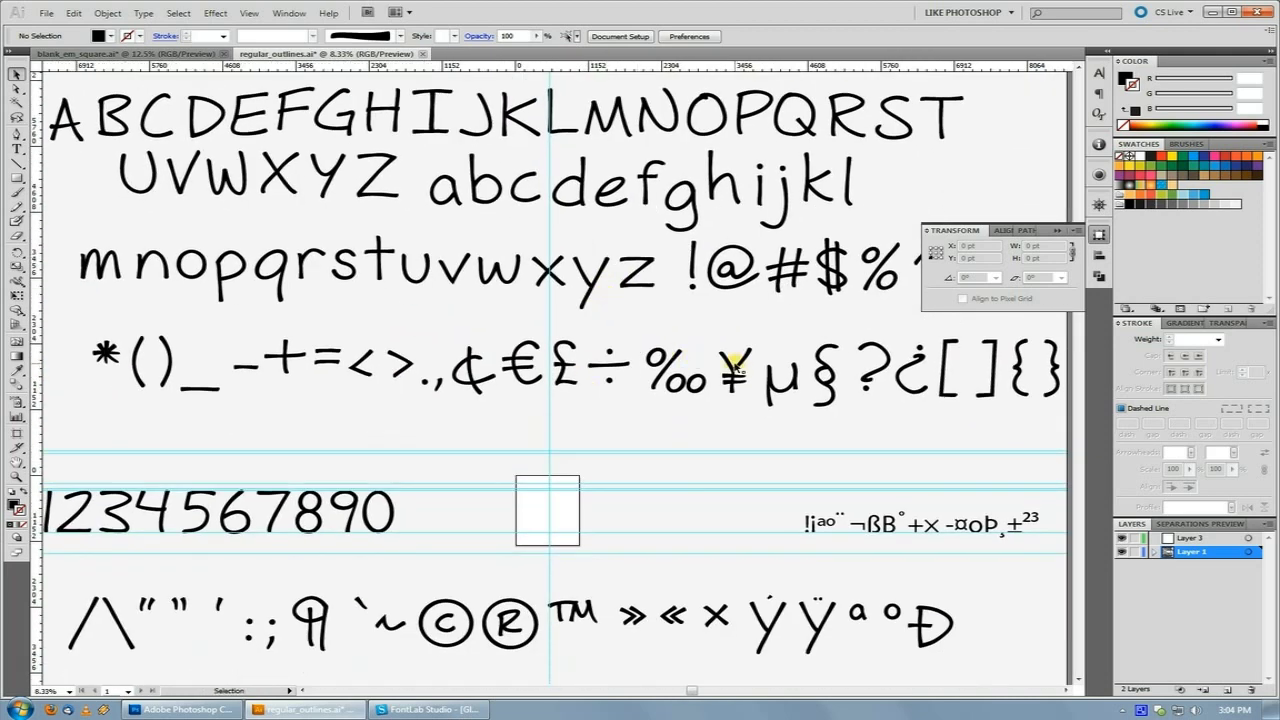
key("ctrl+space")
left_click_drag(478, 422, 623, 583)
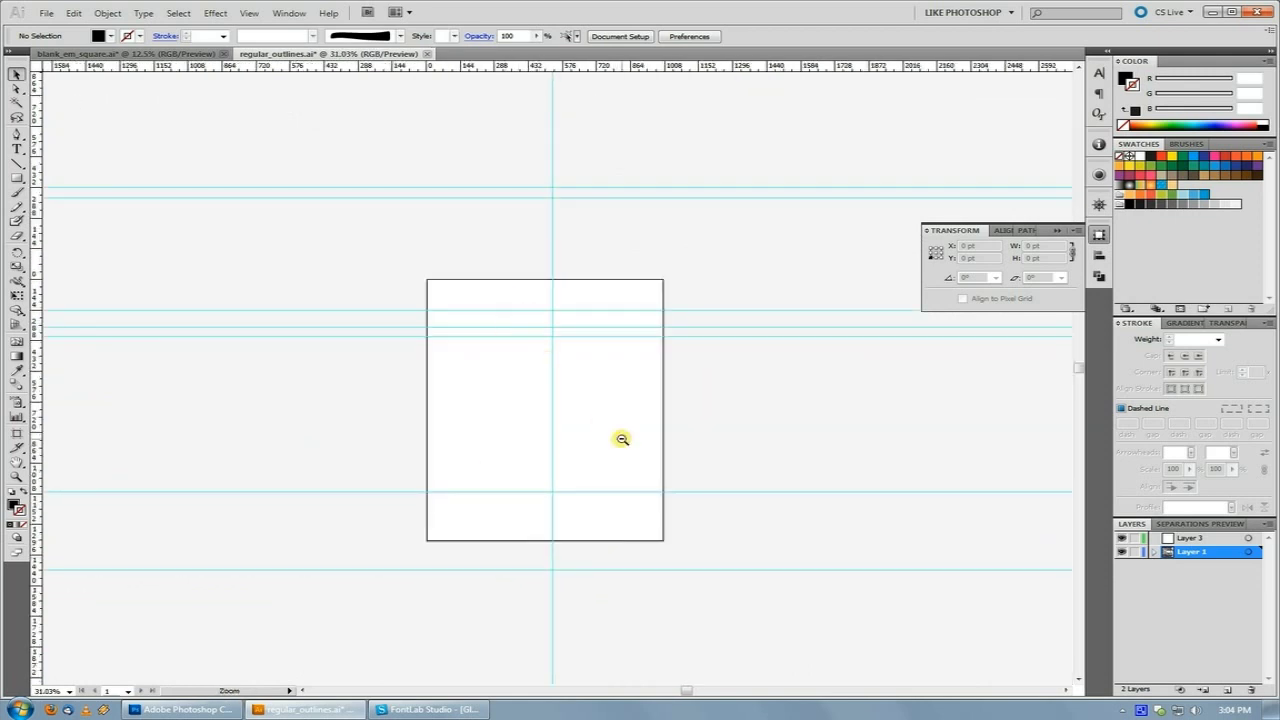
scroll(620, 437, "down", 5)
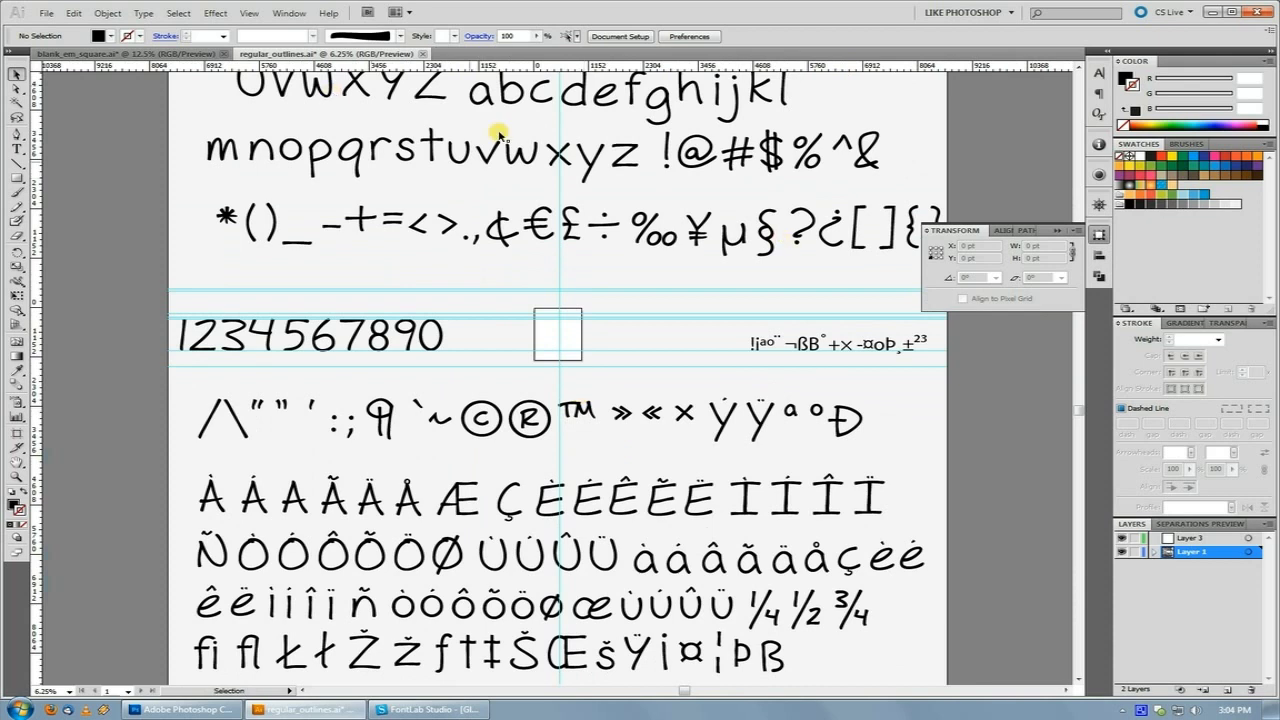
scroll(574, 392, "down", 2)
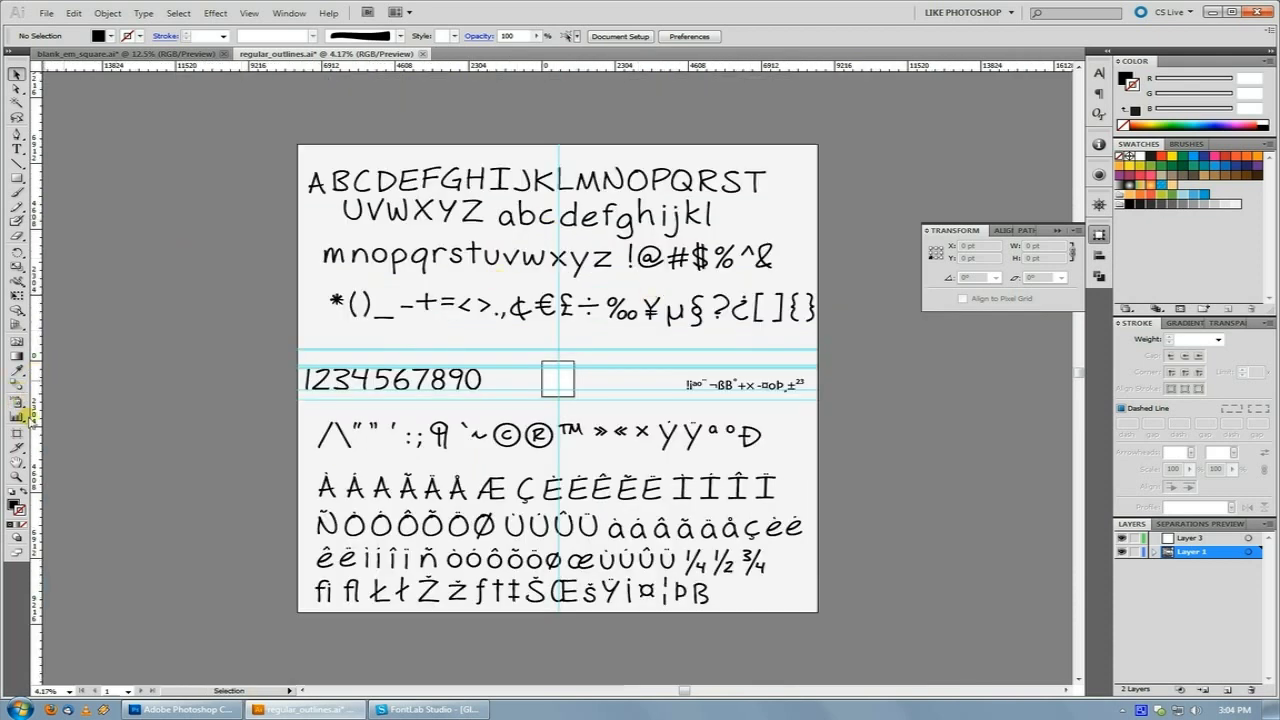
Try widening the artboard across the digits row and drawing a second artboard over the letters, and undo both.
left_click(16, 436)
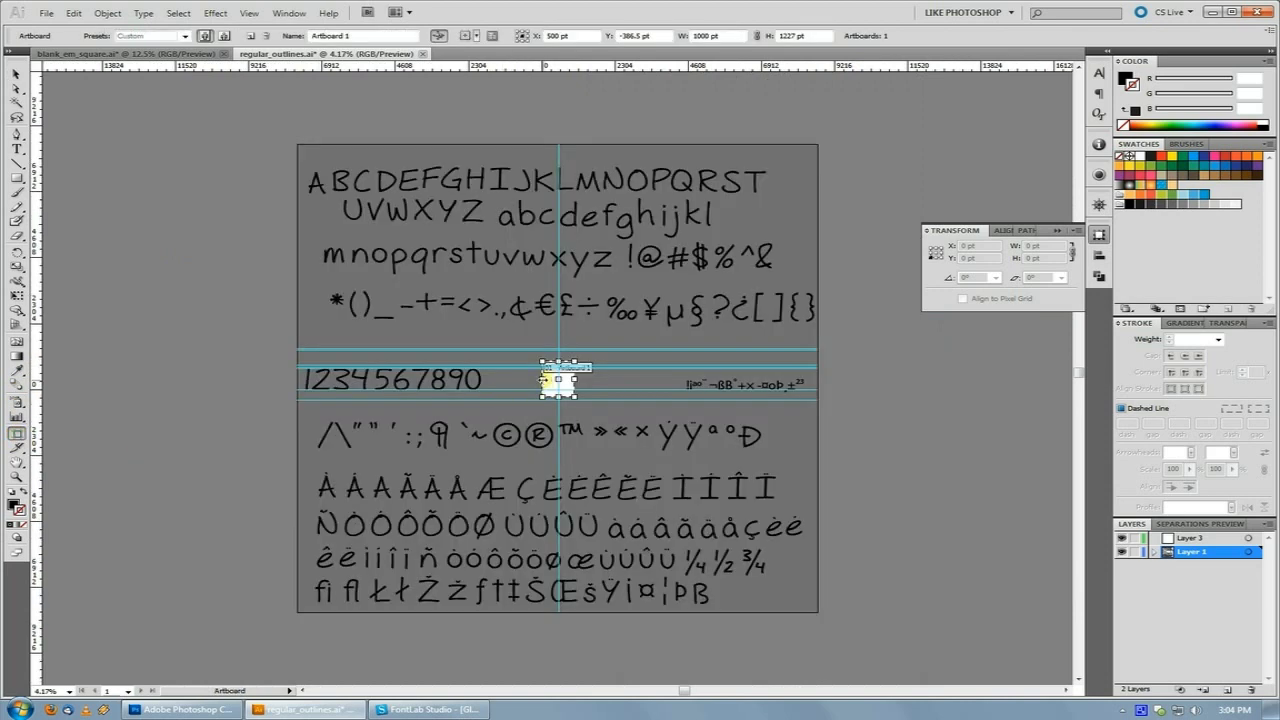
left_click_drag(545, 378, 211, 362)
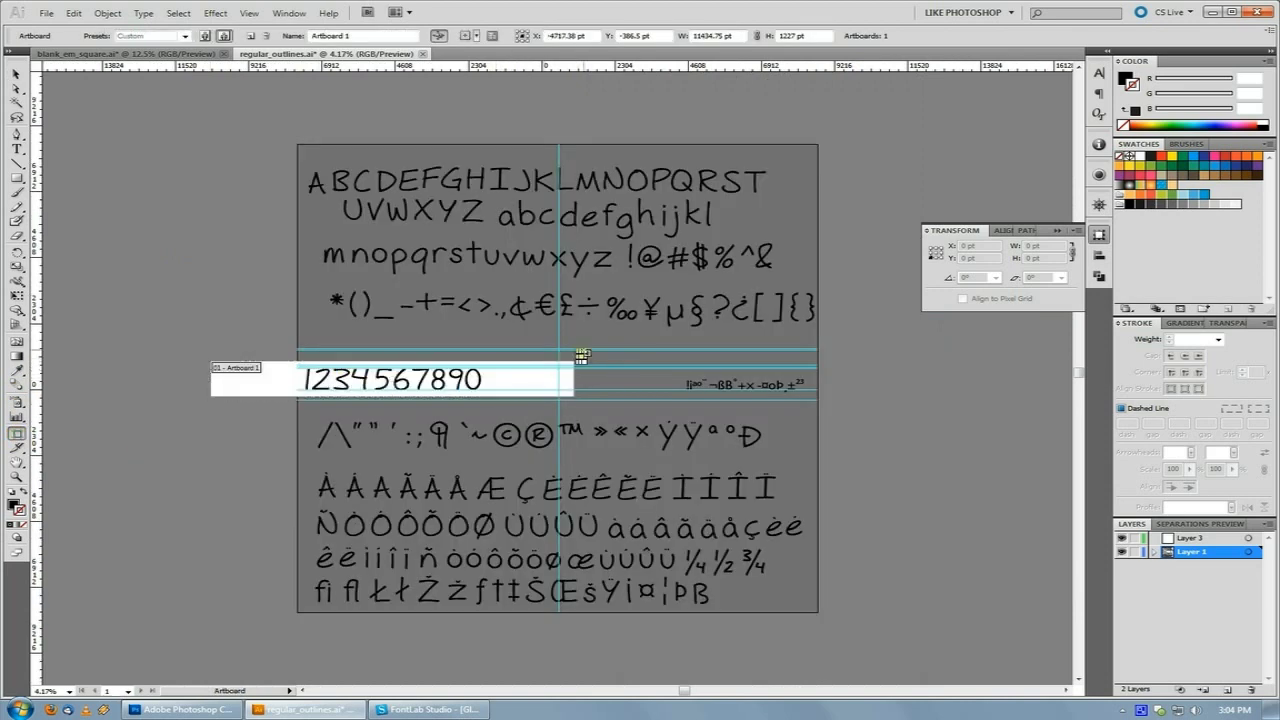
left_click_drag(576, 362, 928, 158)
key("Escape")
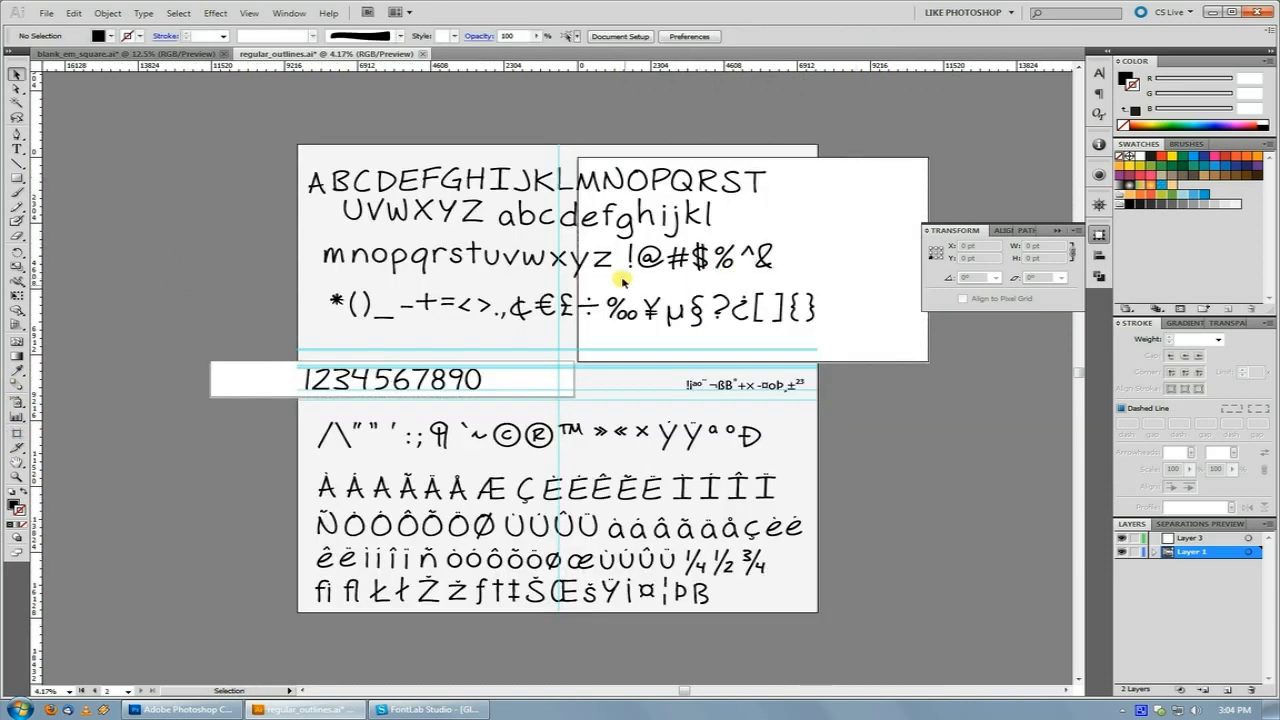
key("ctrl+z")
key("ctrl+z")
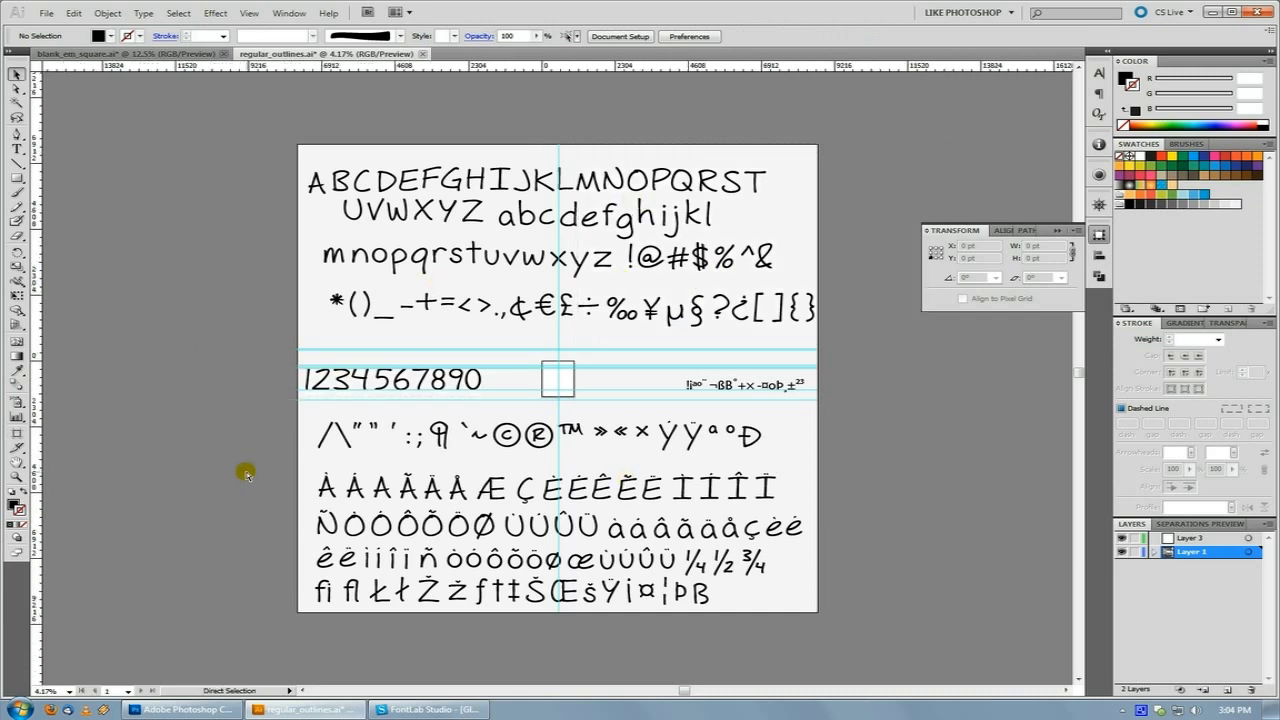
Try enlarging the artboard upward and leftward to cover the letter rows, and undo the resizing.
left_click(19, 432)
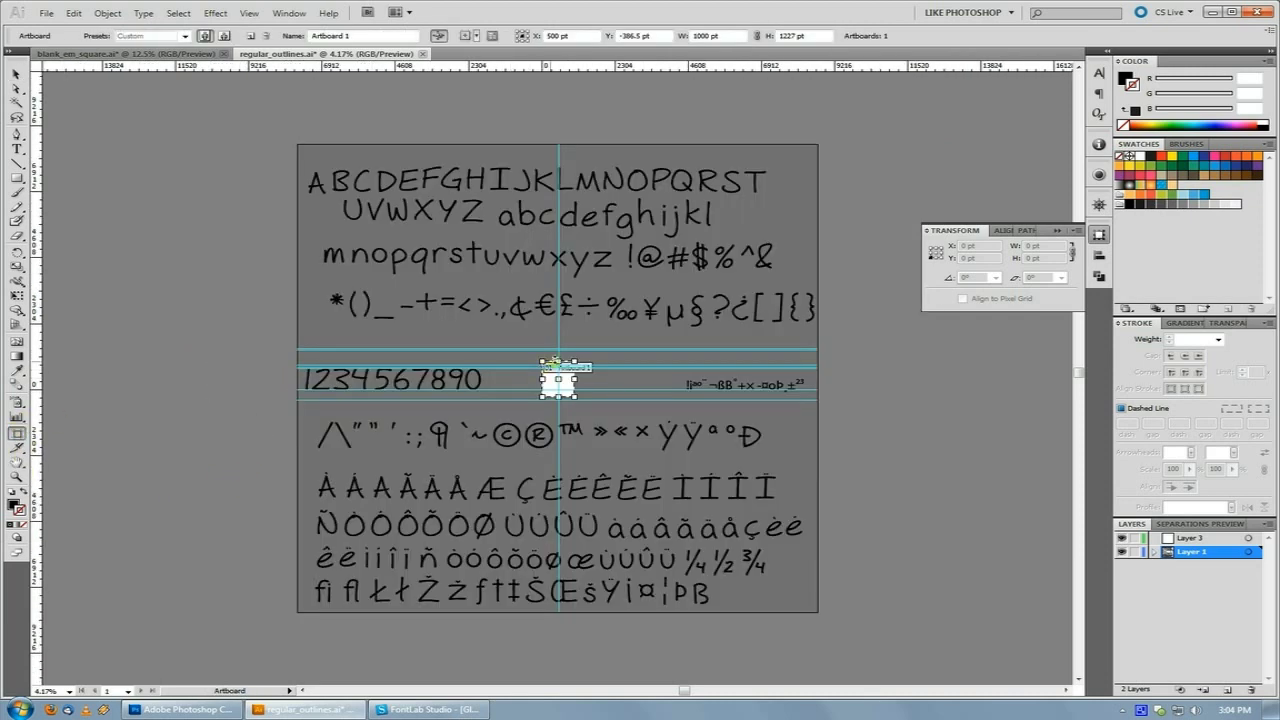
left_click_drag(558, 362, 558, 137)
left_click_drag(546, 264, 237, 264)
key("Escape")
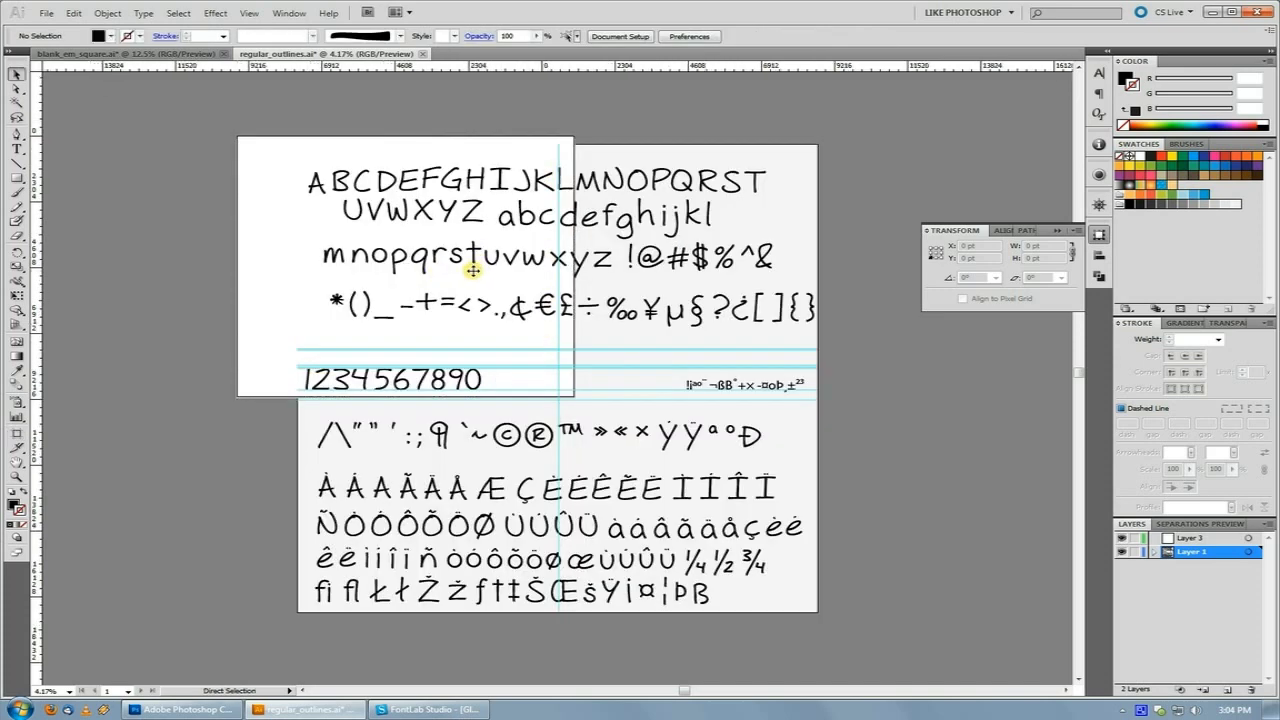
key("ctrl+z")
key("ctrl+z")
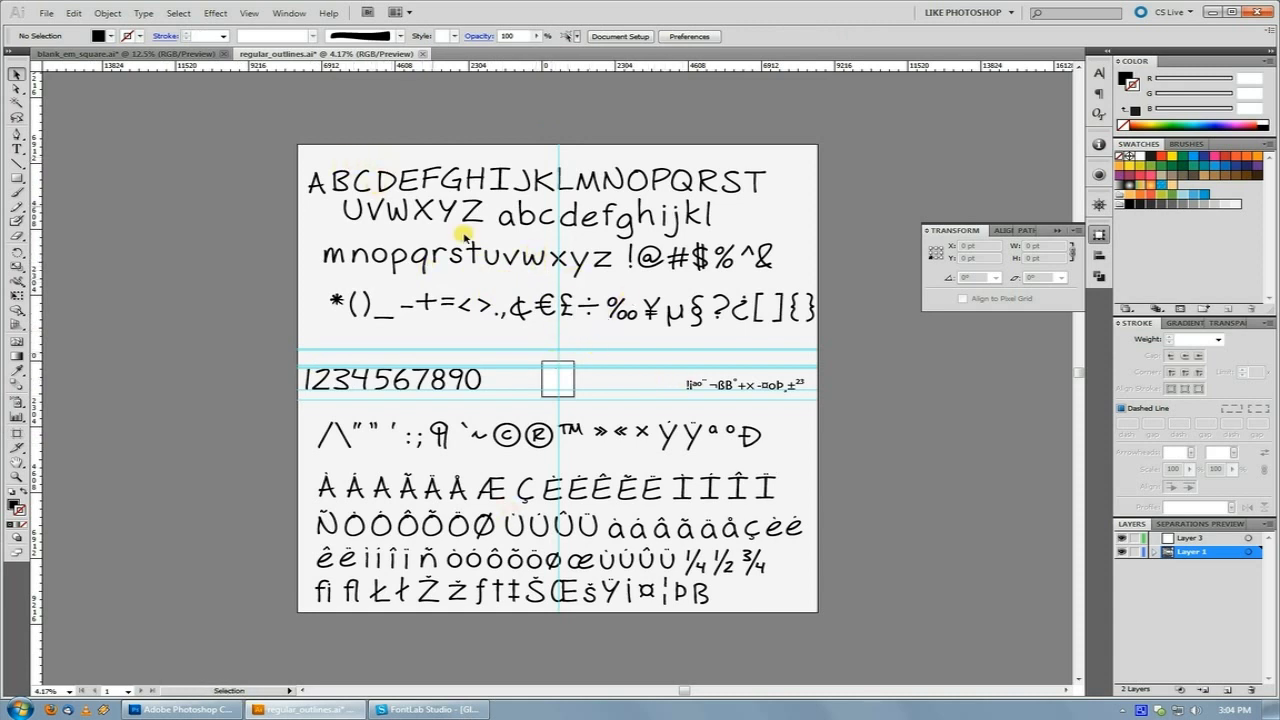
Move the capital D from the alphabet row onto the em-square artboard, resting on the baseline guide.
left_click_drag(530, 338, 598, 401)
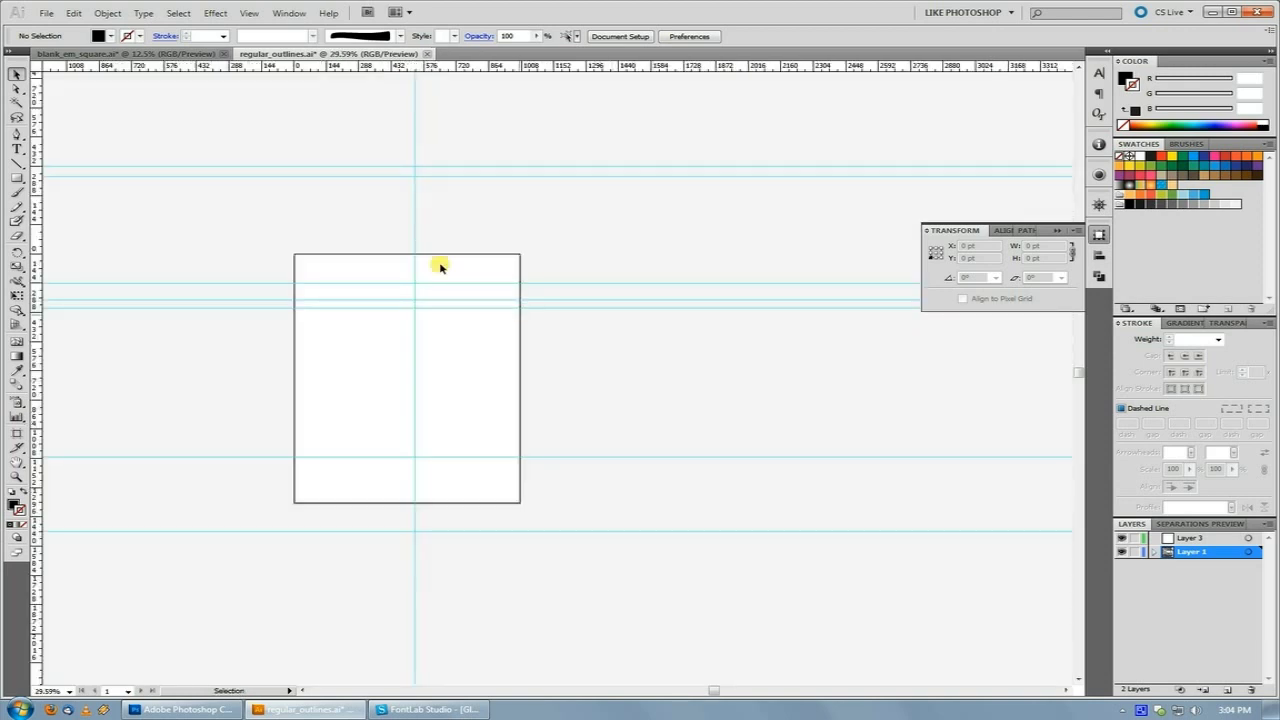
left_click(465, 383, "alt")
left_click(464, 383, "alt")
left_click(464, 383, "alt")
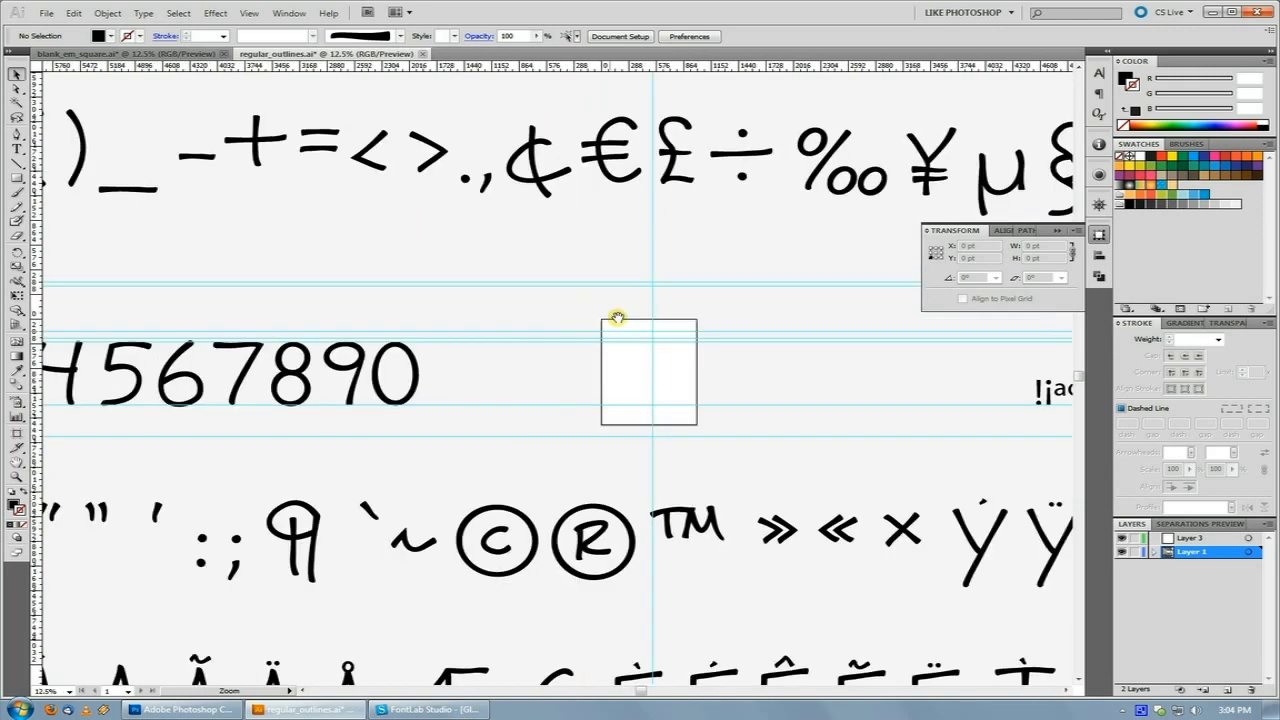
left_click_drag(616, 318, 494, 457)
left_click_drag(620, 451, 836, 577)
left_click(264, 270)
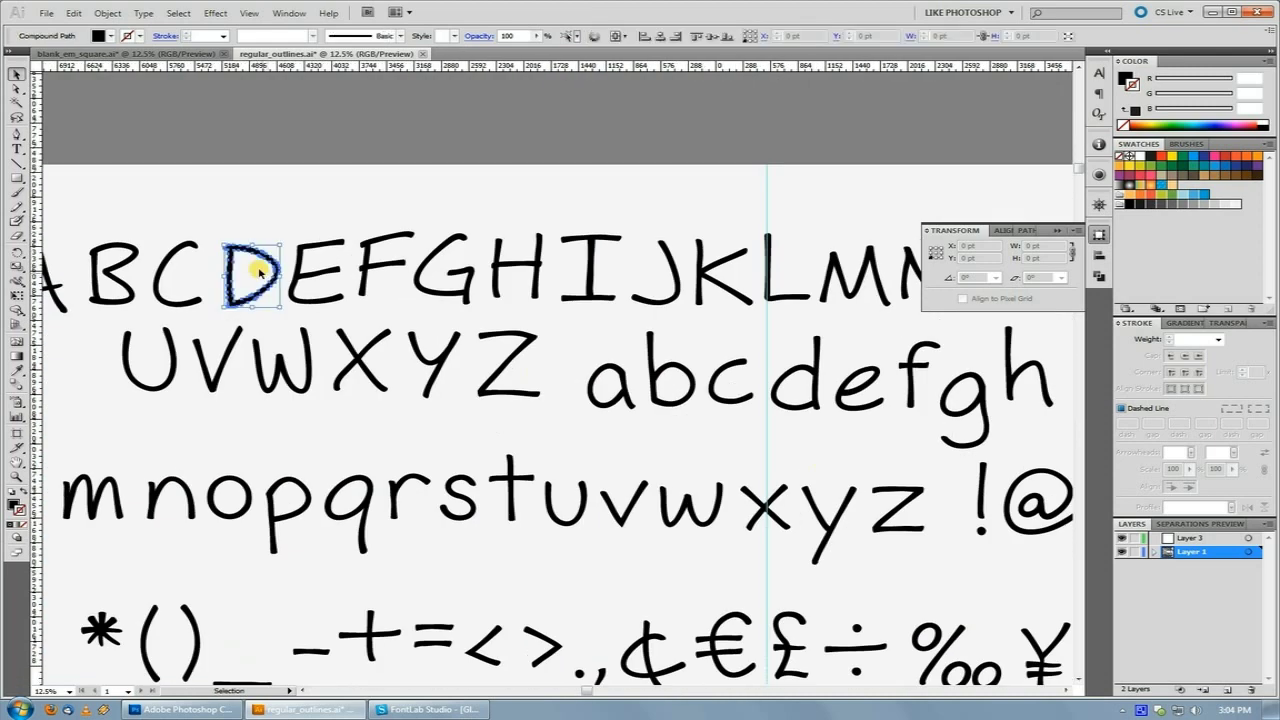
left_click_drag(558, 500, 644, 588)
left_click_drag(714, 609, 537, 243)
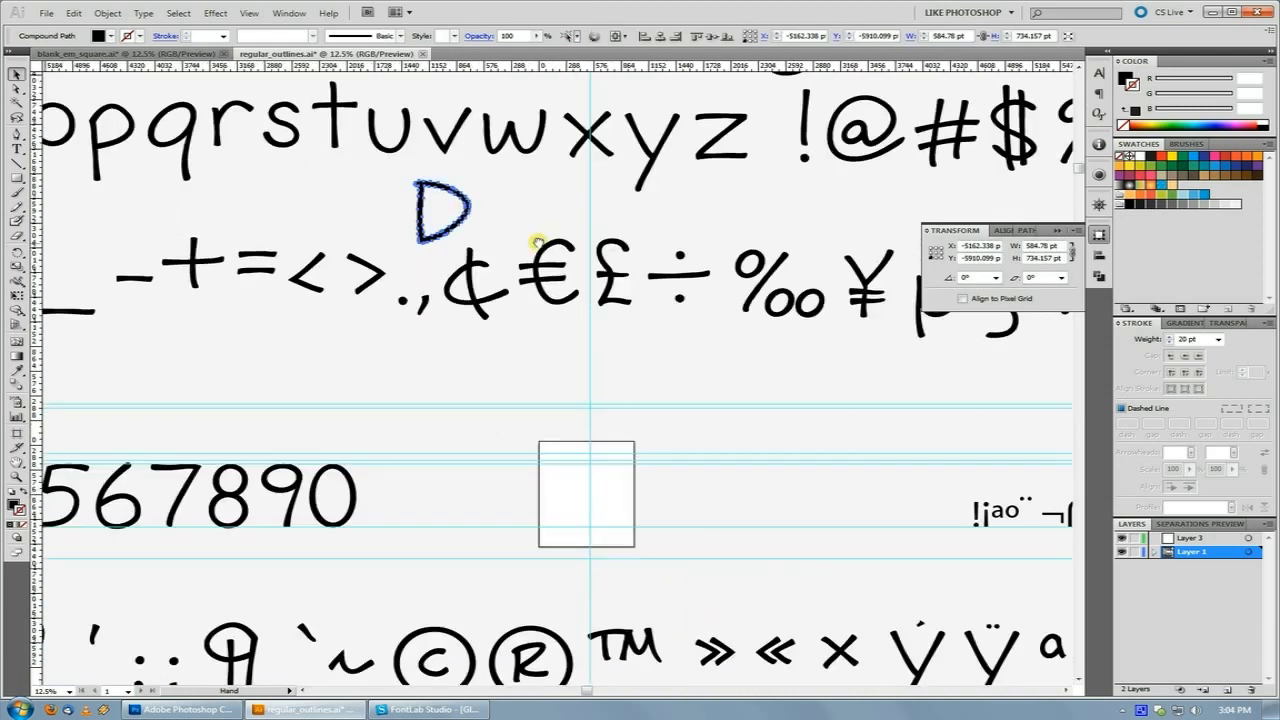
left_click_drag(447, 192, 576, 477)
Nudge the D left to about X -25 pt so its stem lines up with the artboard's left edge.
key("ctrl+0")
key("shift+Left")
key("shift+Left")
key("shift+Left")
key("shift+Left")
key("shift+Left")
key("shift+Left")
key("shift+Left")
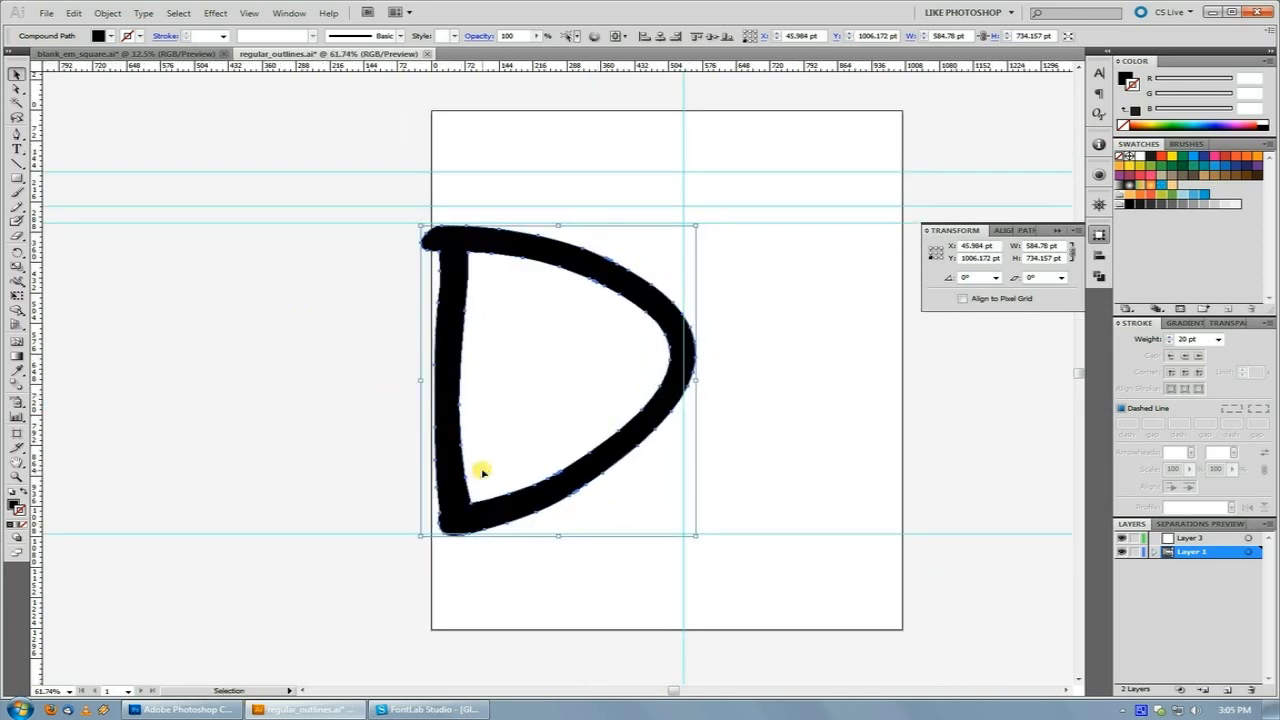
Switch to FontLab Studio, paste the D outline into glyph D and move the right sidebearing line closer to the letter.
key("a")
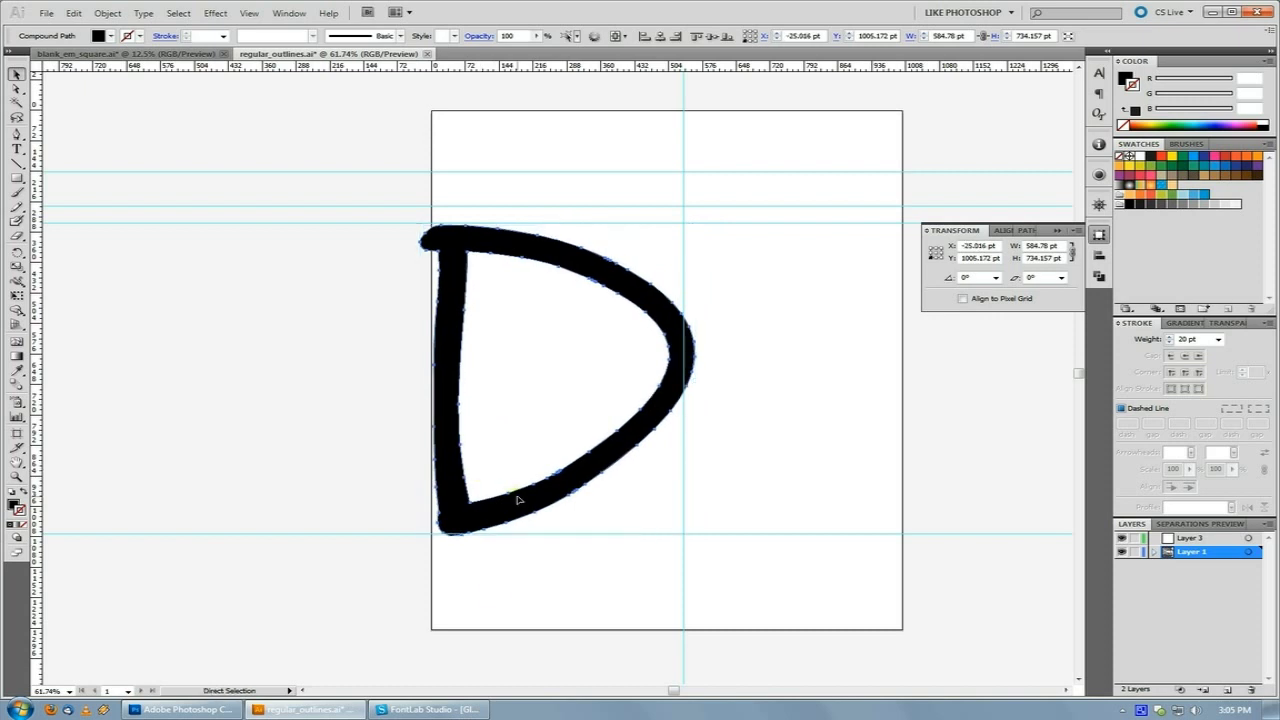
key("alt+Tab")
key("ctrl+v")
left_click(598, 440)
key("ctrl+space")
left_click_drag(336, 194, 744, 520)
left_click_drag(832, 317, 729, 301)
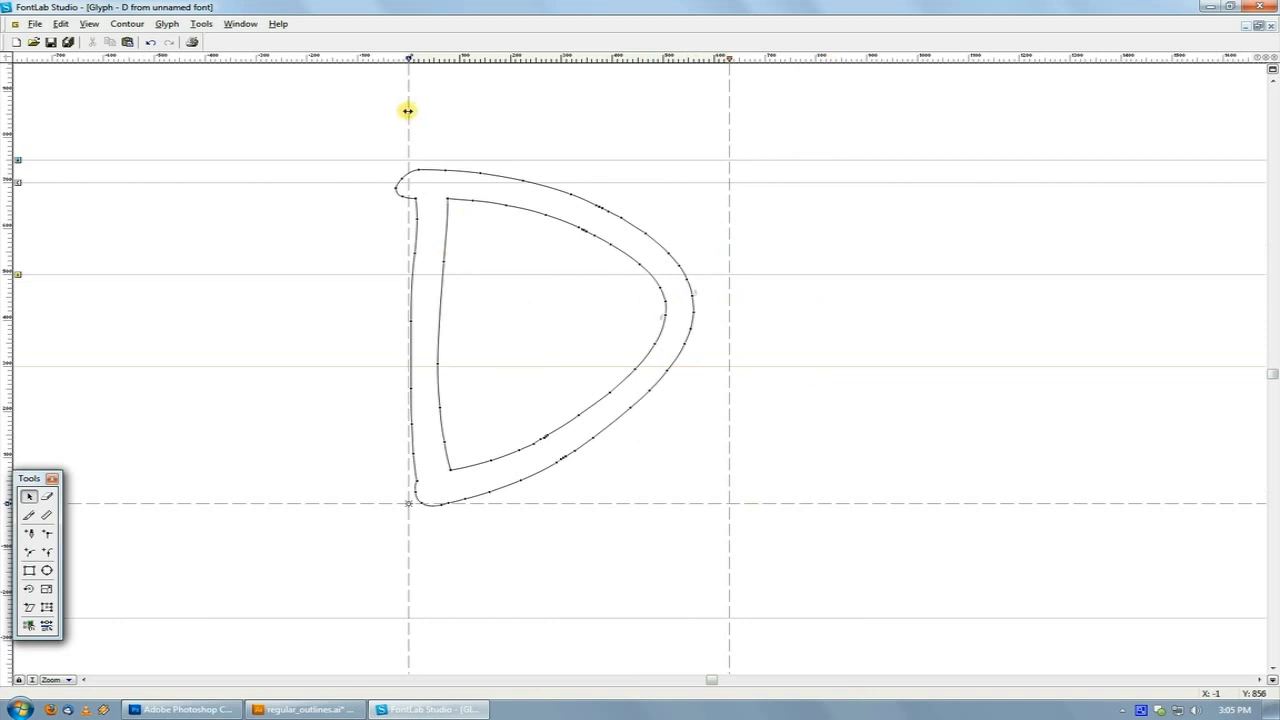
Try widening glyph D's left sidebearing, and undo the change.
left_click_drag(408, 110, 380, 109)
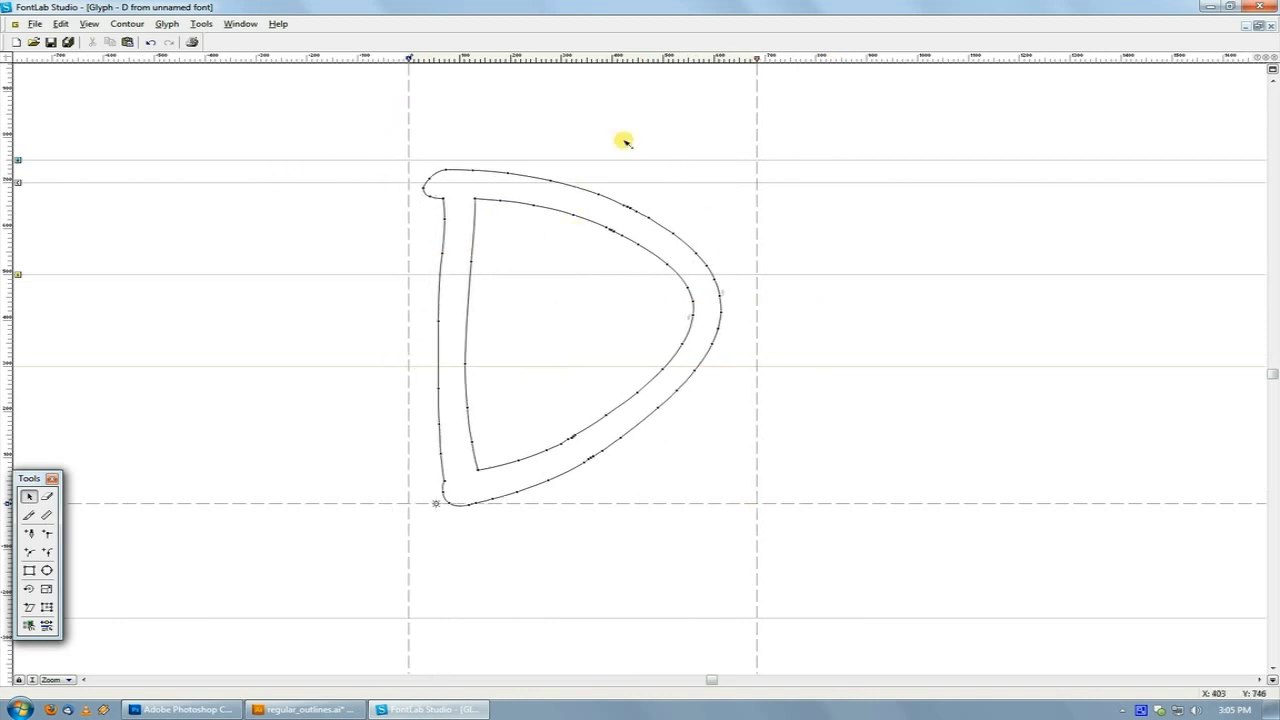
key("ctrl+z")
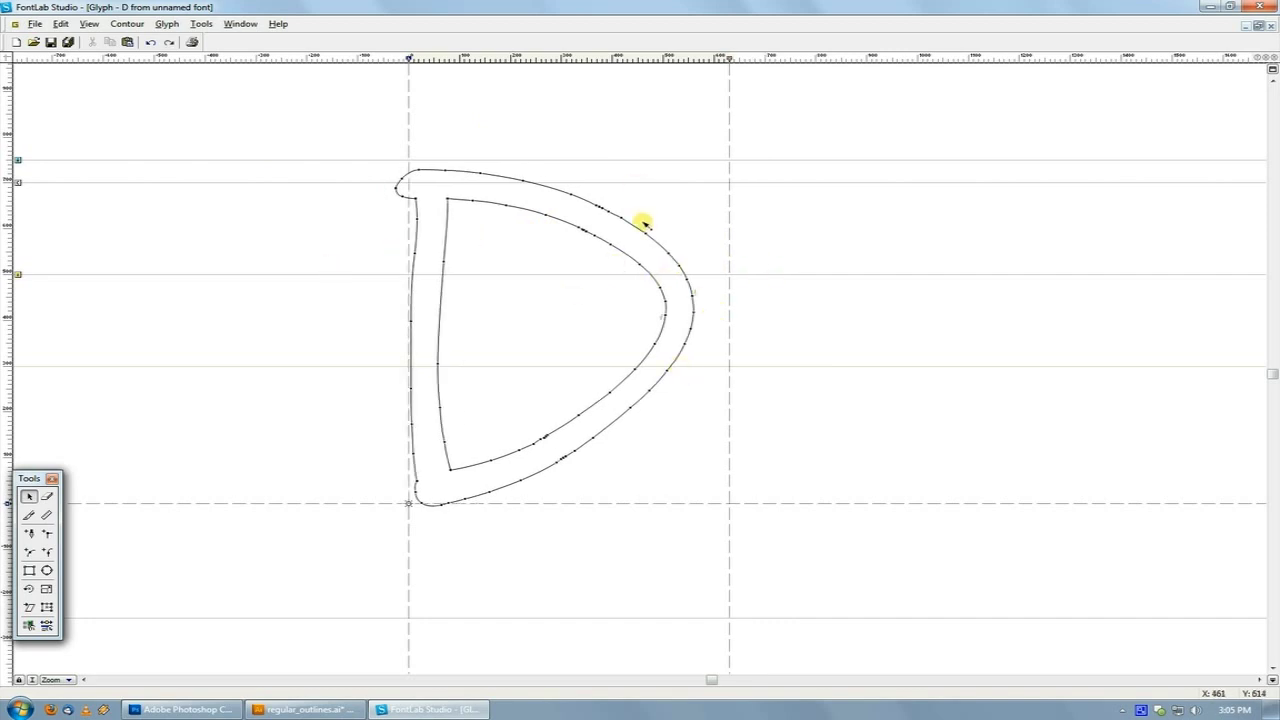
scroll(583, 333, "down", 1)
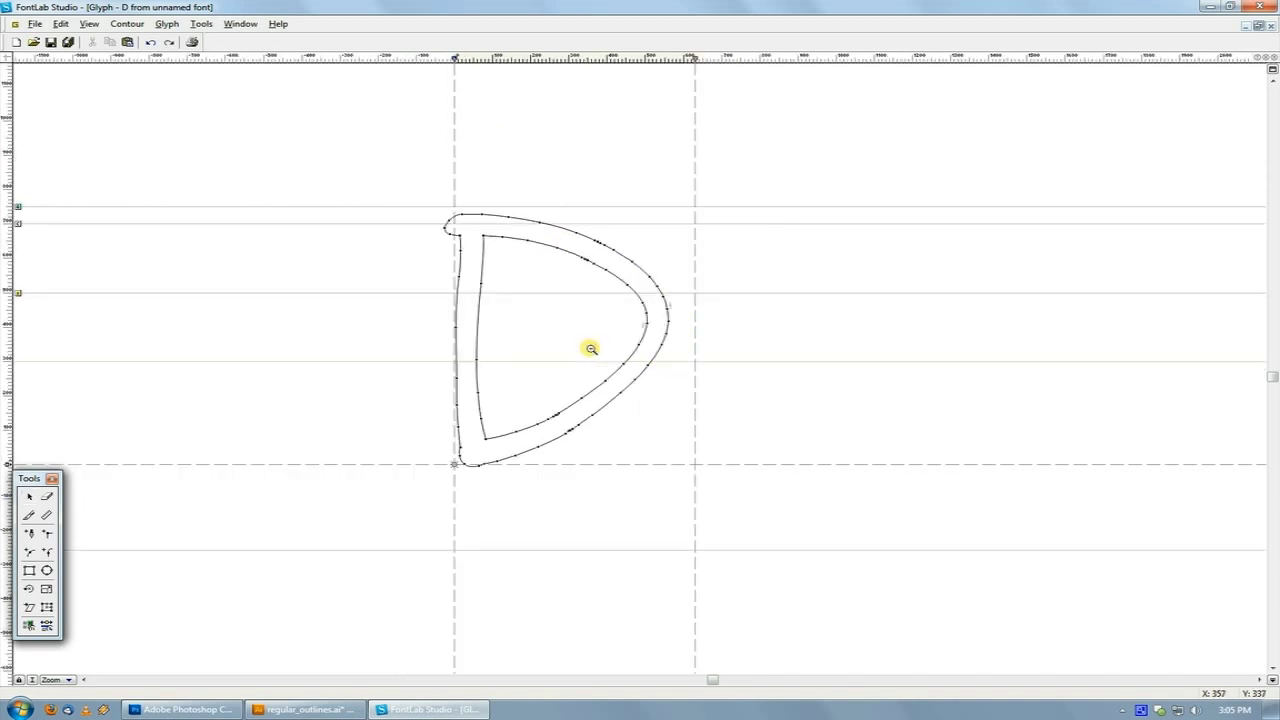
Close glyph D's editing window and open the empty E glyph from the font's character table.
left_click(1273, 30)
left_click(727, 108)
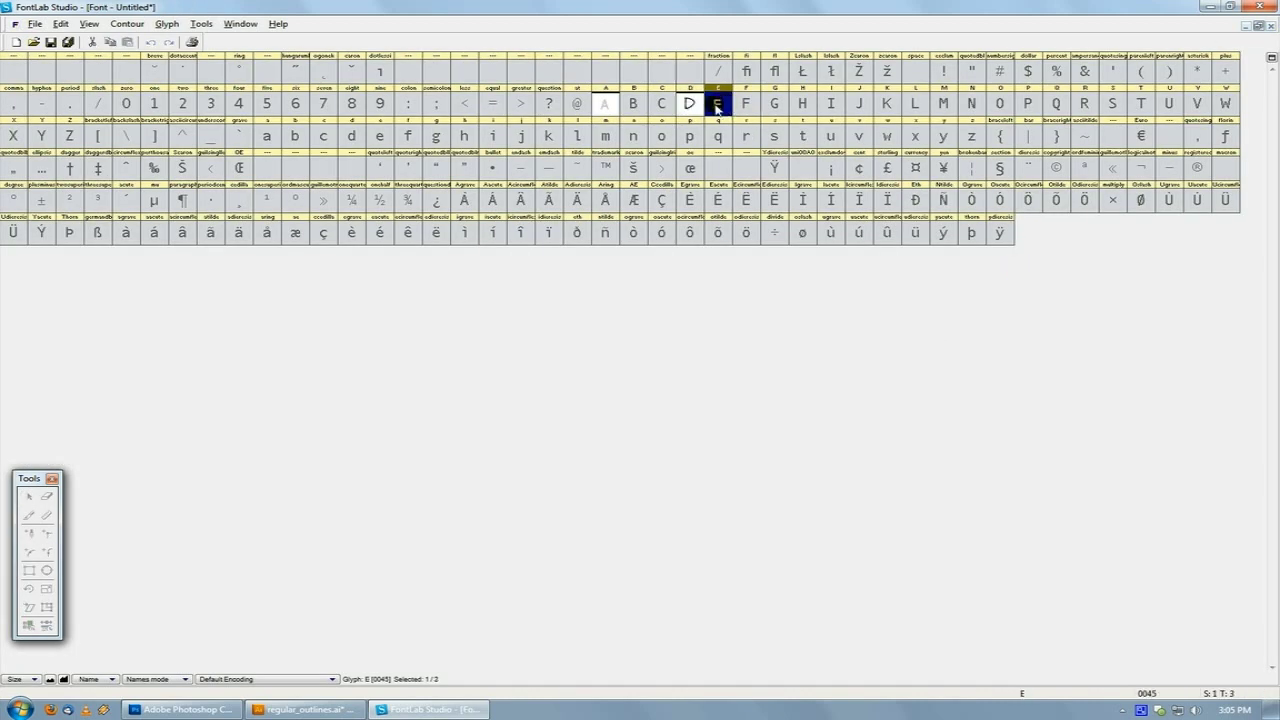
double_click(717, 107)
Switch to Illustrator and unite the separate strokes of capital E in the alphabet row into one shape.
left_click(345, 709)
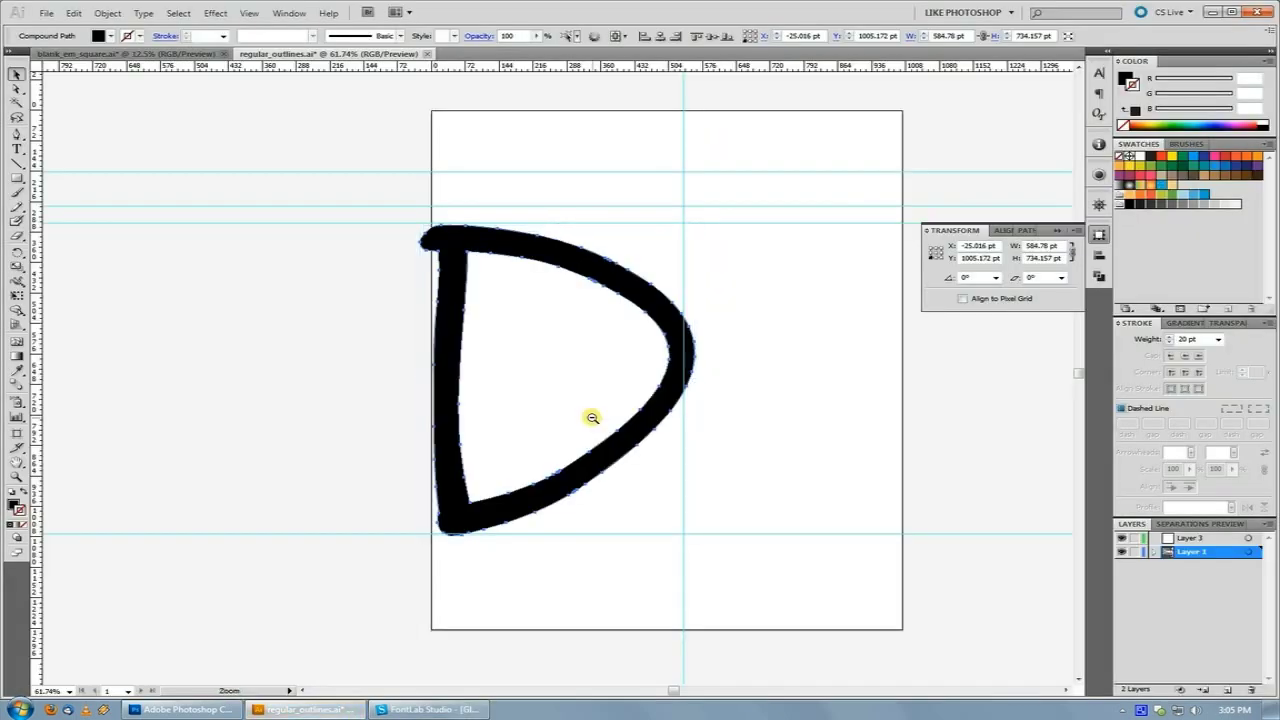
left_click(592, 418, "ctrl+alt")
left_click(592, 418, "ctrl+alt")
left_click(592, 418, "ctrl+alt")
left_click(592, 419, "ctrl+alt")
left_click(592, 419, "ctrl+alt")
left_click_drag(572, 367, 305, 218)
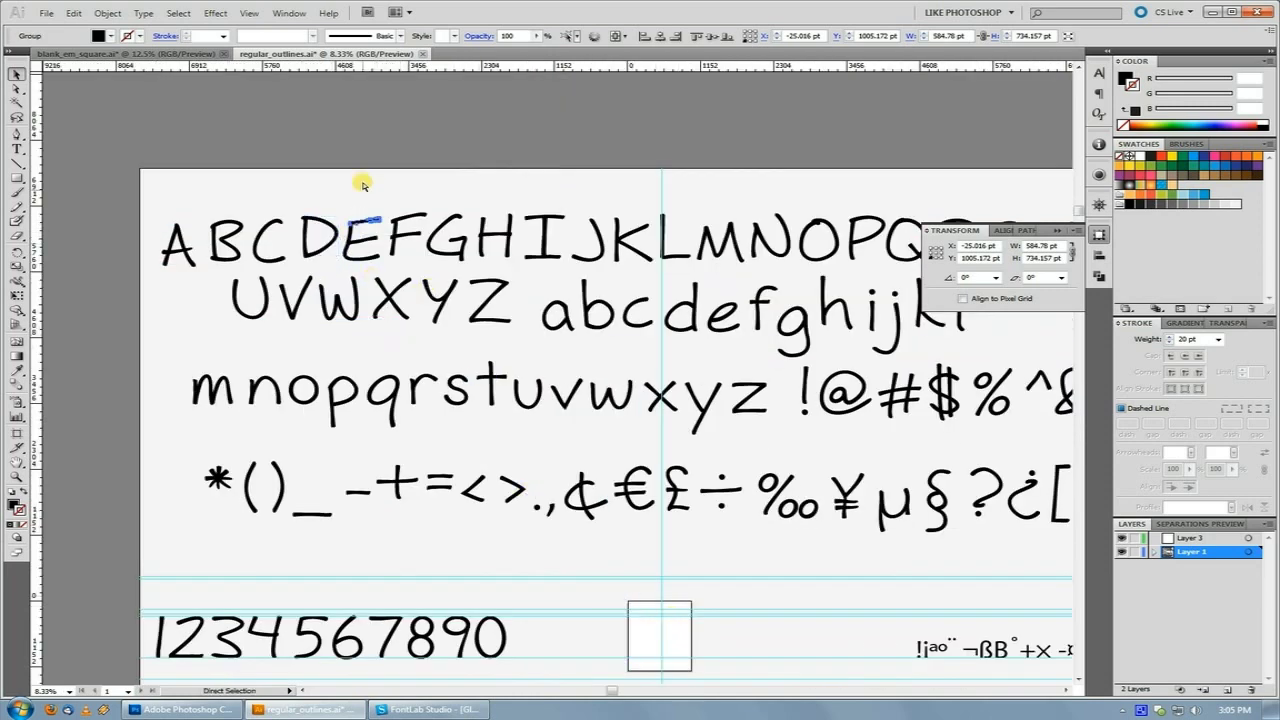
left_click_drag(362, 181, 352, 278)
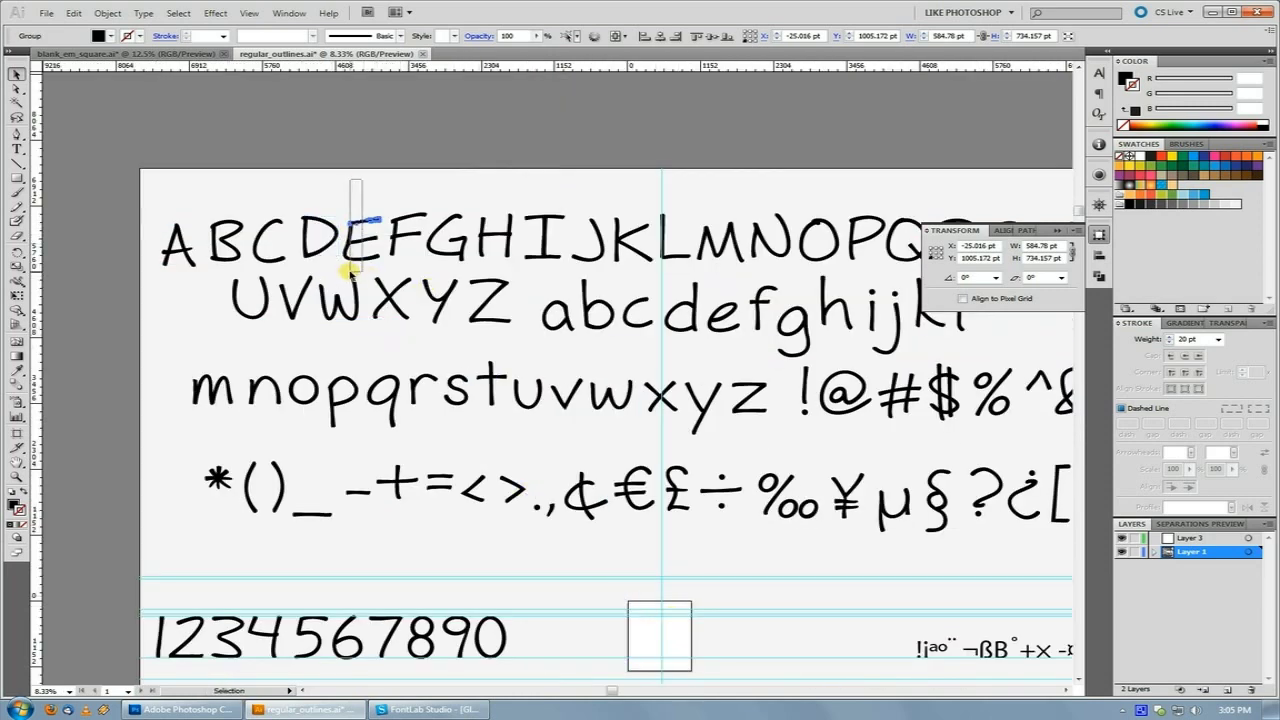
left_click(1025, 232)
left_click(938, 256)
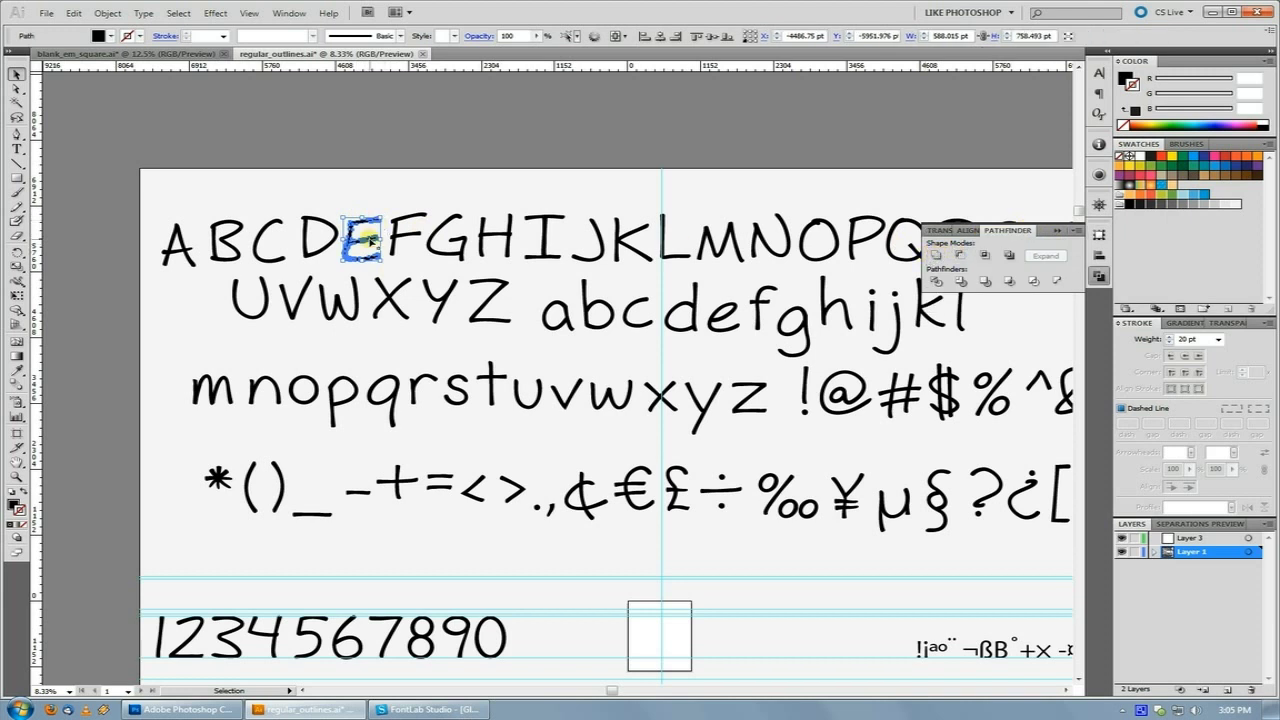
Move the E onto the em-square artboard and paste its outline into glyph E in FontLab Studio, closing the glyph window.
left_click_drag(365, 240, 652, 632)
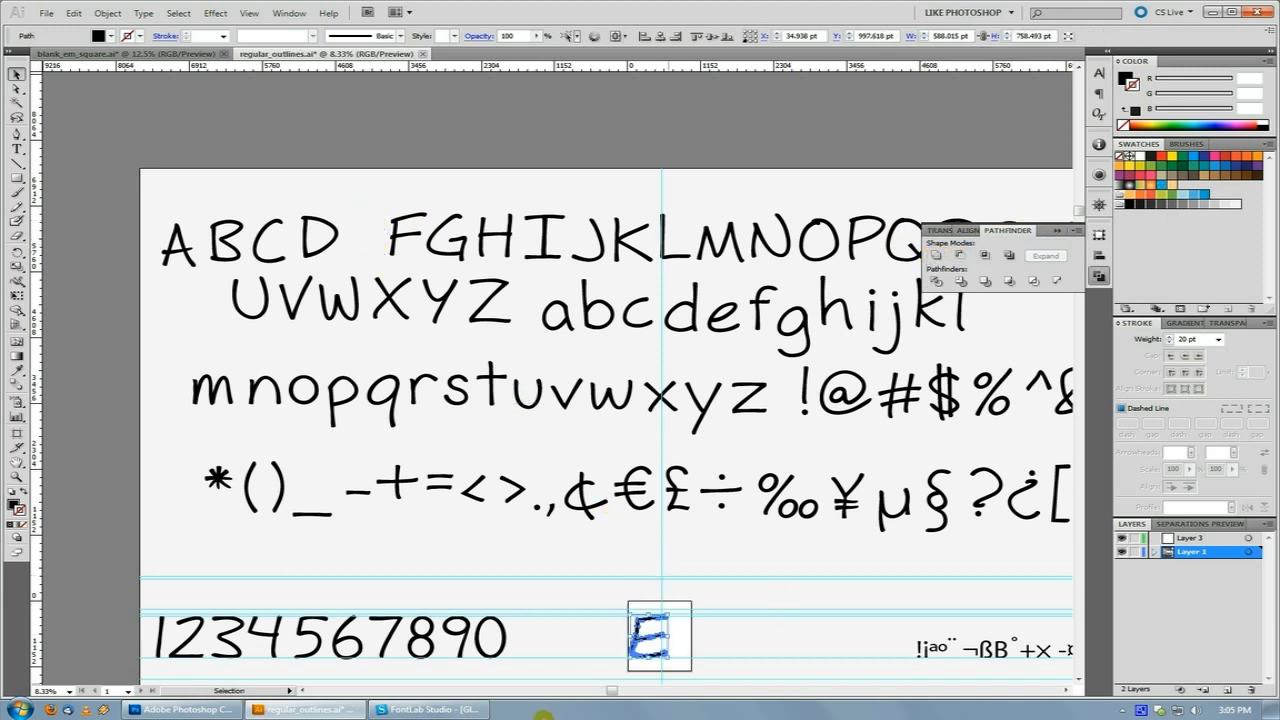
left_click(420, 709)
key("ctrl+v")
left_click(769, 360, "ctrl+alt")
left_click(769, 360, "ctrl+alt")
left_click(770, 360, "ctrl+alt")
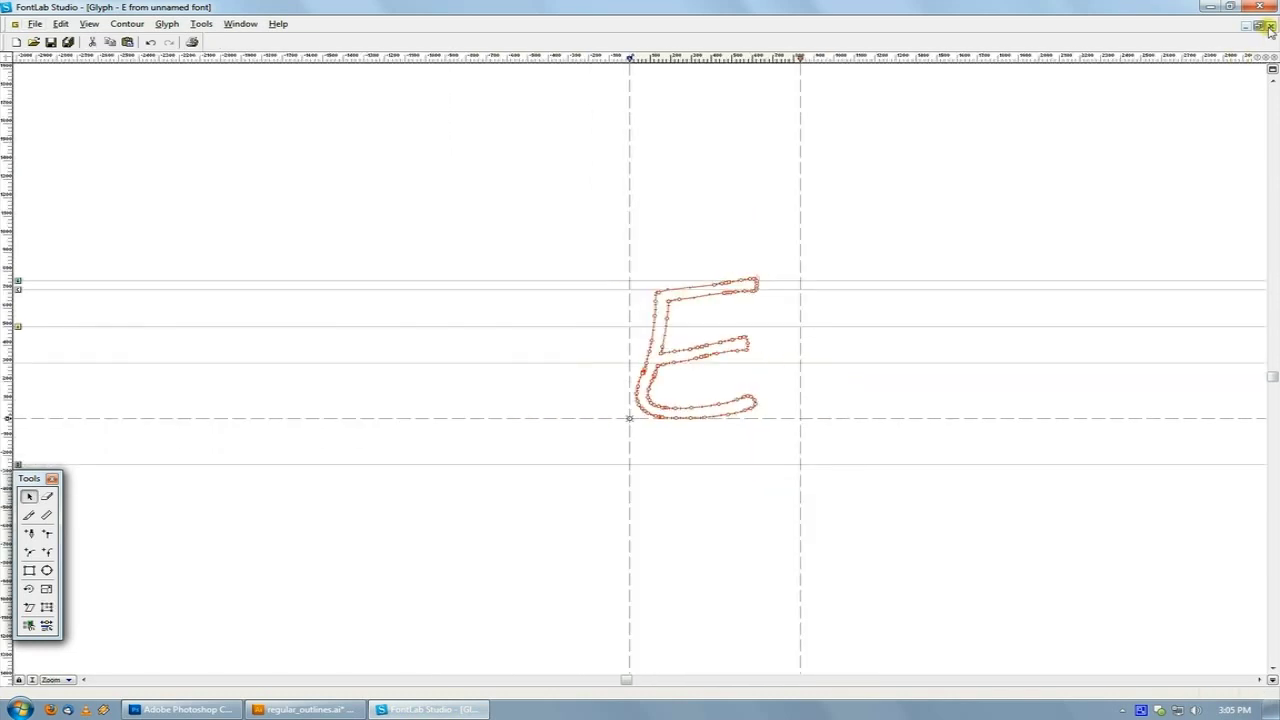
left_click(1272, 26)
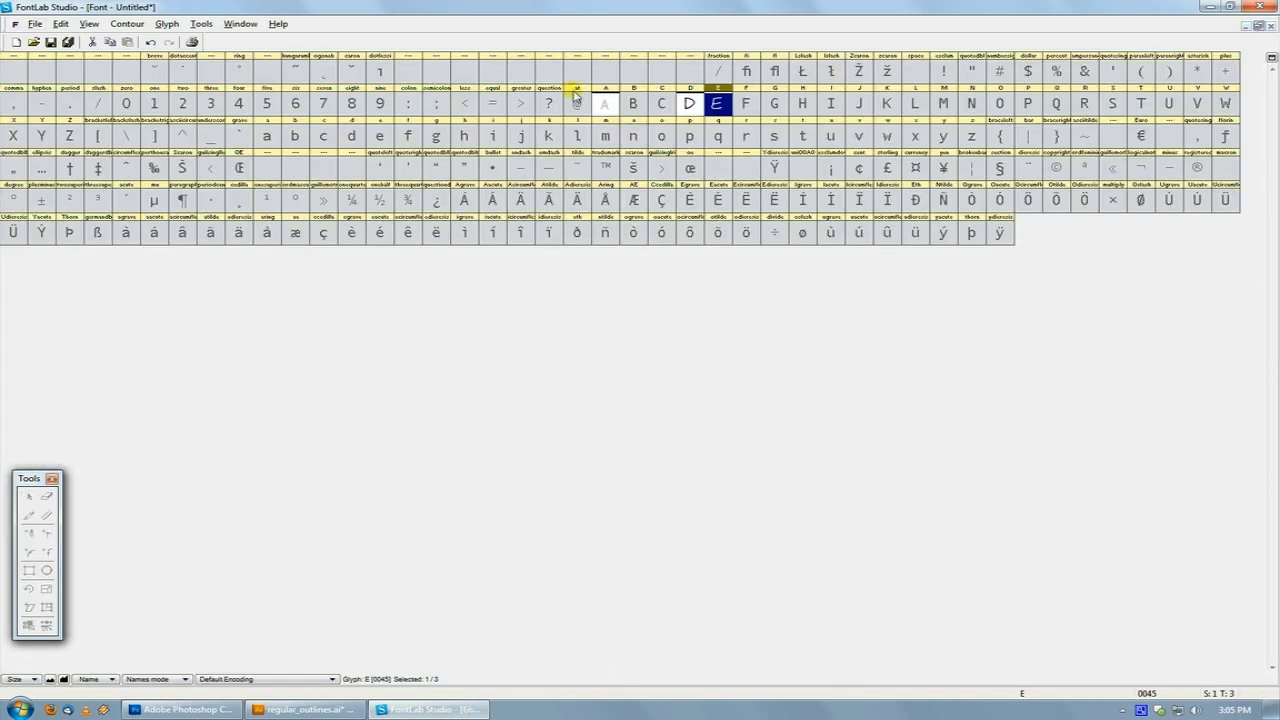
Switch back to Illustrator, undo the E's move onto the artboard and clear the selection.
left_click(310, 709)
key("ctrl+z")
left_click(598, 556)
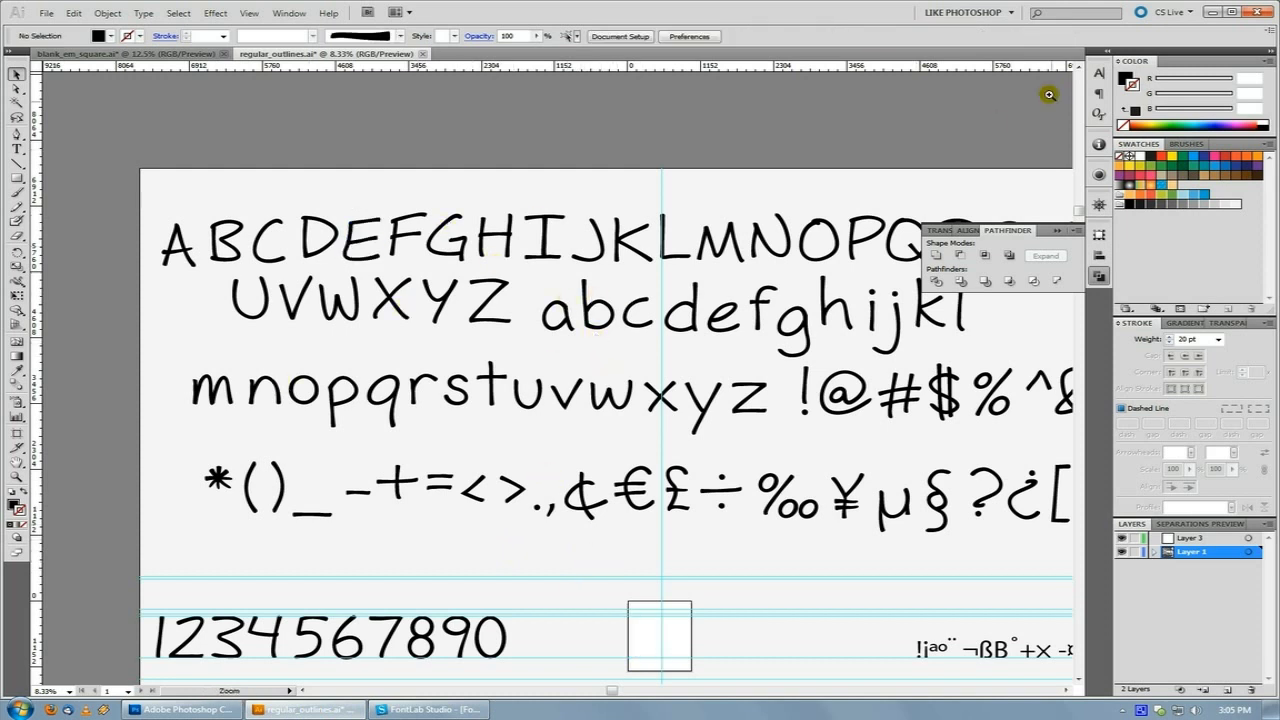
Place the capital E on the em-square artboard by setting its position to X 0 pt and Y 1000 pt.
left_click(352, 226)
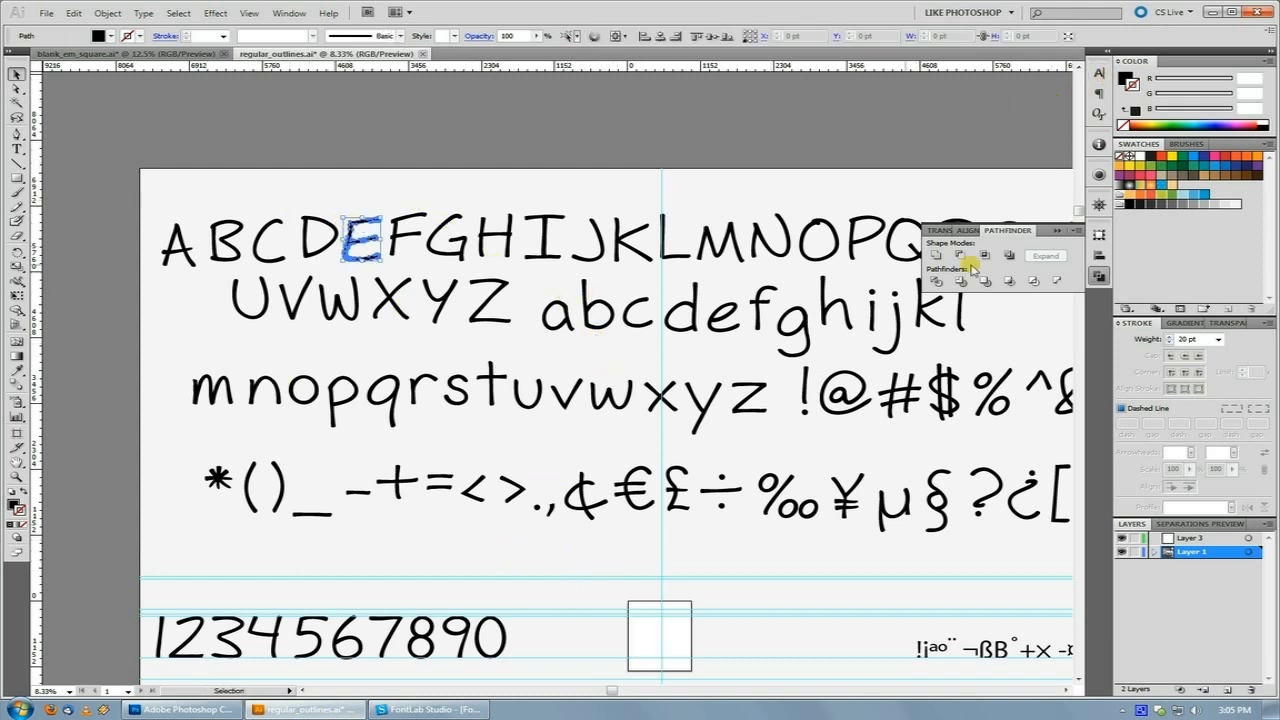
left_click(942, 230)
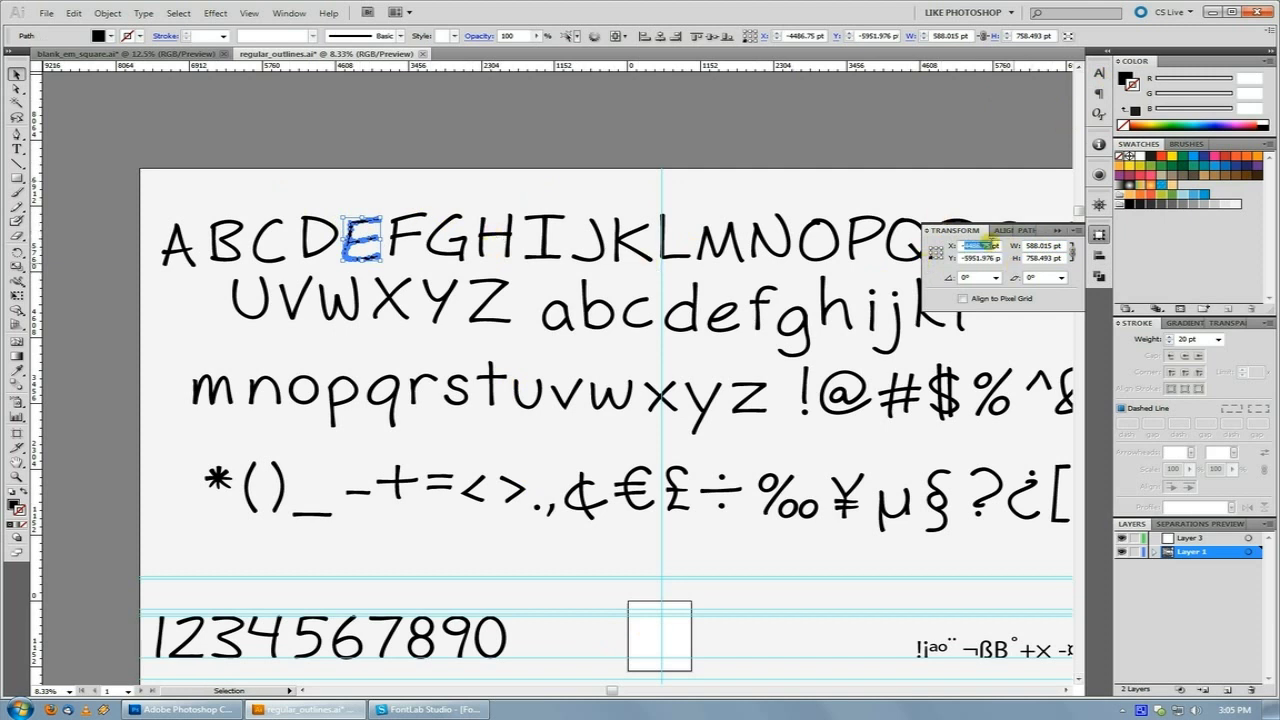
key("Return")
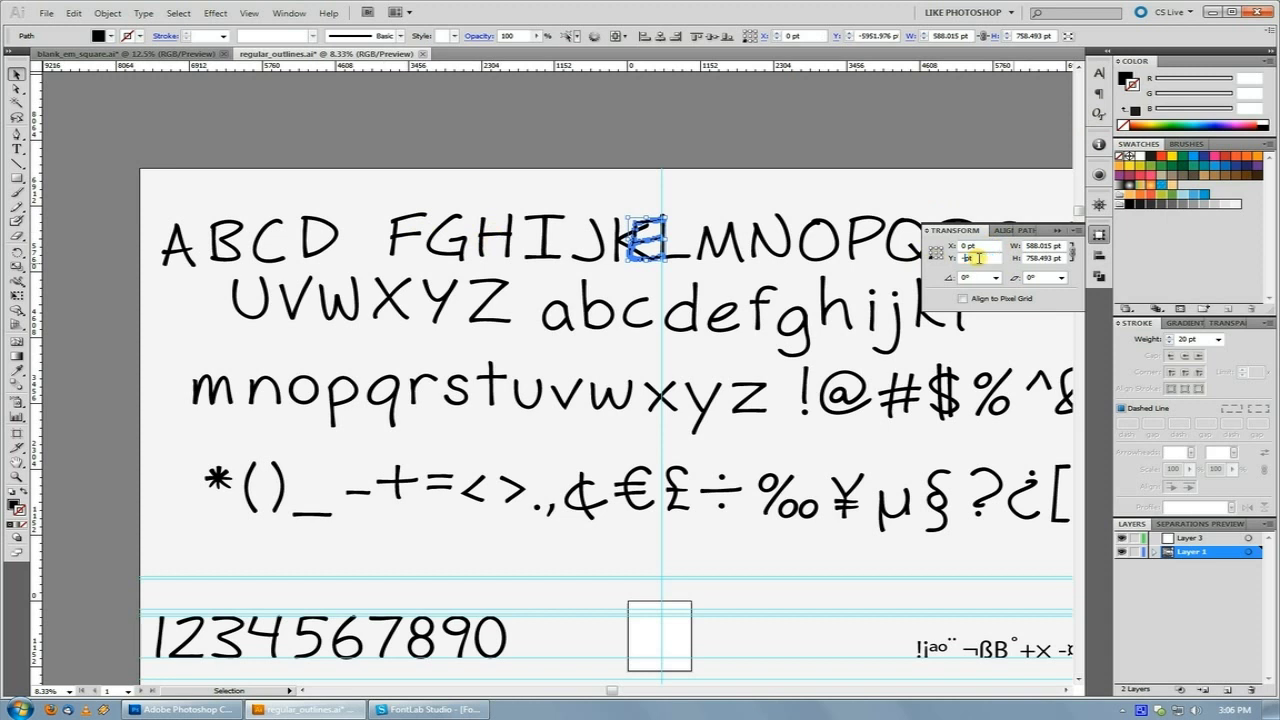
key("Return")
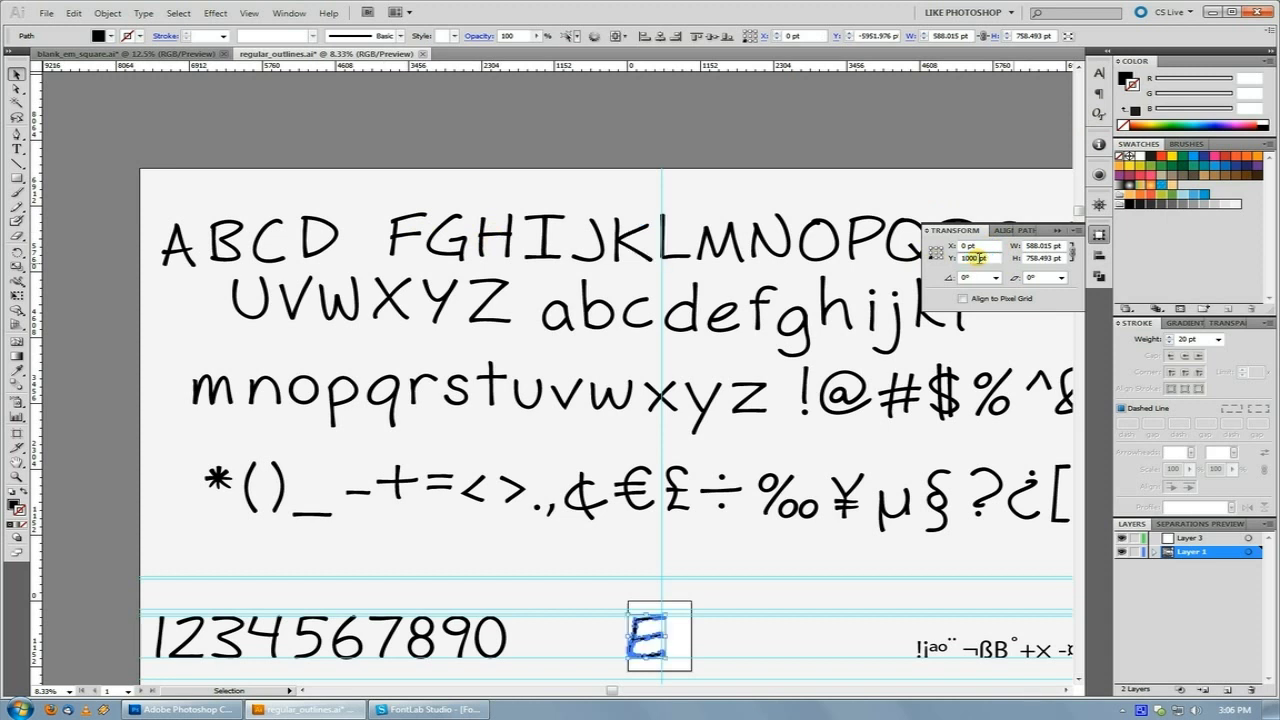
left_click(859, 624)
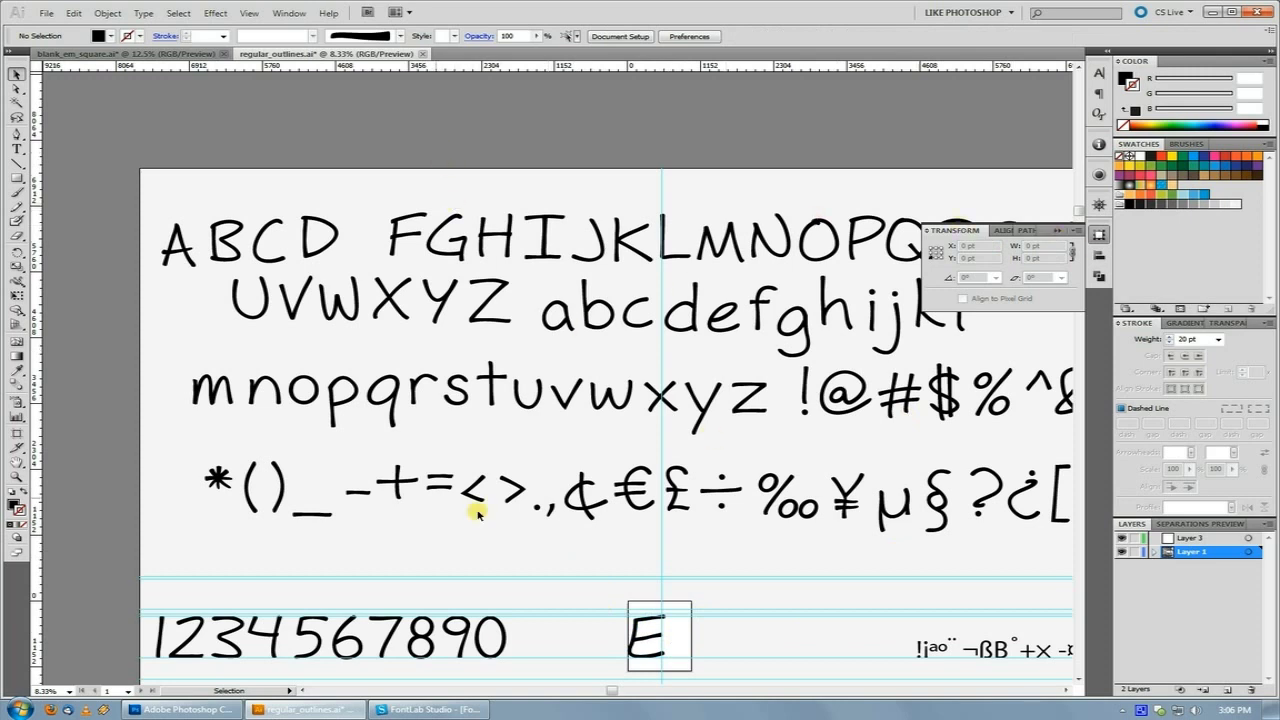
left_click_drag(749, 593, 705, 481)
Switch to FontLab Studio and open the empty F glyph for editing.
left_click(456, 709)
left_click(456, 710)
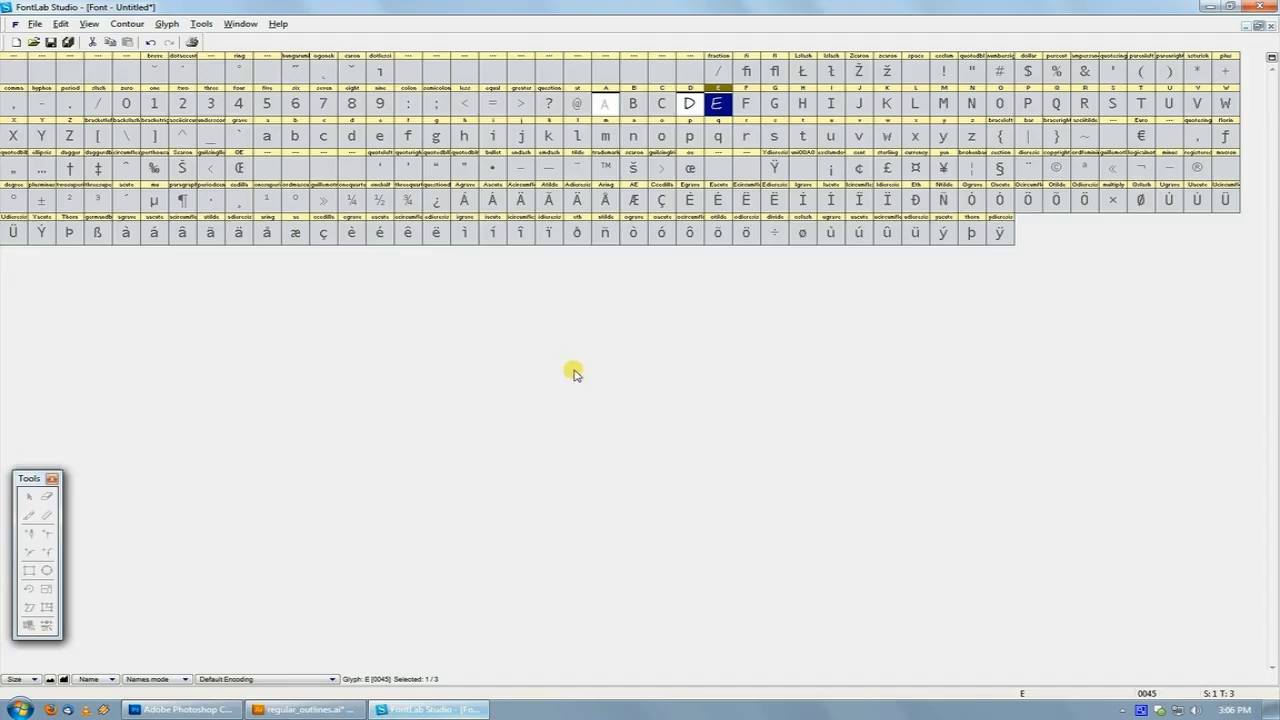
left_click(774, 103)
left_click(750, 104)
double_click(750, 104)
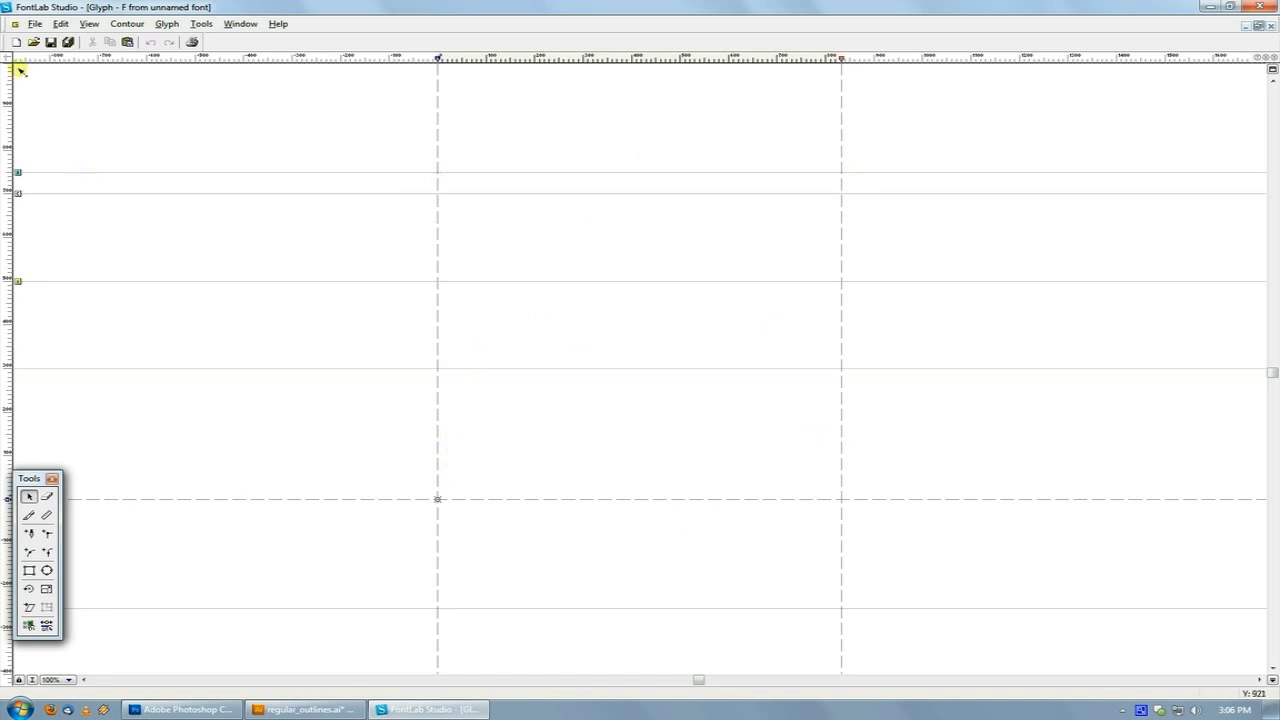
Open the font's key dimensions in Font Info and move the dialog clear of the upper metric lines.
left_click(34, 23)
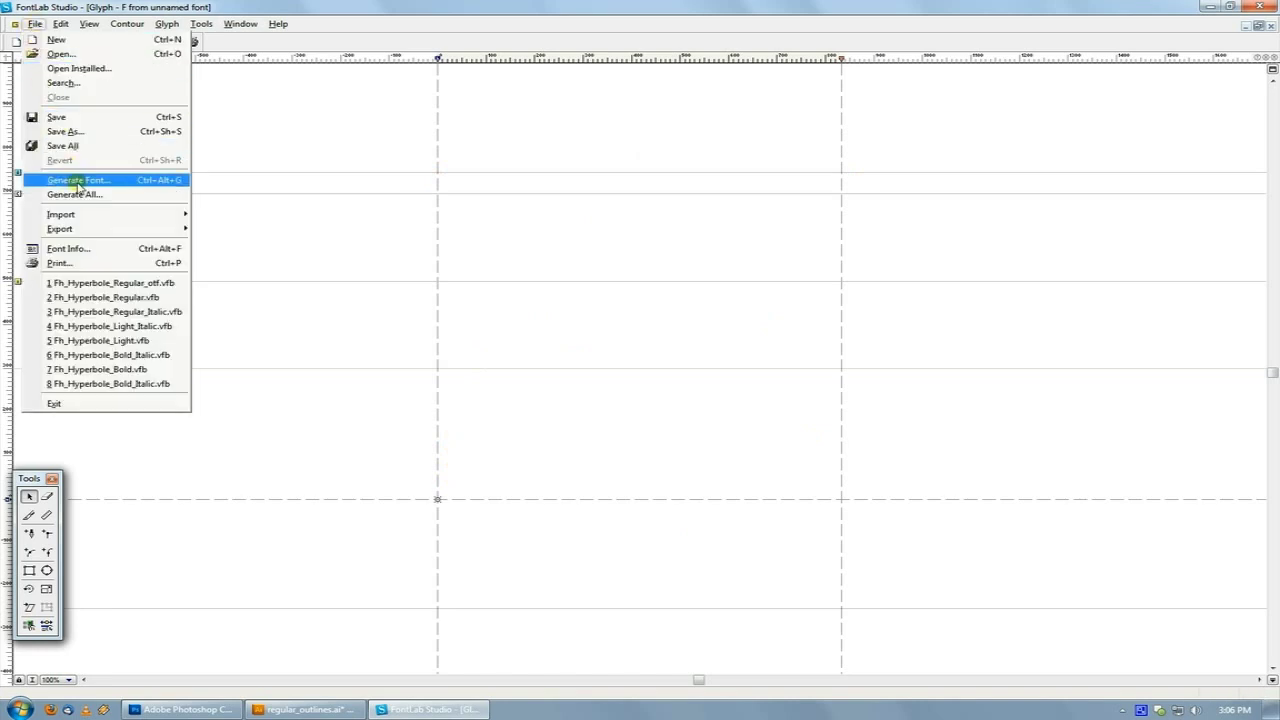
left_click(80, 248)
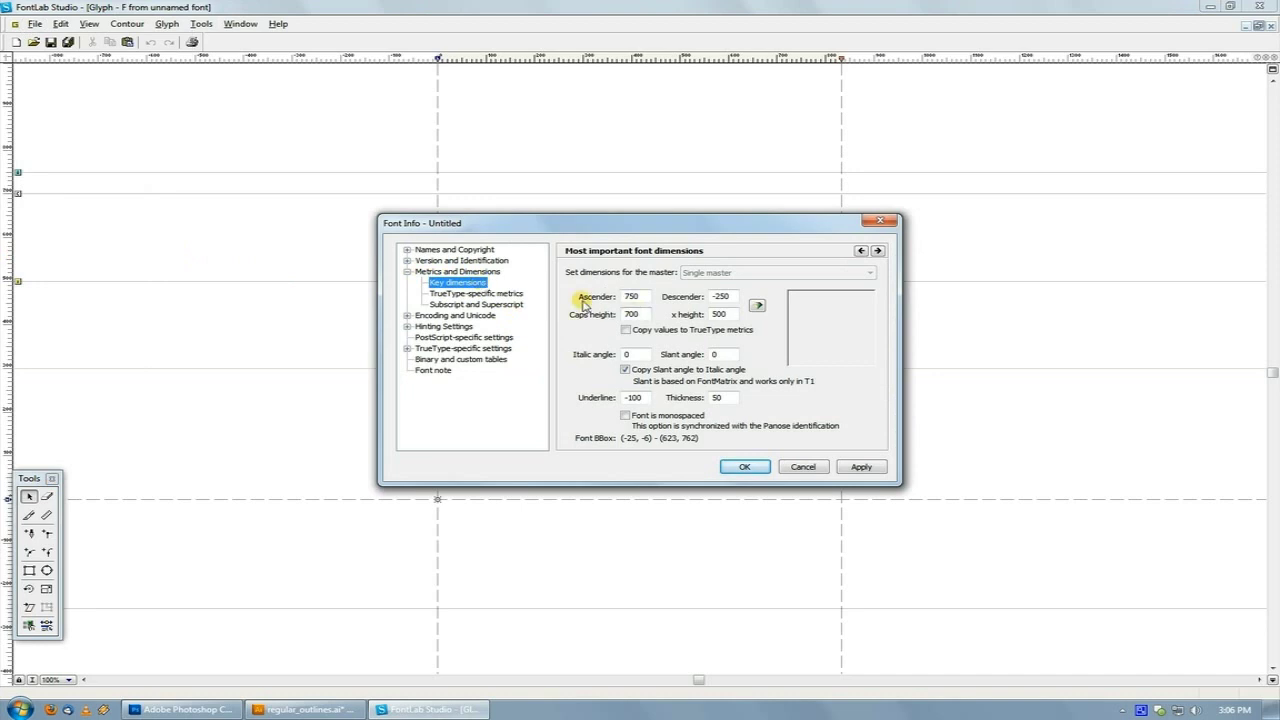
left_click(636, 297)
left_click(632, 315)
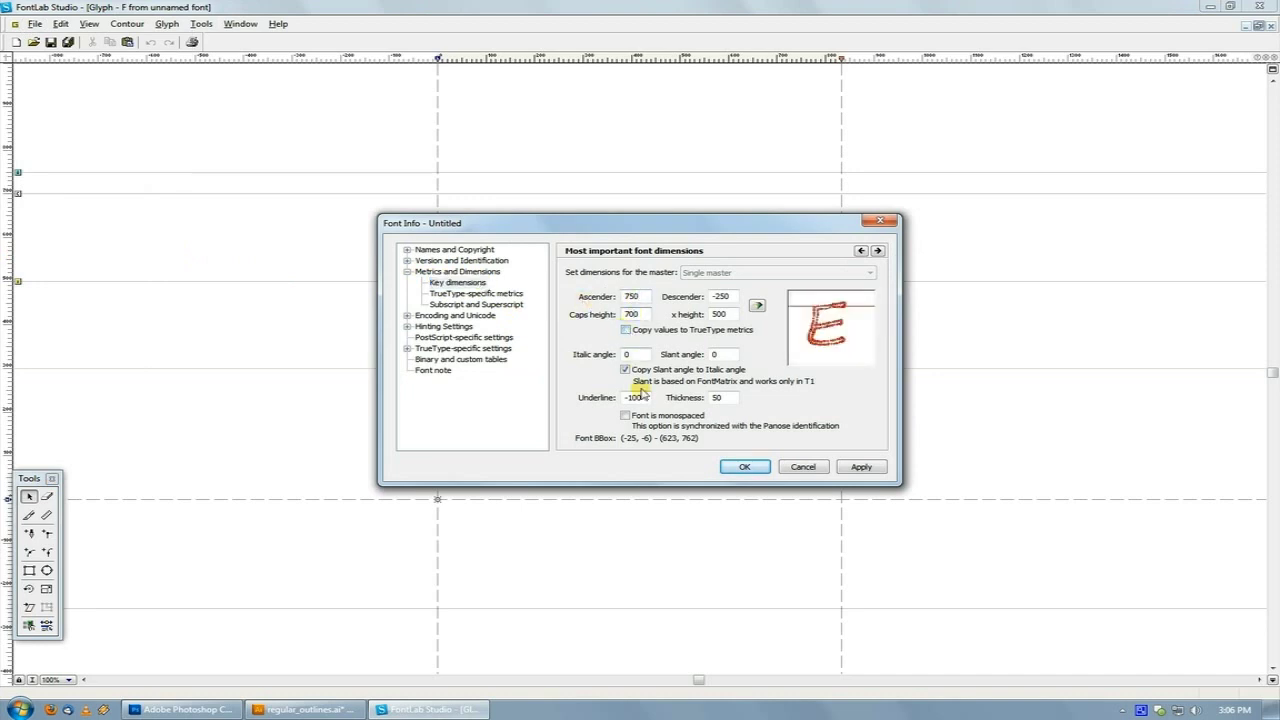
left_click_drag(651, 222, 691, 319)
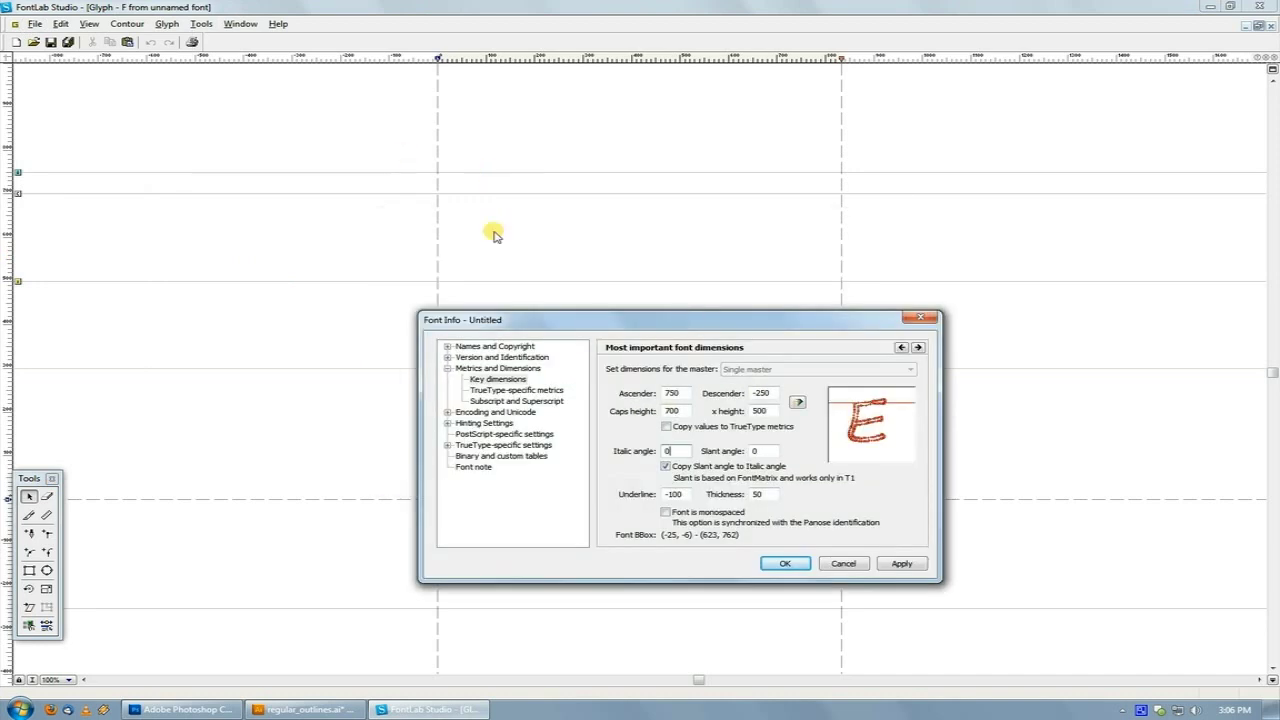
left_click_drag(678, 395, 608, 392)
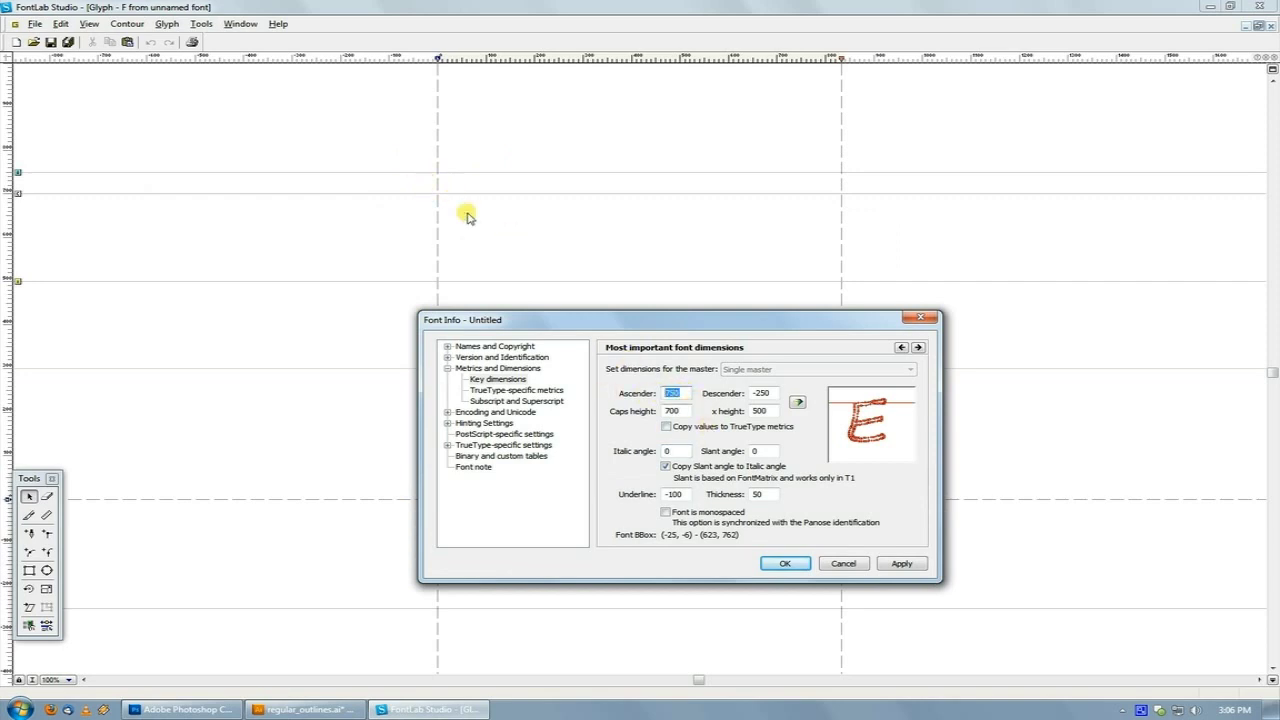
Examine how the E sits against the guides on Illustrator's em-square artboard, and return to FontLab Studio.
left_click(316, 711)
left_click_drag(543, 475, 745, 588)
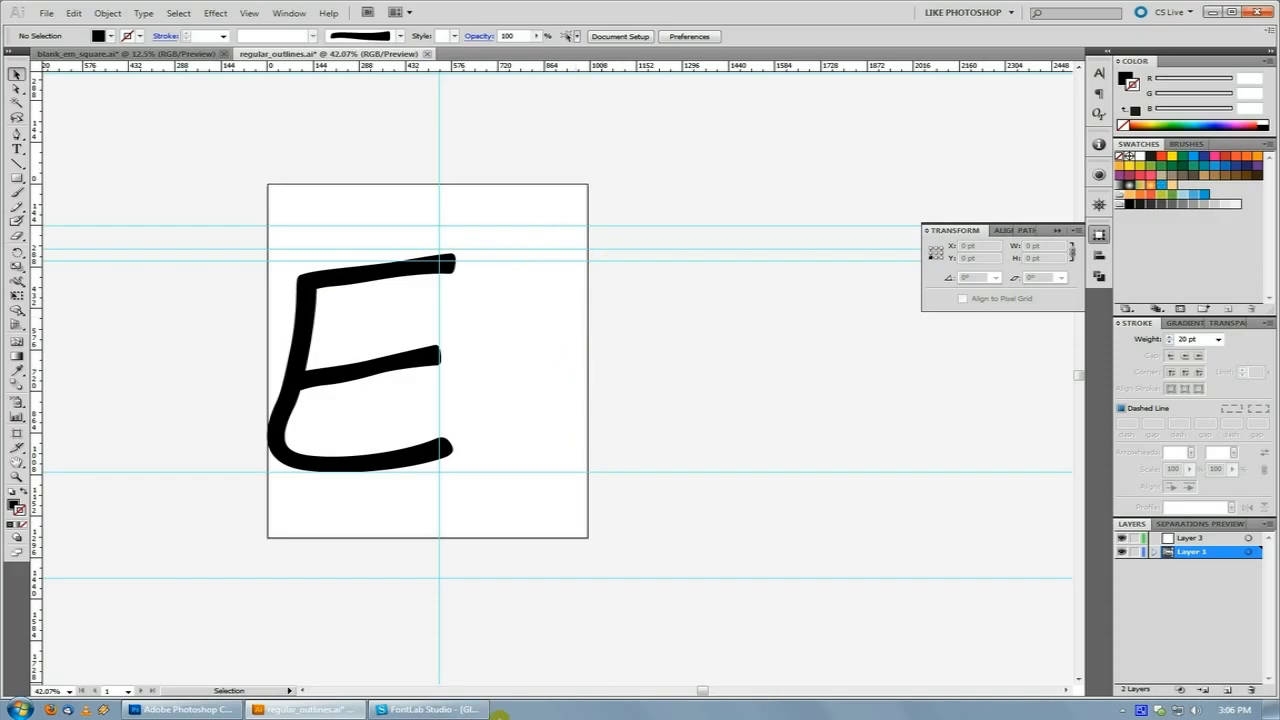
left_click(430, 709)
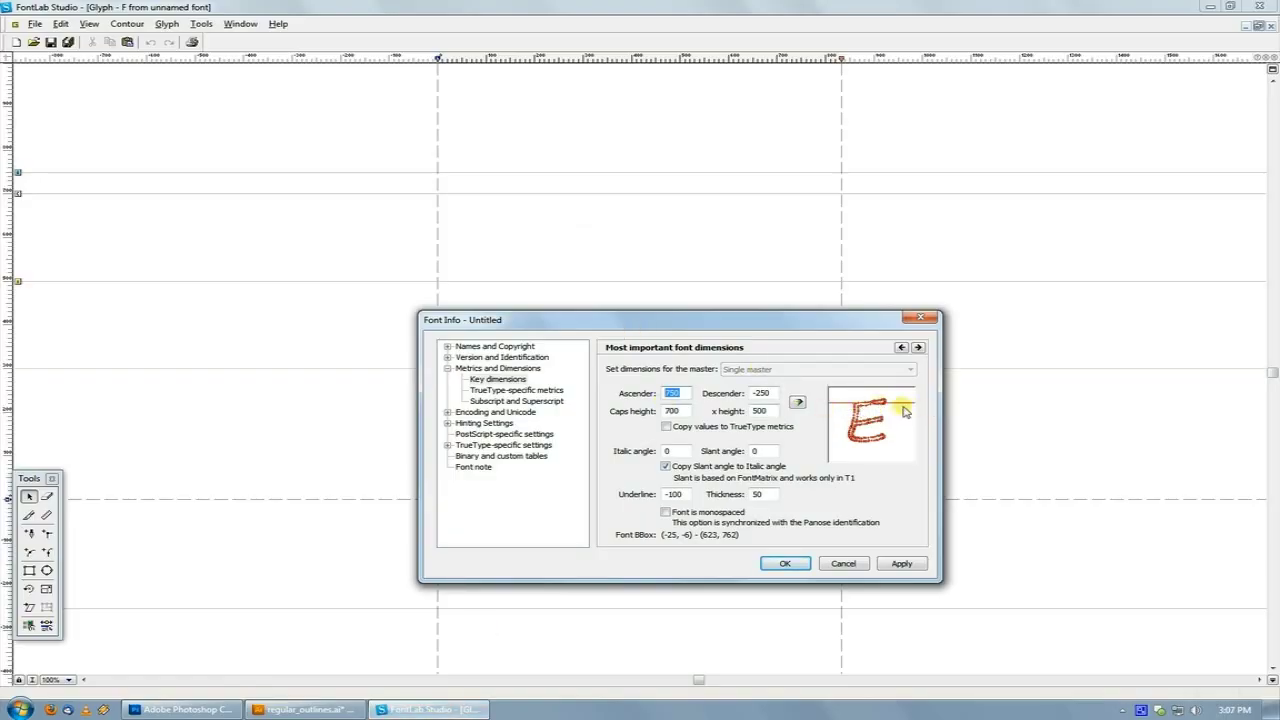
Set the font's ascender to 1200, apply the dimensions and view the moved ascender line in glyph F.
type("1200")
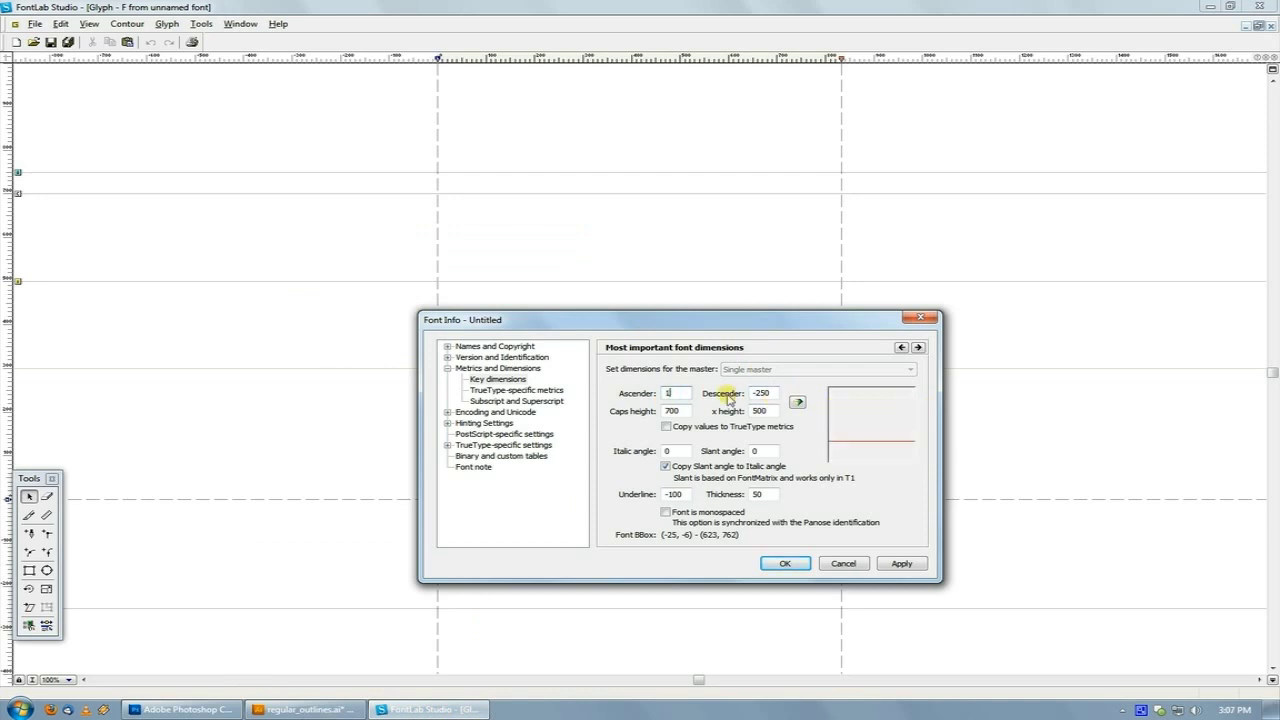
left_click(788, 564)
scroll(633, 318, "down", 1)
left_click_drag(645, 322, 626, 443)
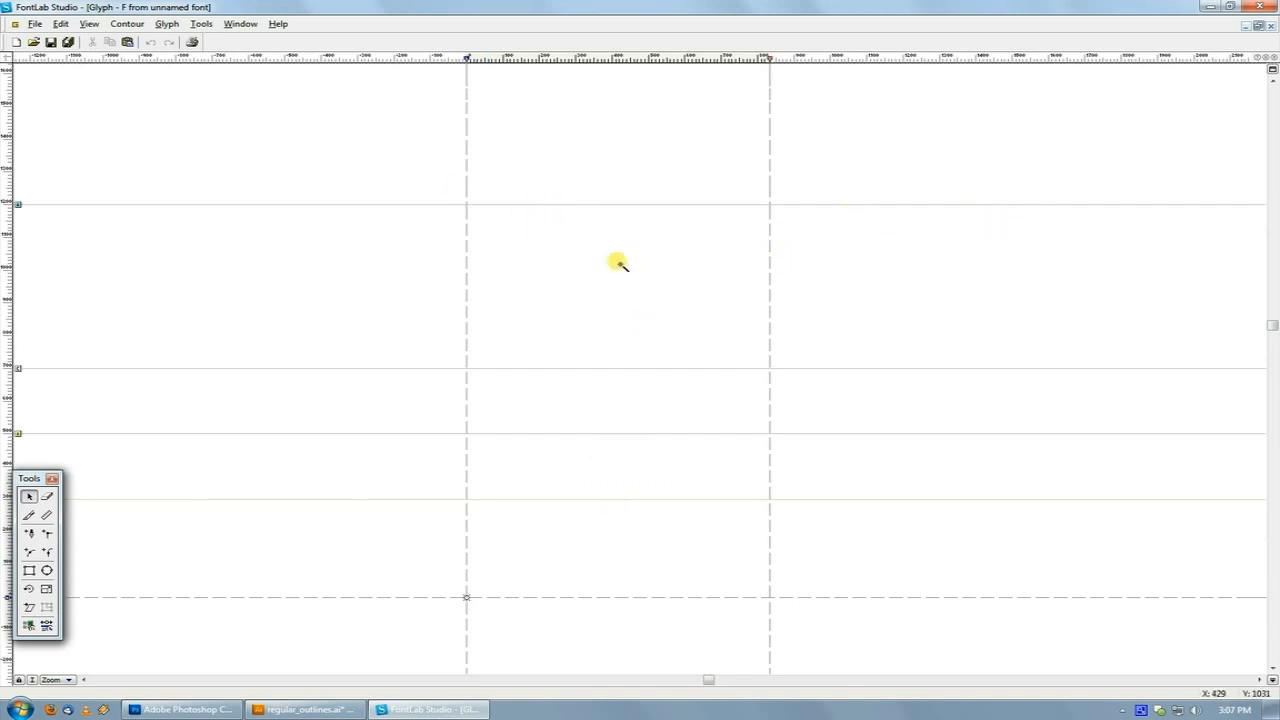
Switch to Illustrator and add an area text frame about 497 by 340 pt with sample text beside the em-square artboard.
left_click(300, 709)
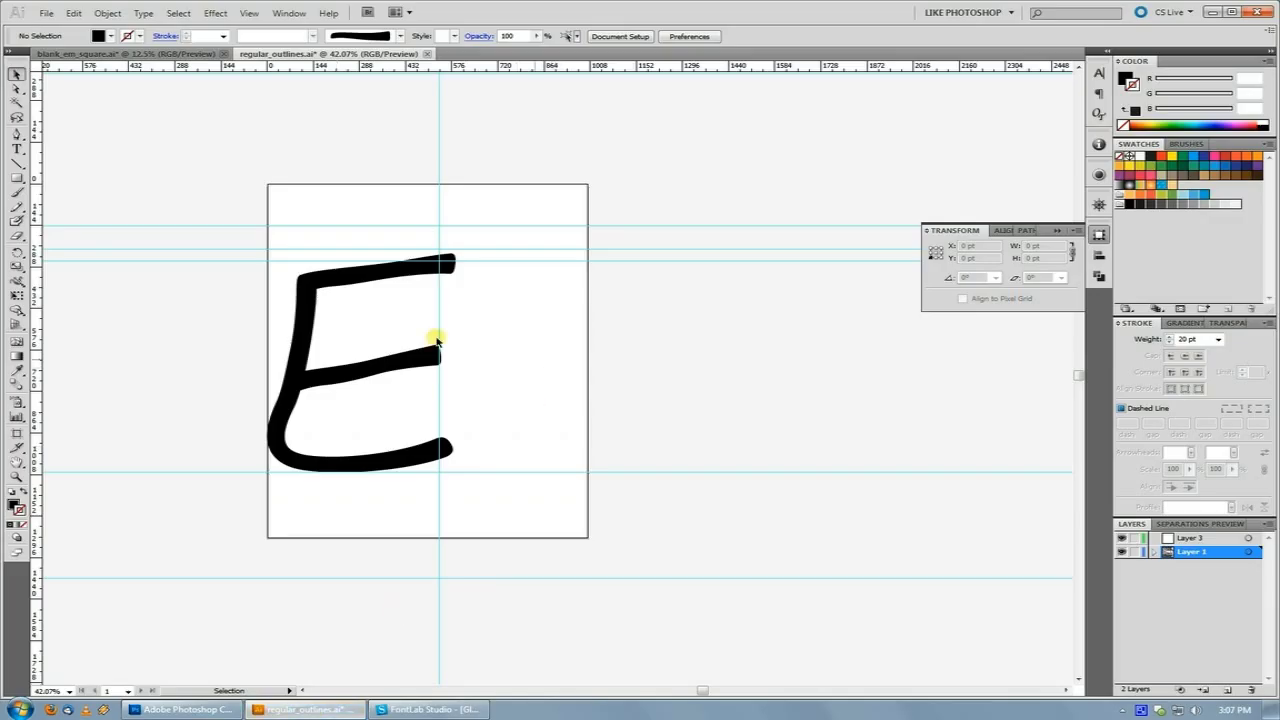
left_click(16, 150)
left_click_drag(606, 284, 758, 376)
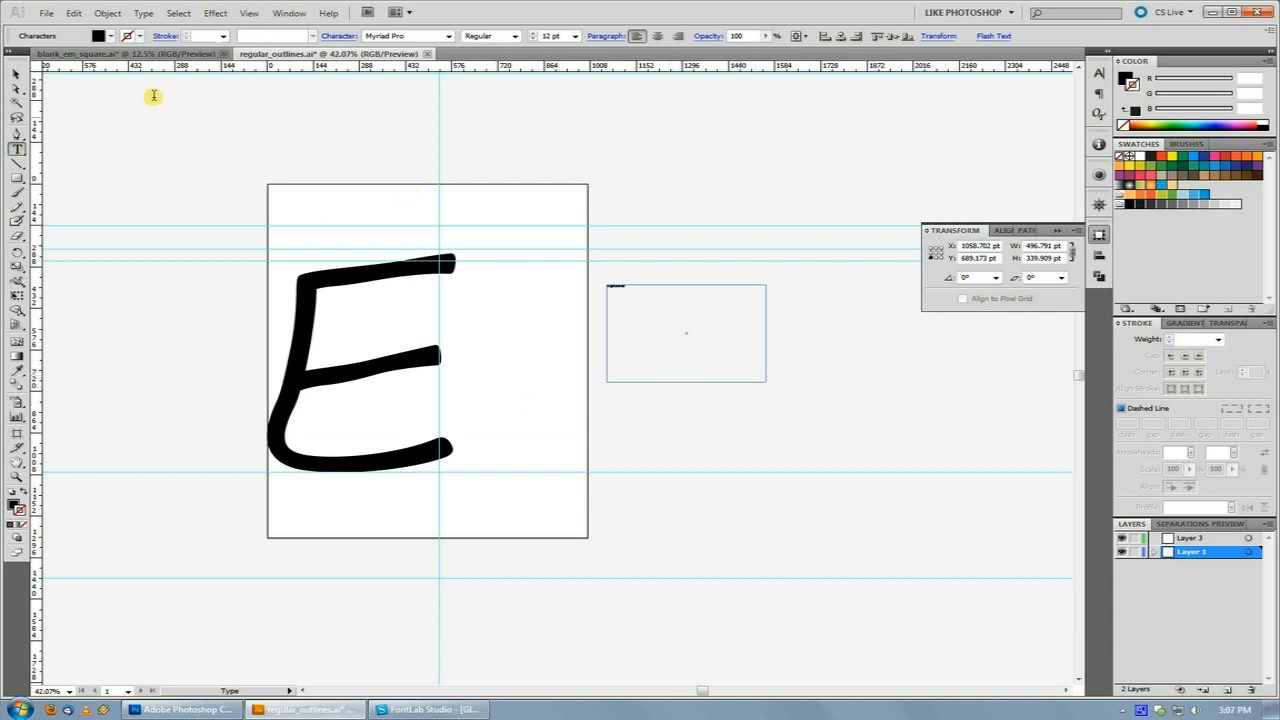
left_click(16, 74)
left_click(619, 291)
left_click(638, 460)
Add the point text "fwefwfwefwef" just above the em-square artboard and select it as an object.
left_click(16, 150)
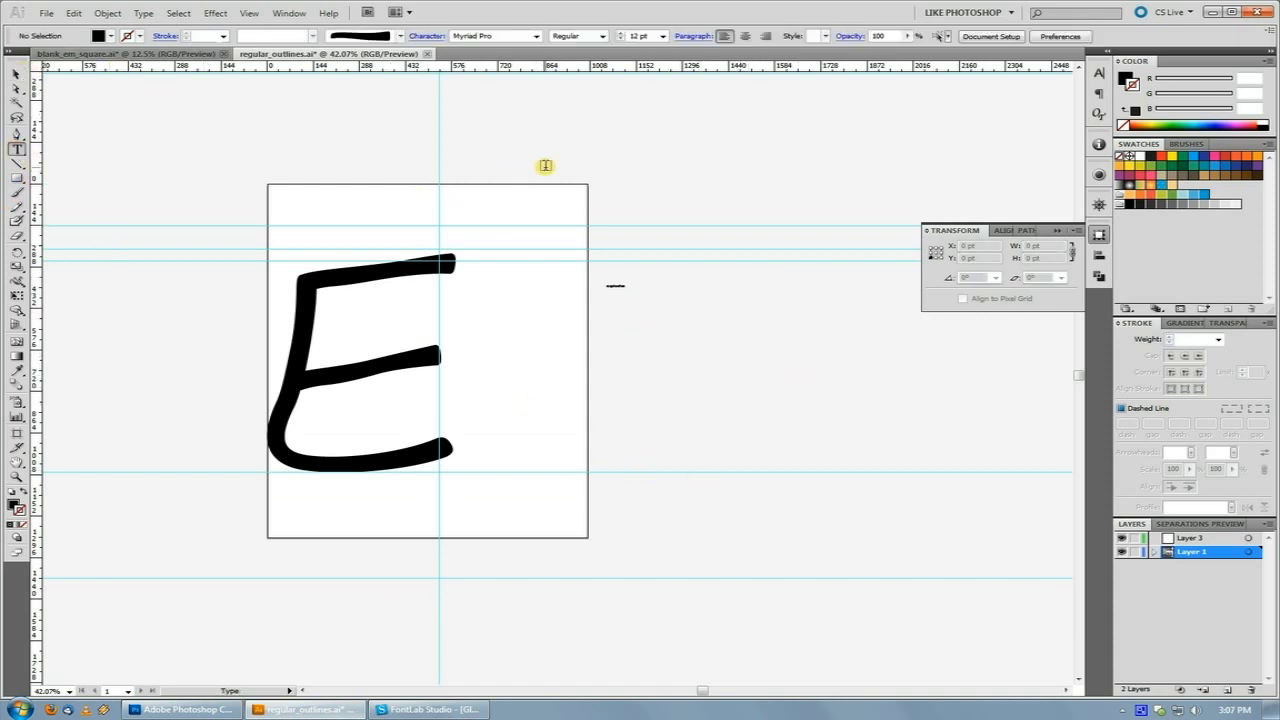
left_click(566, 150)
type("asdfasdf")
left_click(16, 74)
left_click(572, 150)
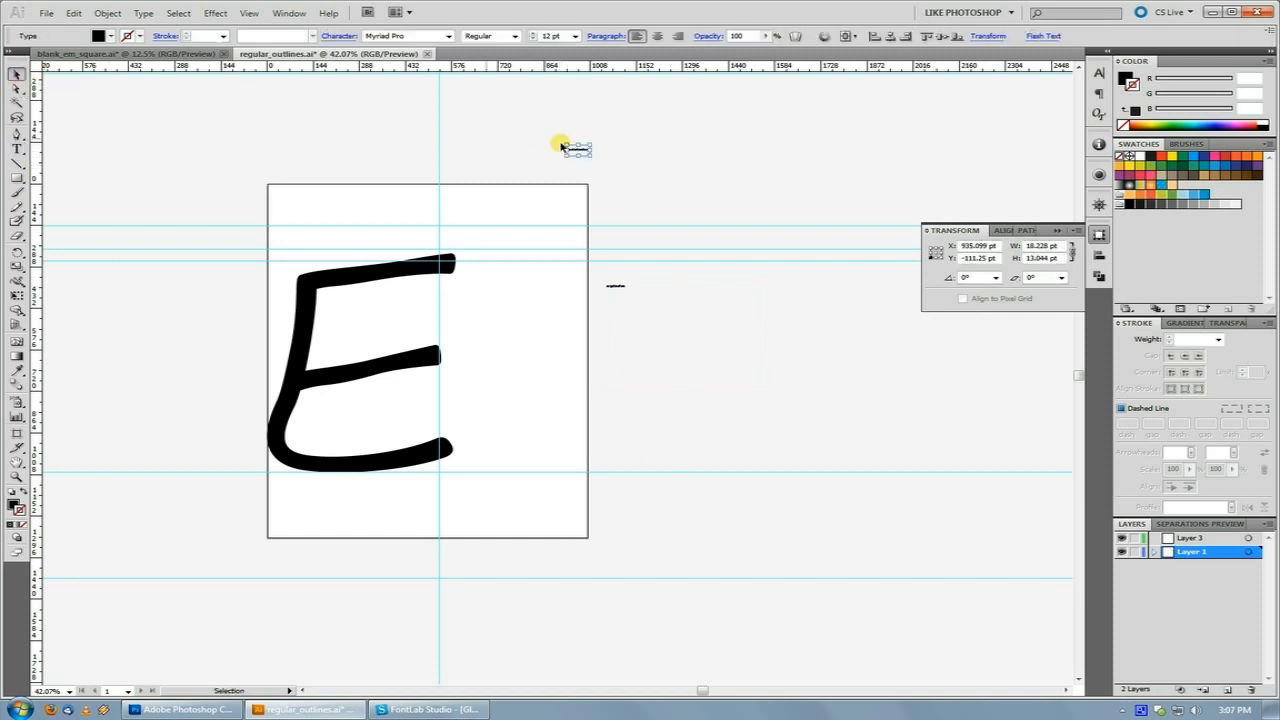
Enlarge the point text to about 224 pt and move it to the open area beyond the artboard's upper right corner.
left_click_drag(592, 156, 1089, 349)
left_click_drag(638, 287, 380, 364)
left_click_drag(508, 297, 573, 197)
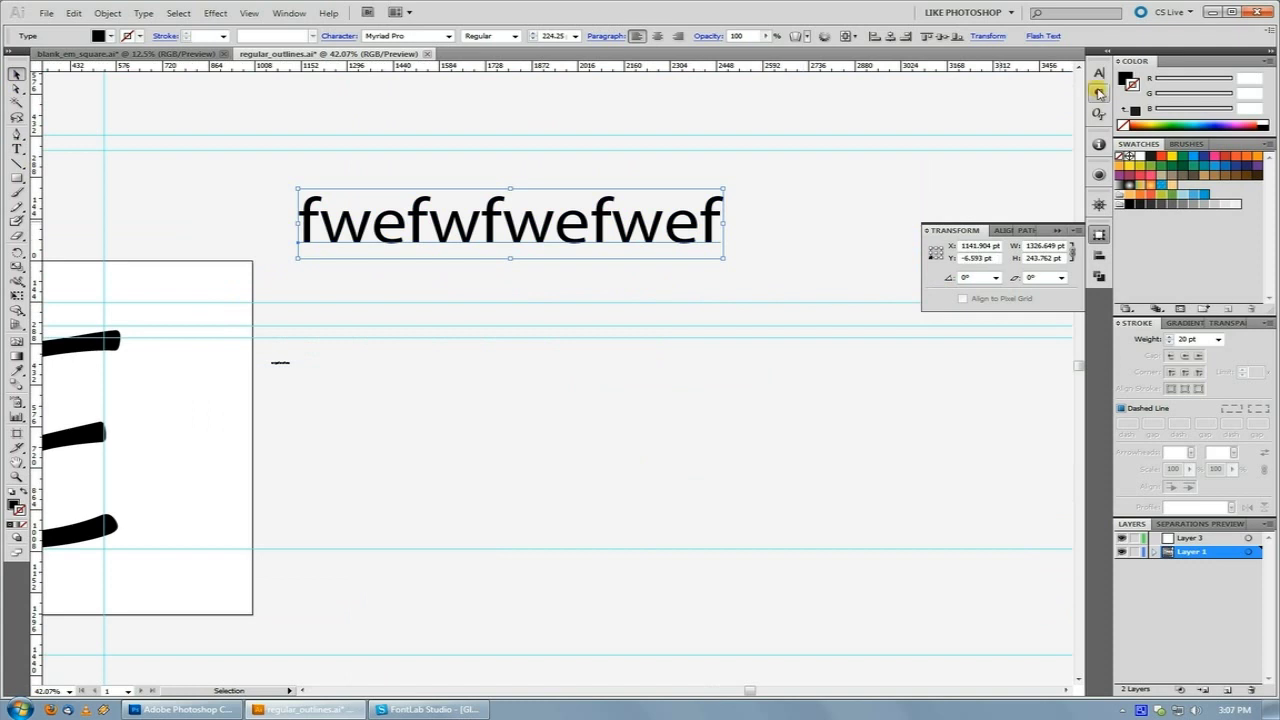
Preview the enlarged sample text in successive fonts, from Myriad Web Pro through Orator Std to PF Tempesta Seven Condensed.
left_click(1099, 73)
left_click(971, 87)
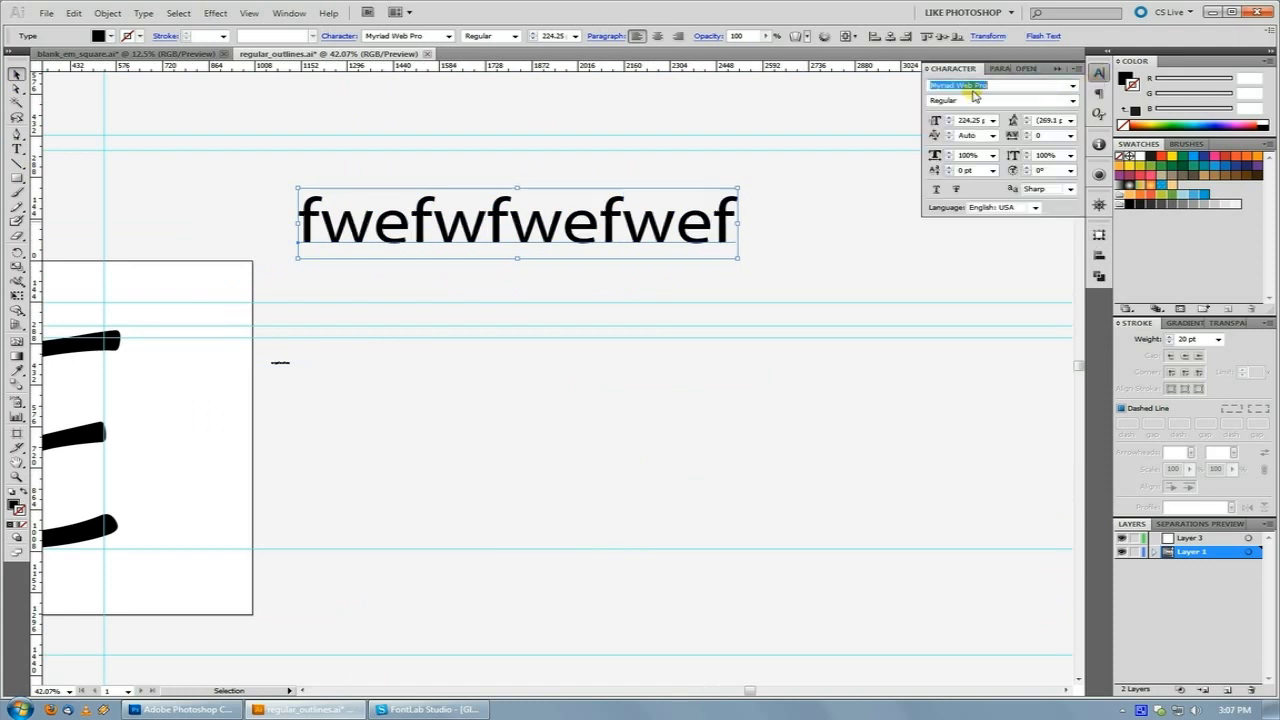
key("Down")
key("Down")
key("Down")
key("Down")
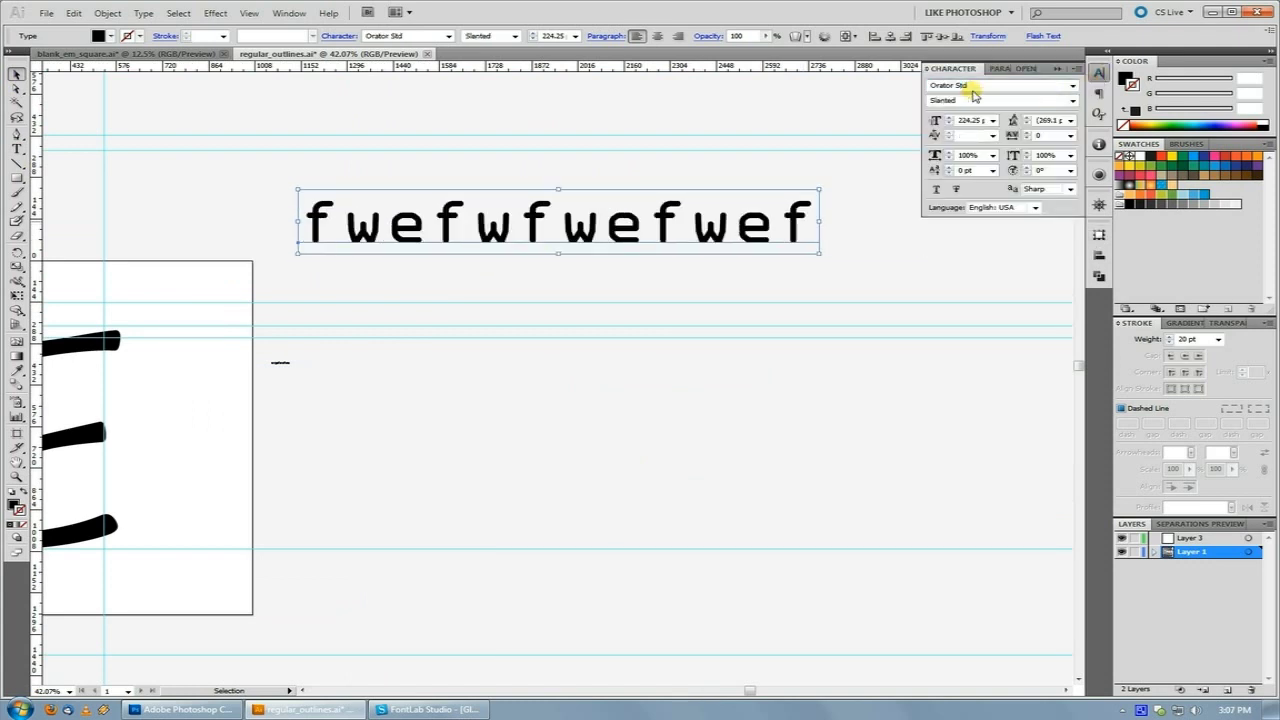
key("Down")
key("Down")
key("Down")
key("Down")
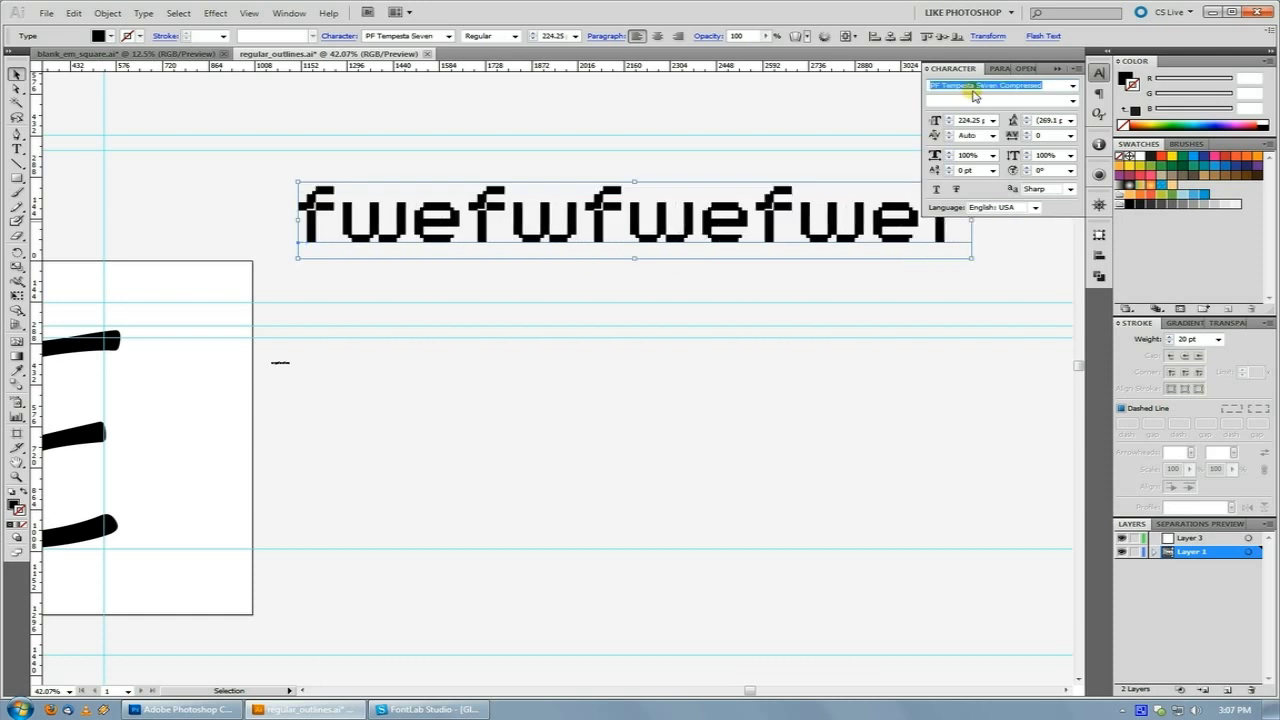
key("Down")
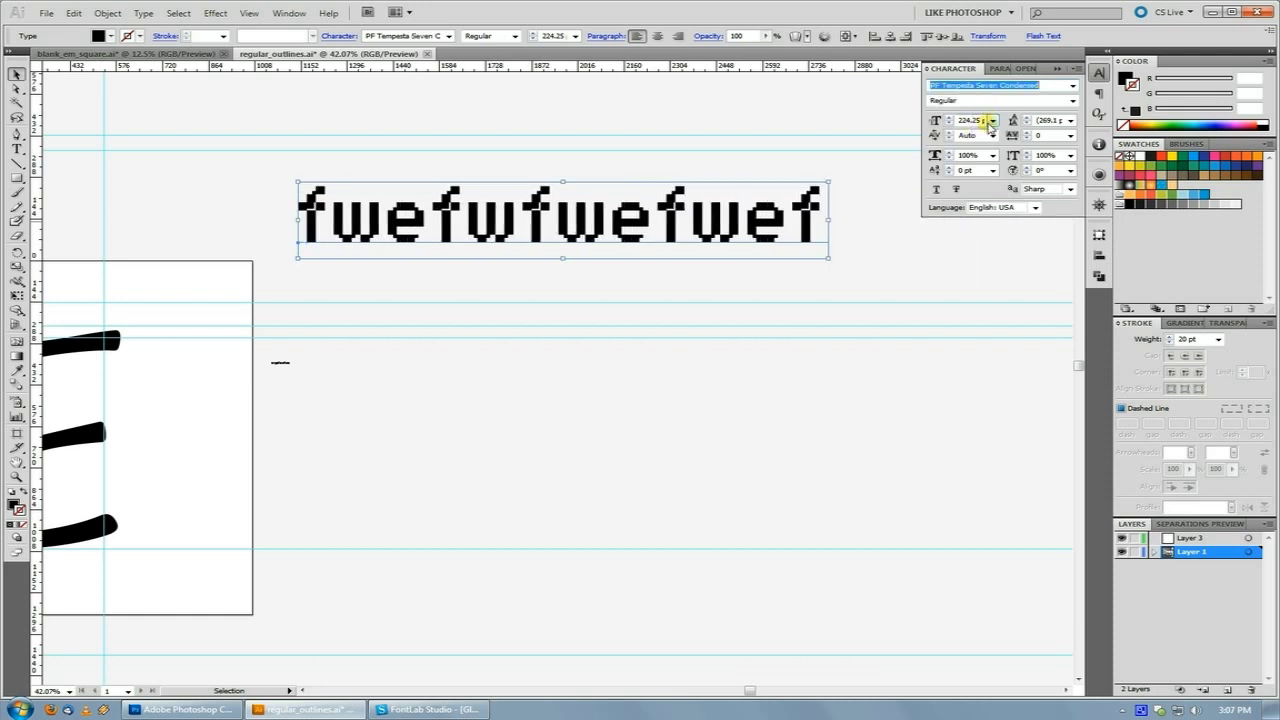
left_click(992, 120)
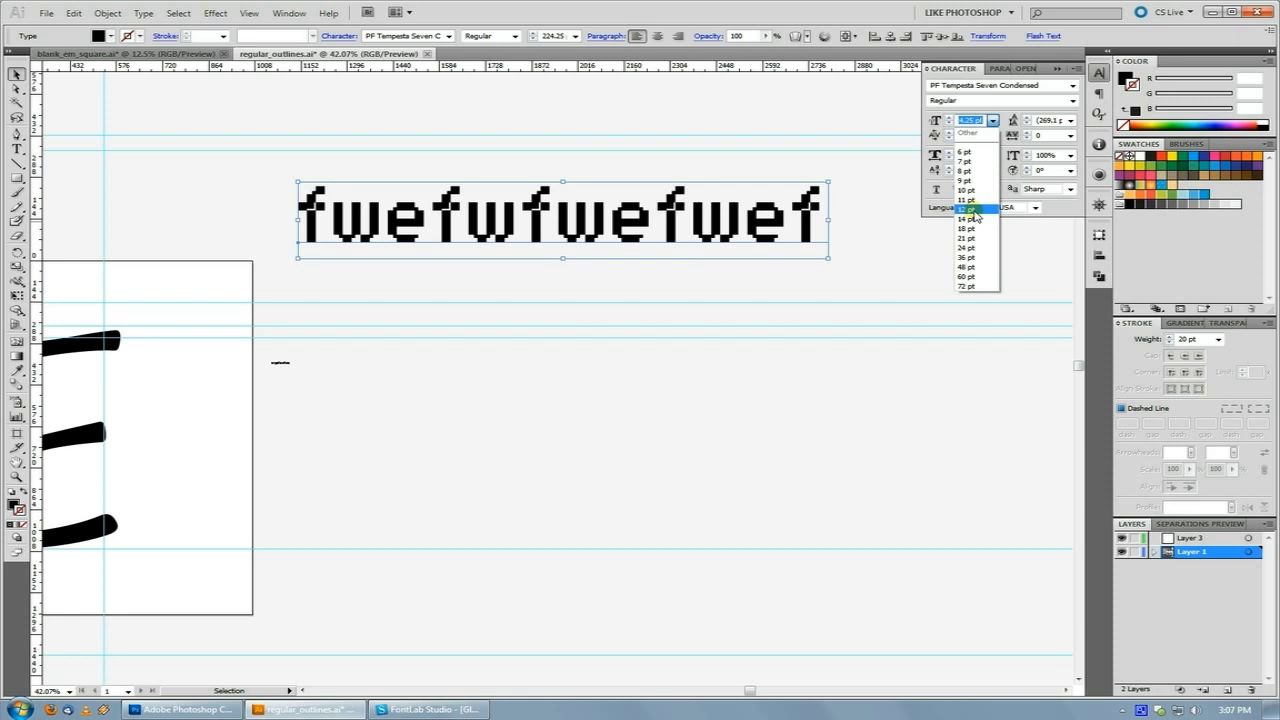
left_click(862, 325)
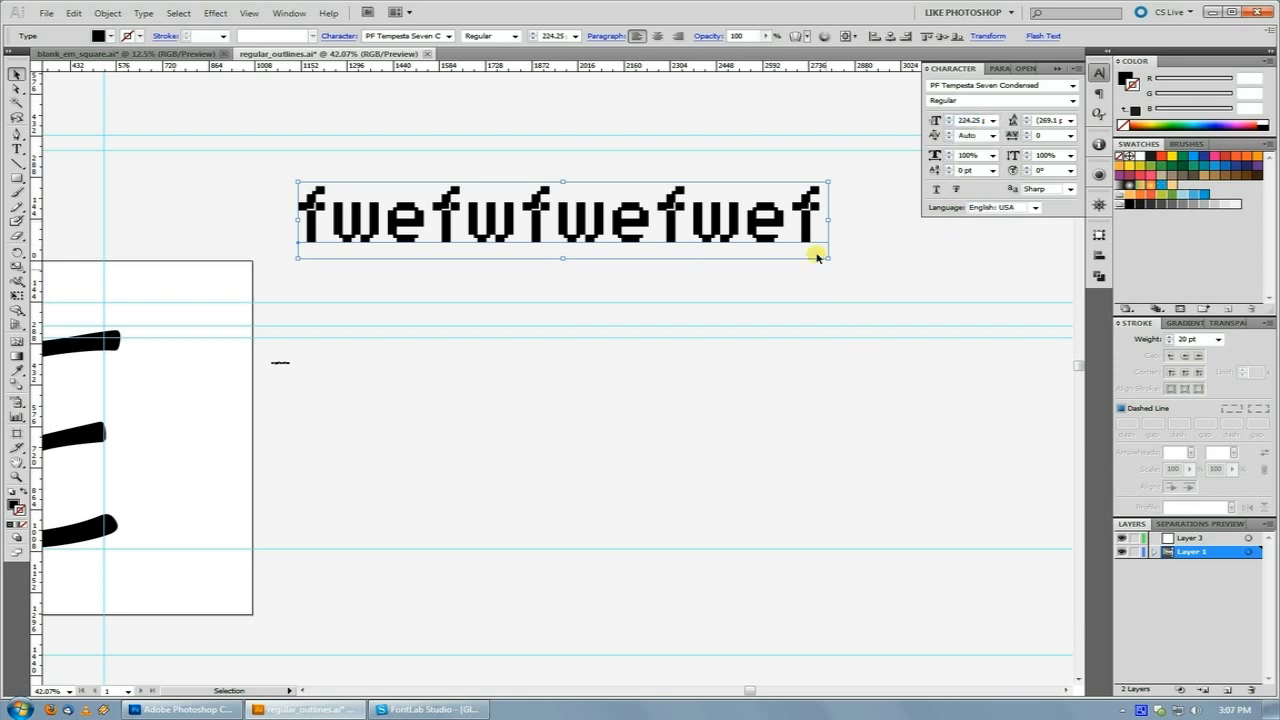
Continue cycling the sample text through the font list, including Plantagenet Cherokee, Poplar Std Black, Capture it Regular and BrowalliaUPC, to compare their vertical positions.
left_click(984, 88)
key("Down")
key("Down")
key("Up")
key("Up")
key("Down")
key("Down")
key("Up")
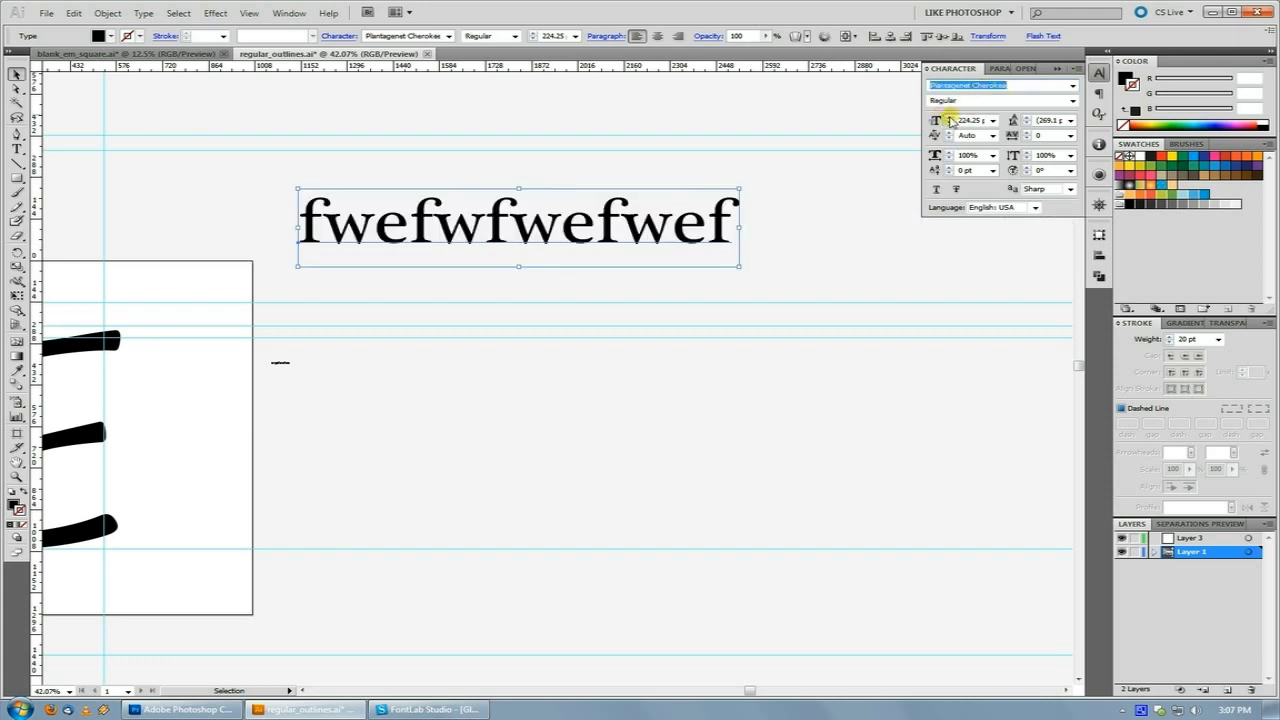
key("Down")
key("Down")
key("Down")
key("Down")
key("Down")
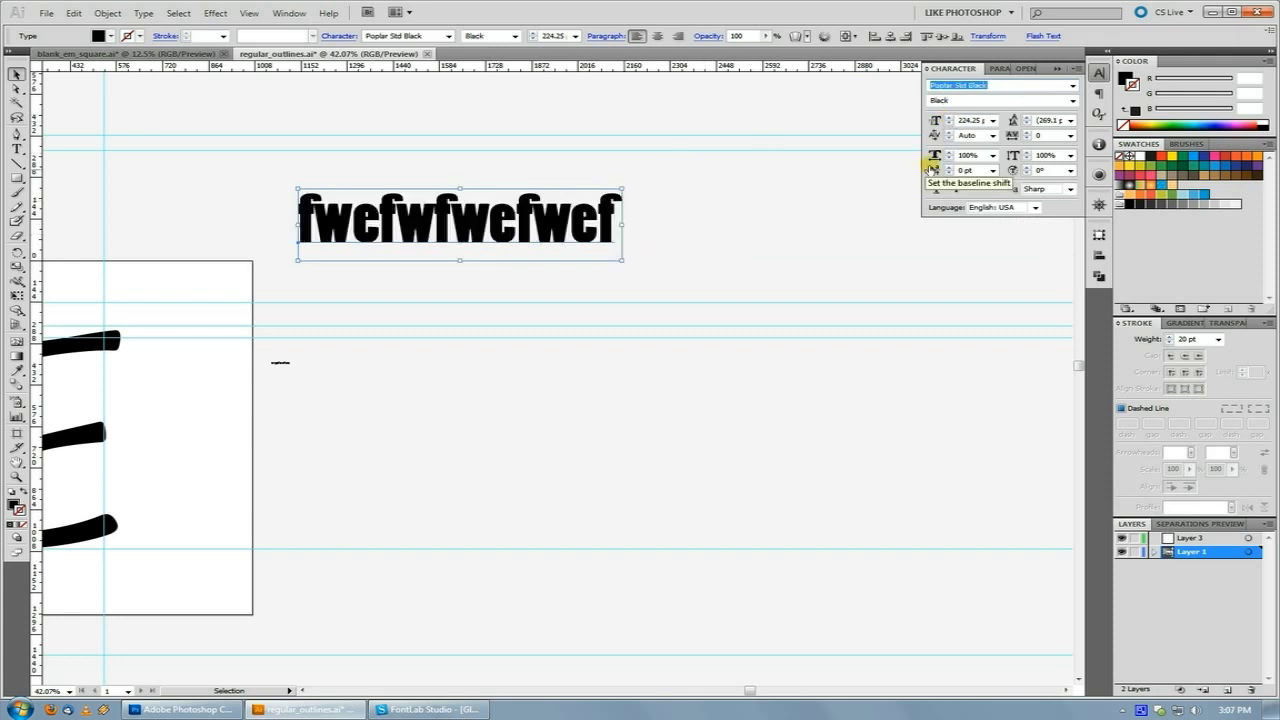
key("Down")
key("Down")
key("Down")
key("Down")
key("Down")
key("Down")
key("Down")
key("Down")
key("Down")
key("Down")
key("Down")
key("Down")
key("Down")
key("Down")
key("Down")
key("Down")
key("Down")
key("Down")
key("Down")
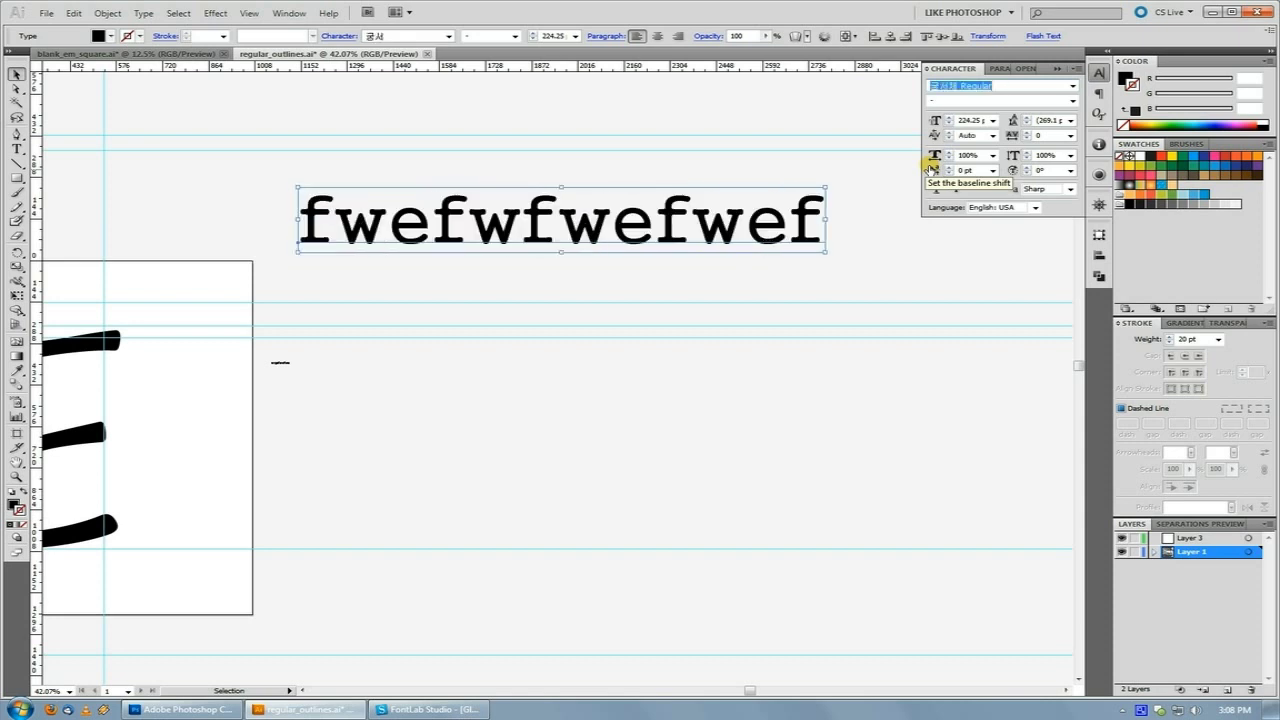
key("Down")
key("Down")
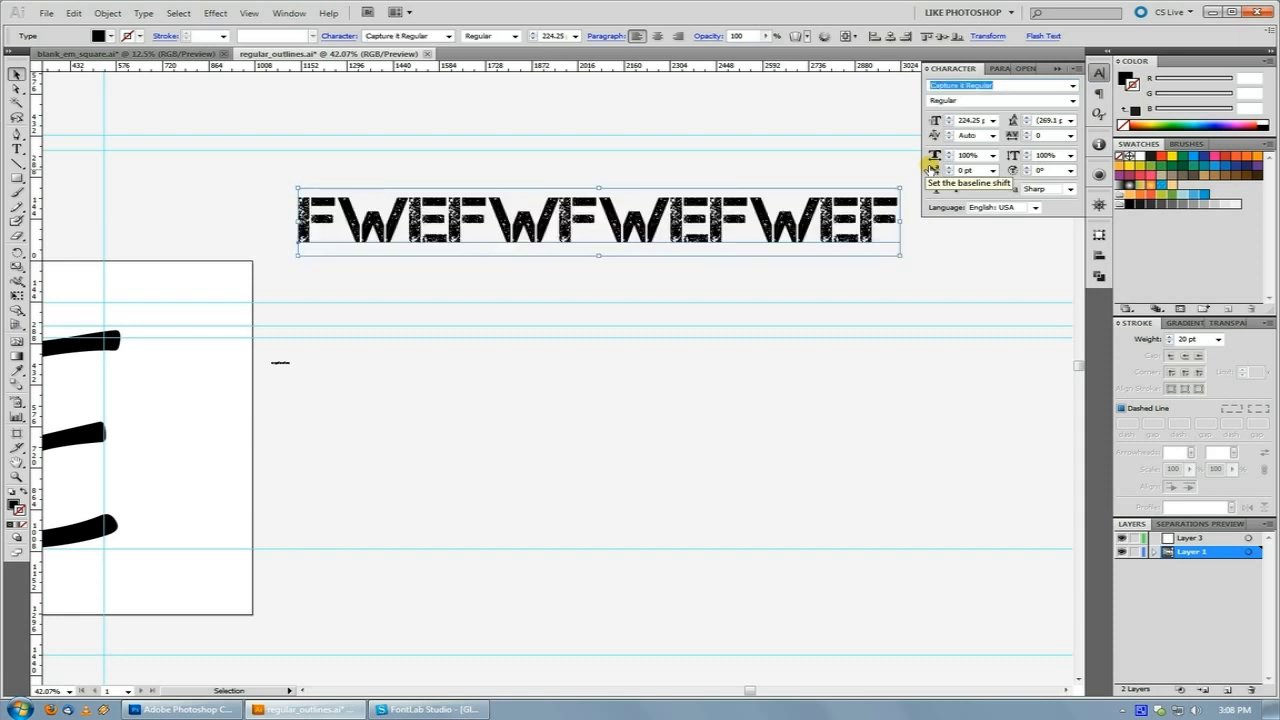
key("Down")
key("Down")
key("Down")
key("Down")
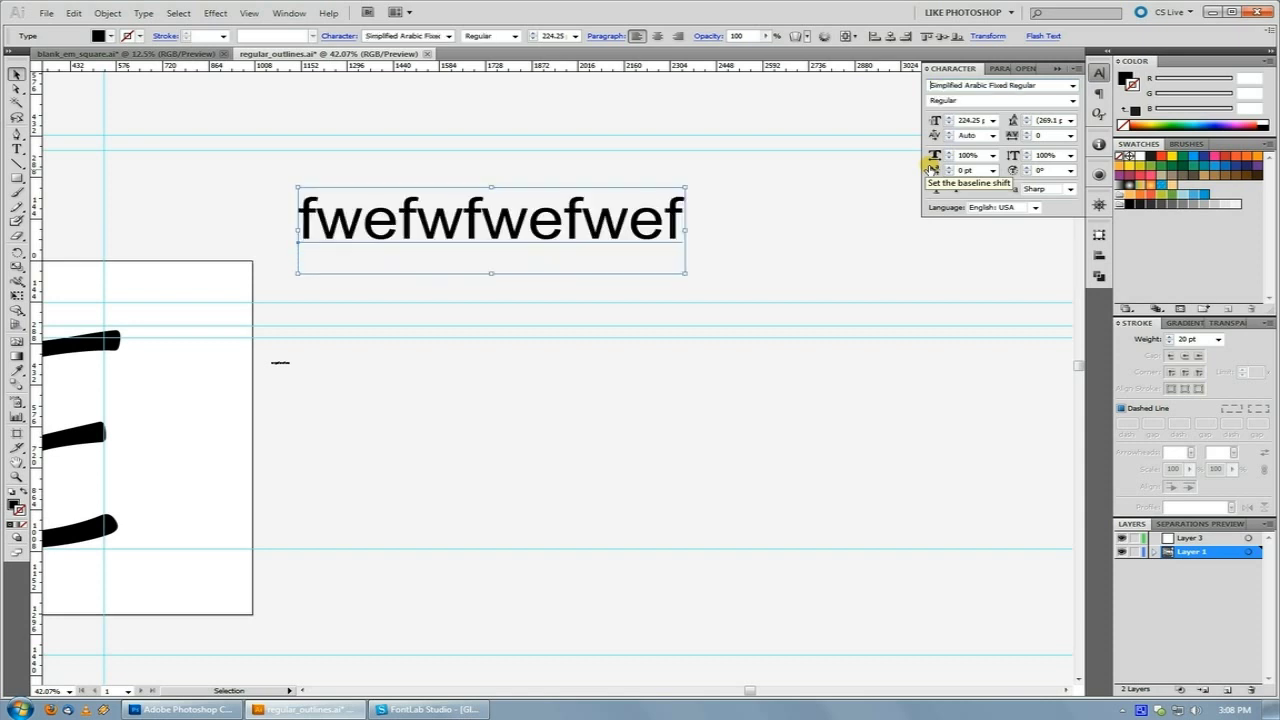
key("Down")
key("Down")
key("Down")
key("Down")
key("Down")
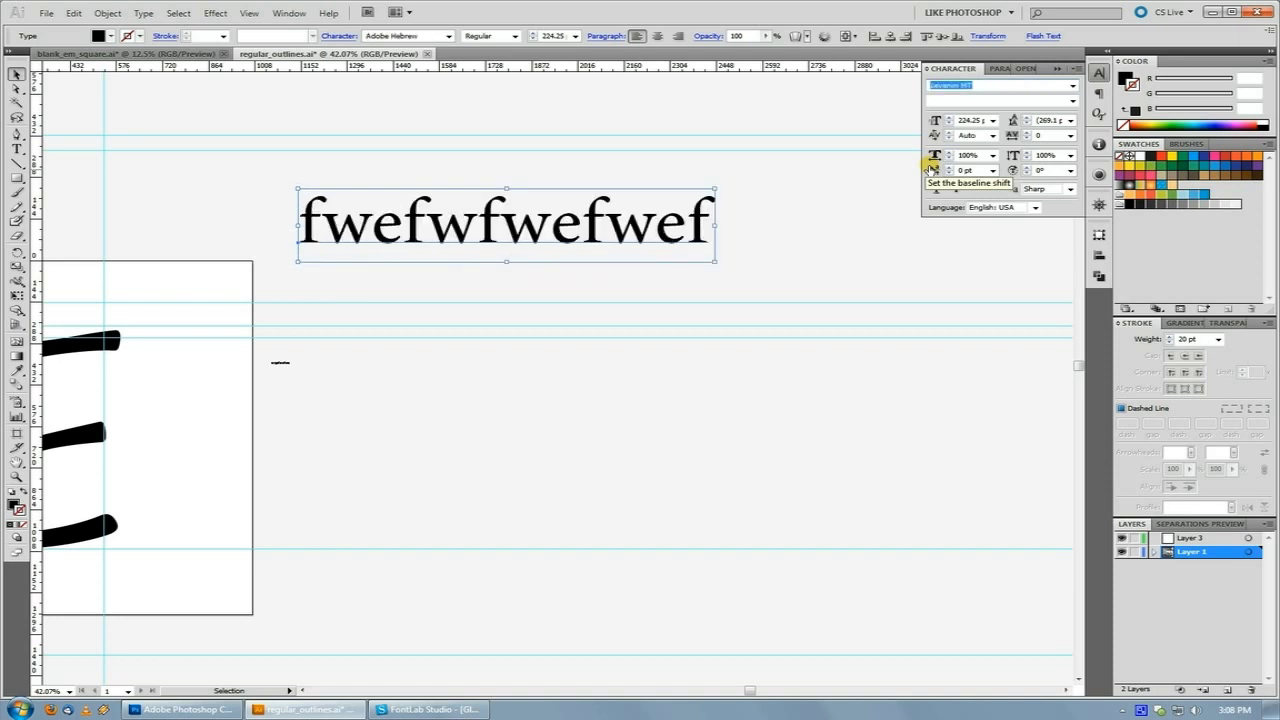
key("Down")
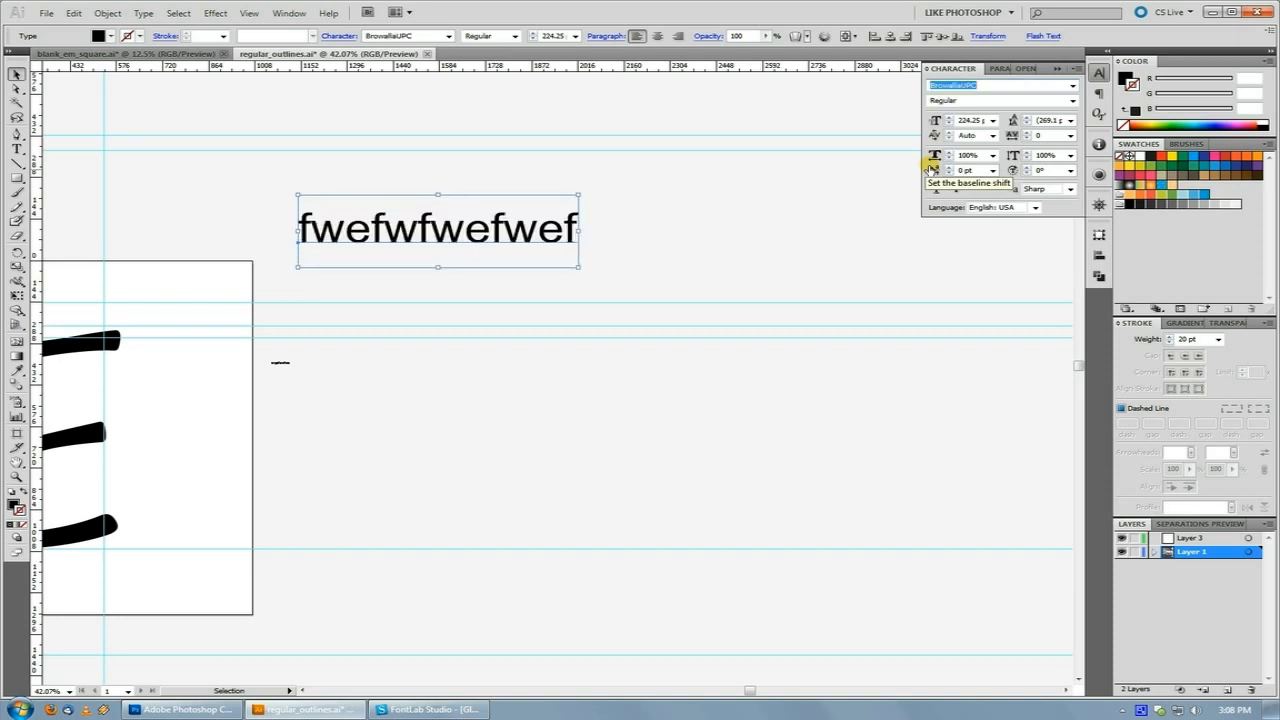
key("Down")
key("Down")
Step back and forth through neighbouring fonts such as Narkisim and Angsana New, ending the sample text on Miriam Fixed Regular.
key("Up")
key("Up")
key("Up")
key("Up")
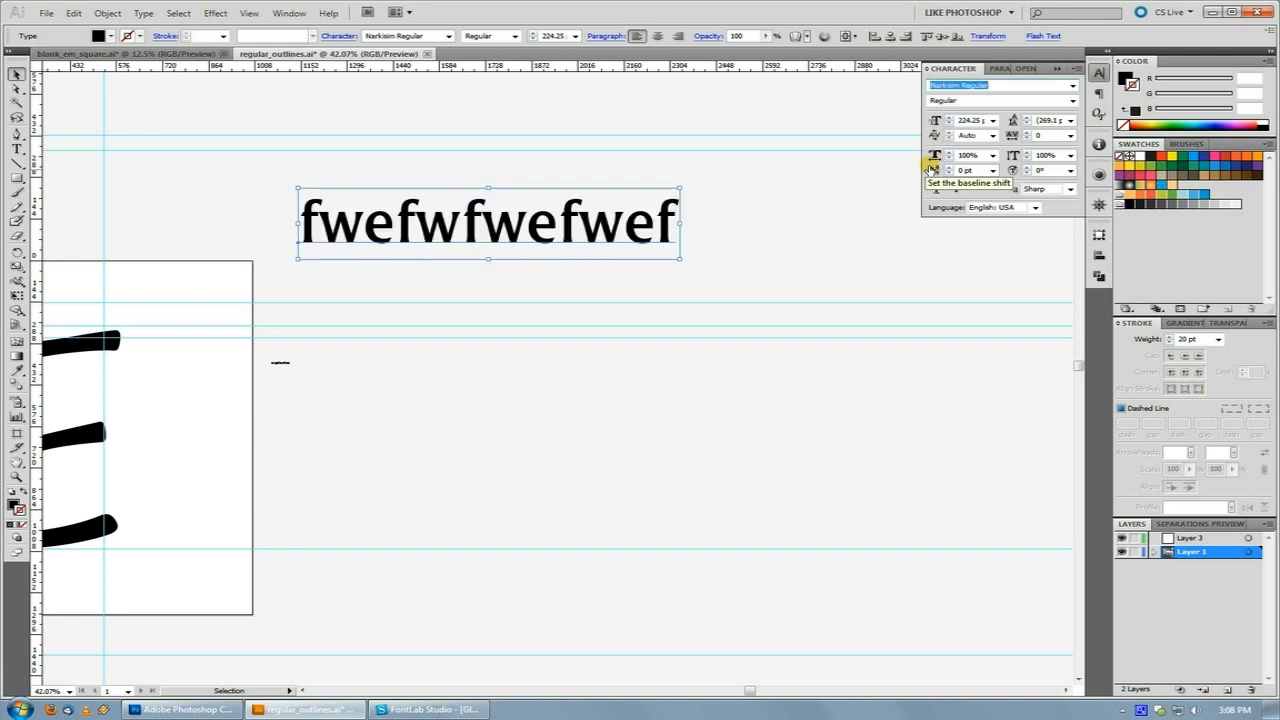
key("Up")
key("Down")
key("Down")
key("Up")
key("Up")
key("Down")
key("Up")
key("Down")
key("Down")
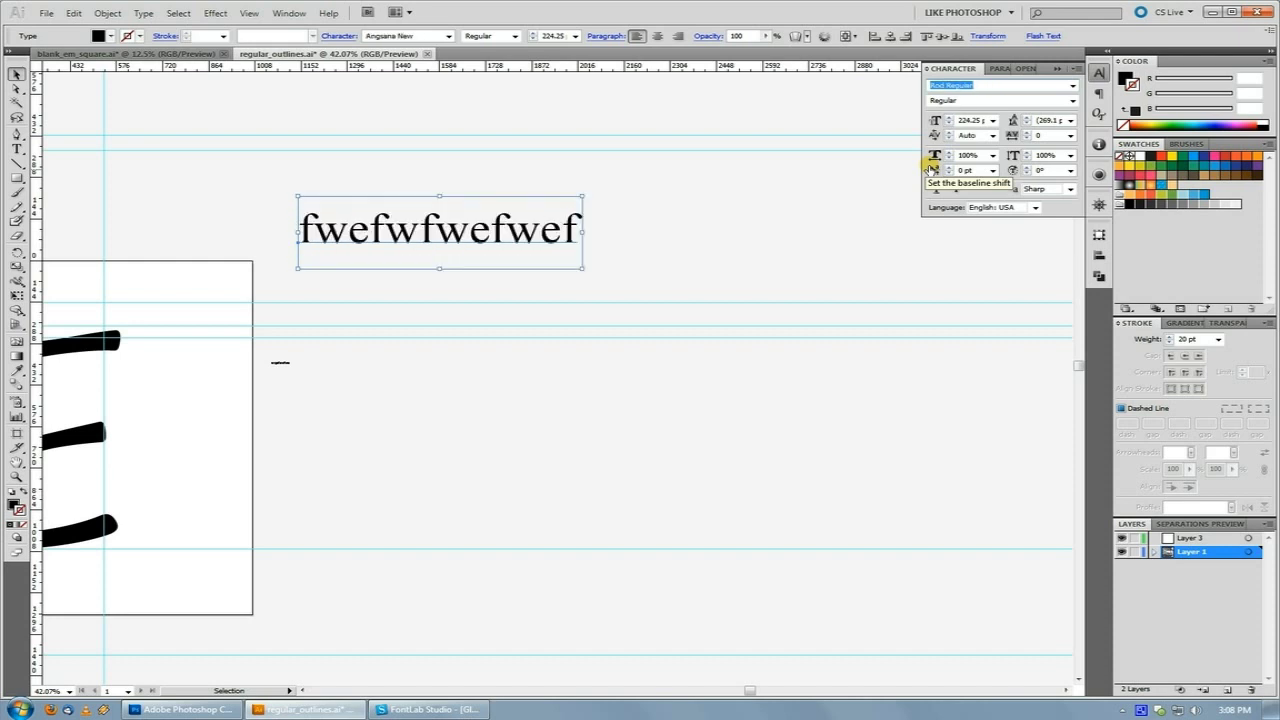
key("Up")
key("Up")
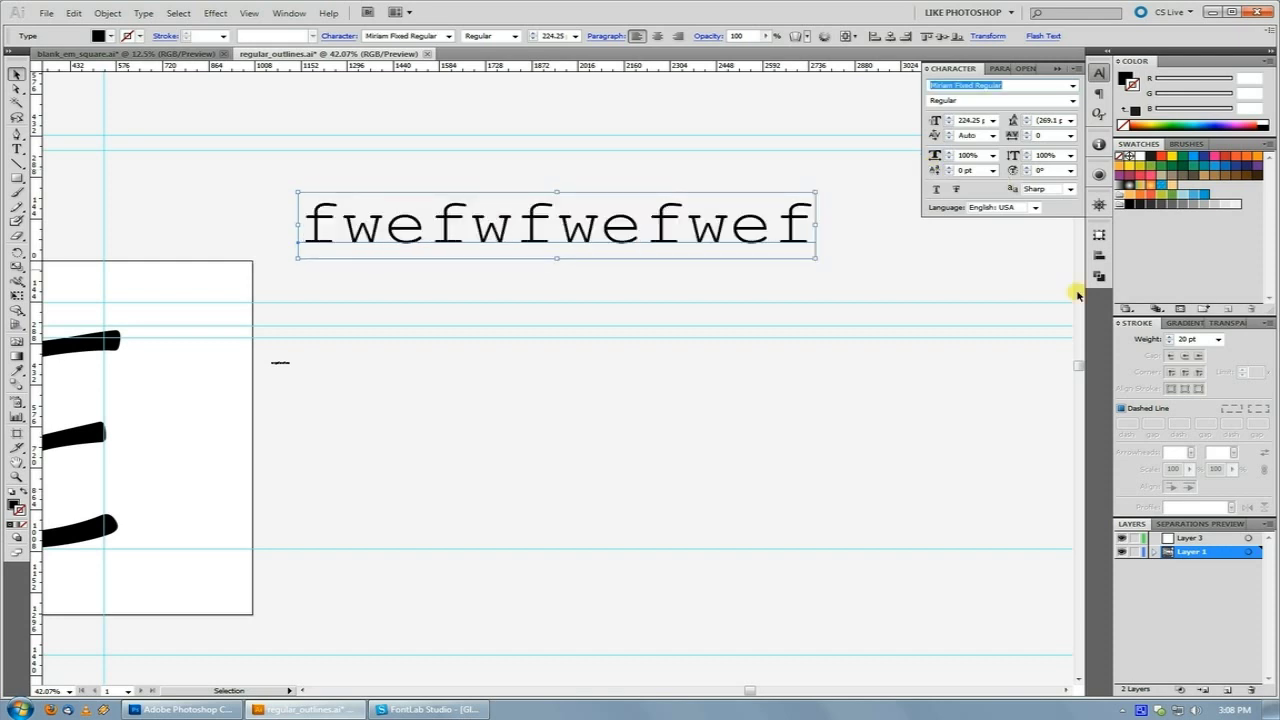
Delete the enlarged sample text and the small leftover text beside the em-square artboard.
left_click_drag(914, 291, 709, 217)
key("Delete")
left_click_drag(430, 388, 655, 304)
left_click_drag(434, 239, 629, 364)
key("Delete")
Scale the letter E up to about 596 by 769 pt and nudge it to X -10 pt, Y 1011 pt, slightly past the artboard's edge and baseline.
key("z")
left_click(507, 335, "alt")
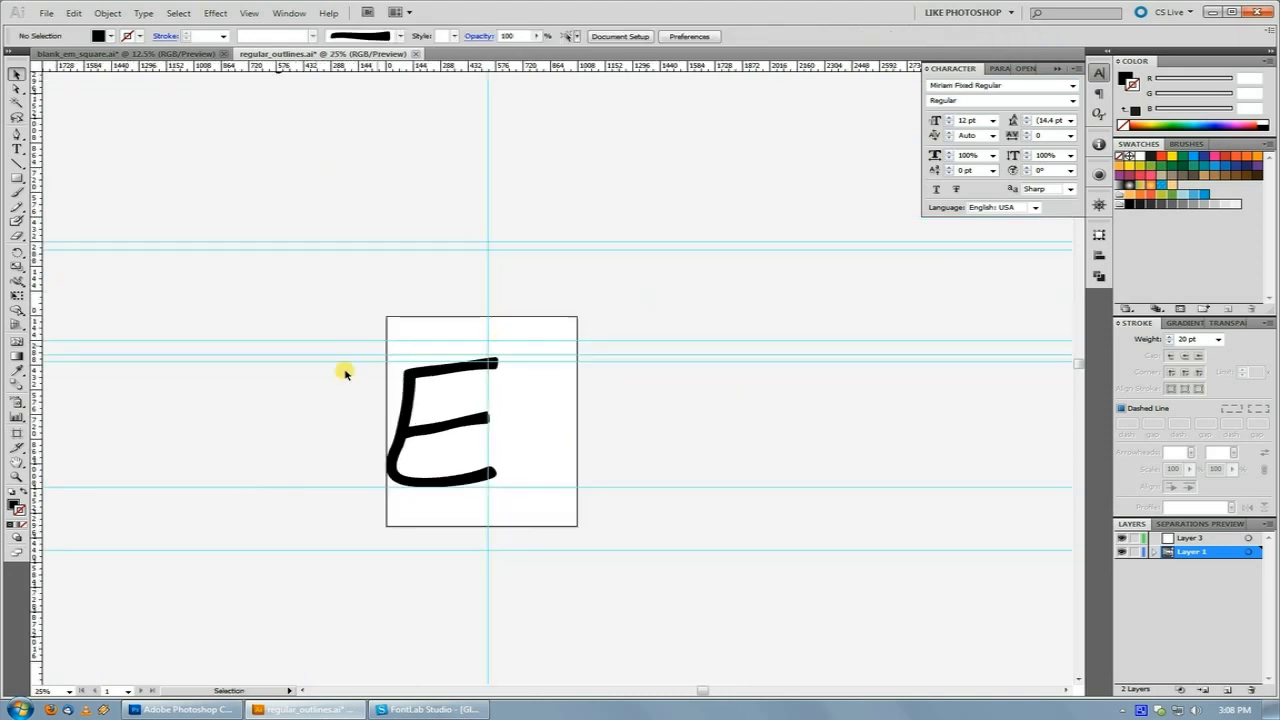
key("v")
key("ctrl+space")
left_click_drag(339, 297, 617, 539)
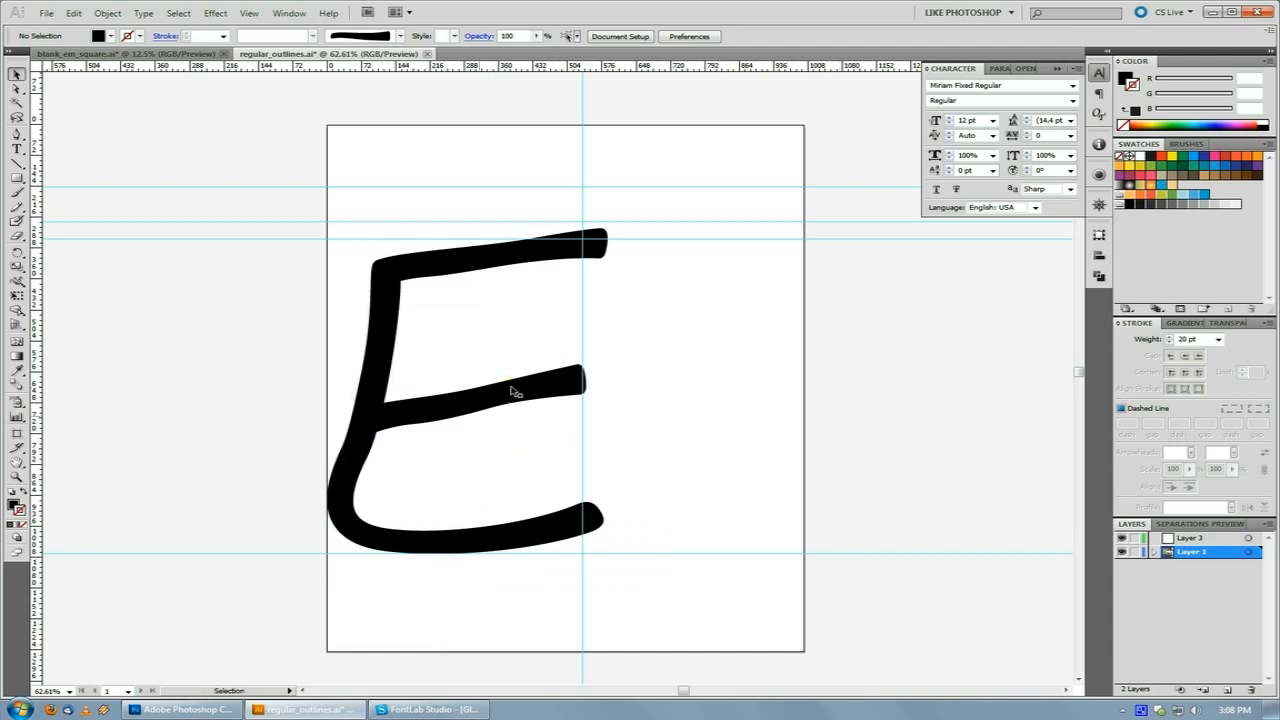
left_click(460, 403)
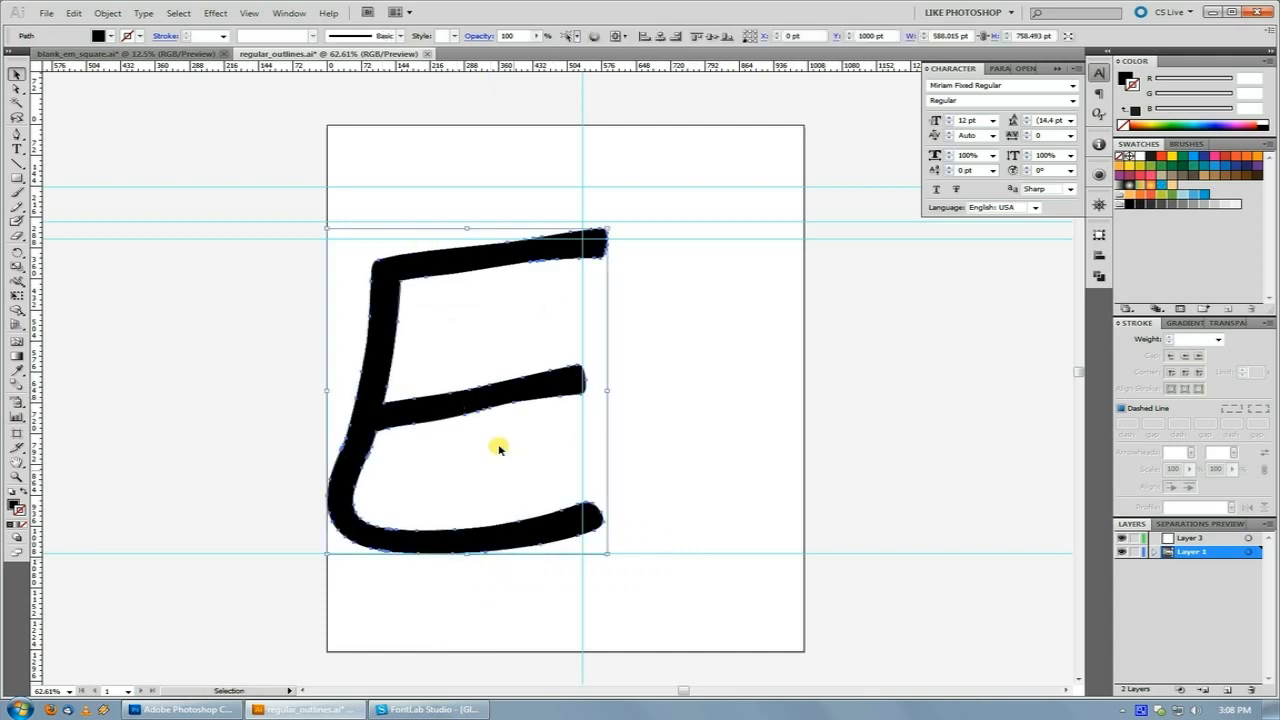
left_click(691, 463)
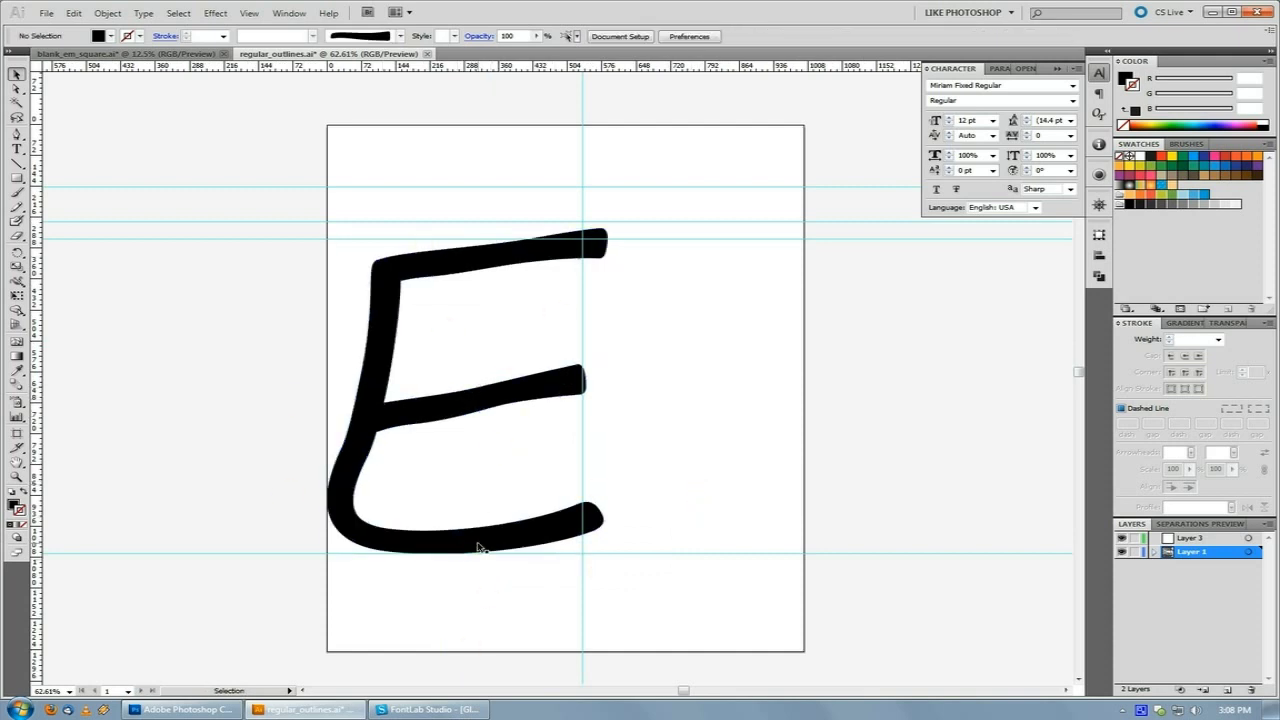
left_click(404, 273)
mouse_move(612, 228)
left_mouse_down()
mouse_move(596, 222)
mouse_move(612, 214)
left_mouse_up()
key("Down")
key("Down")
key("Down")
key("shift+Down")
key("Down")
key("shift+Left")
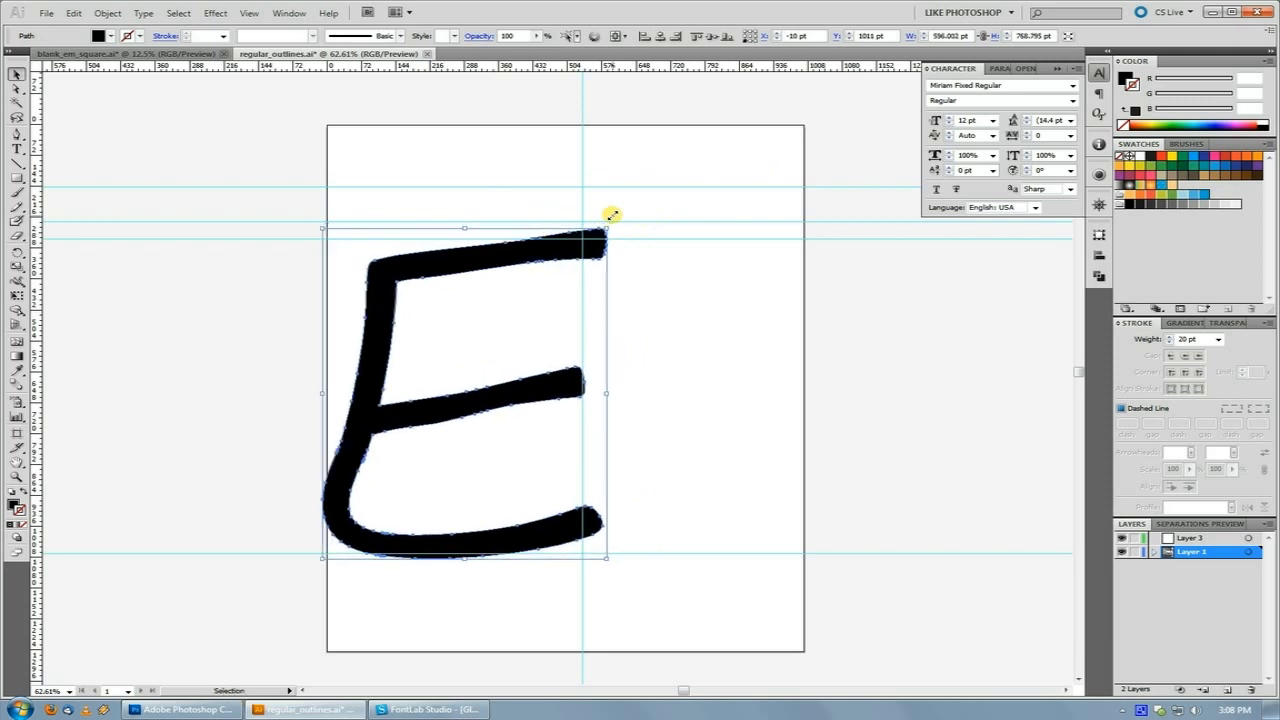
left_click(636, 277)
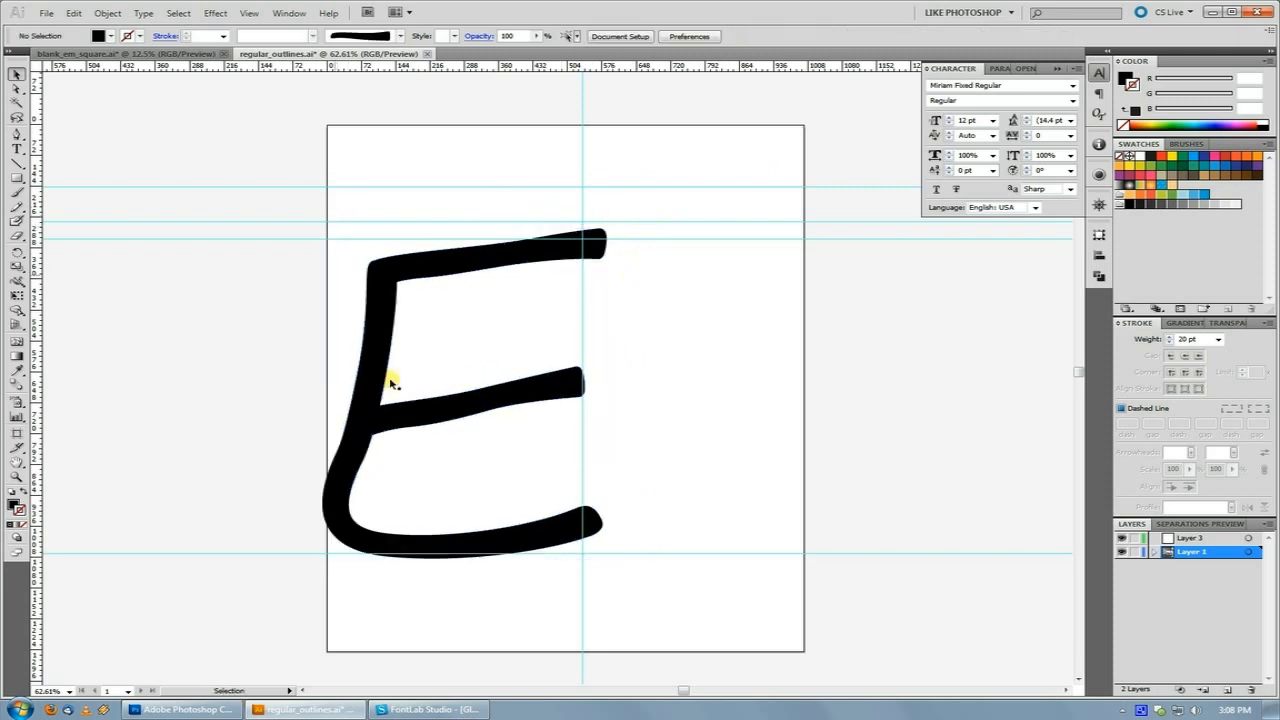
Look at glyph F's metric lines in FontLab Studio, then return to Illustrator and display the letter E's transform values.
left_click(420, 709)
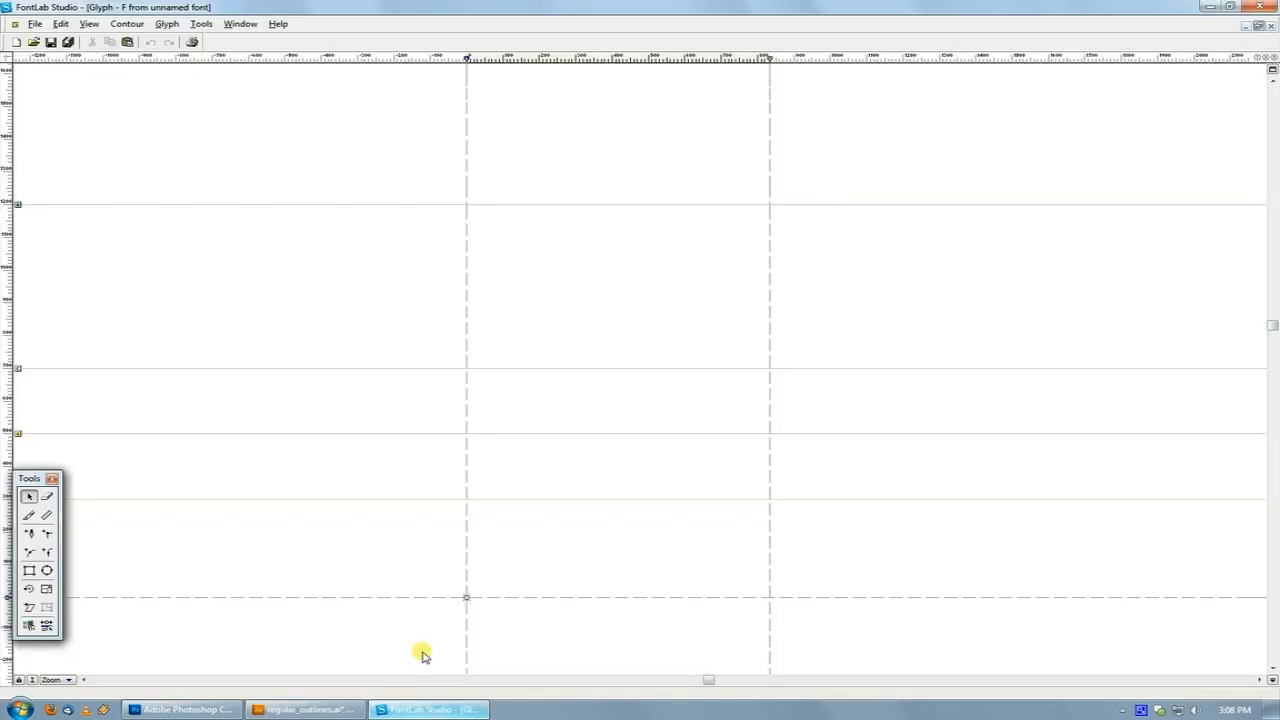
left_click(331, 706)
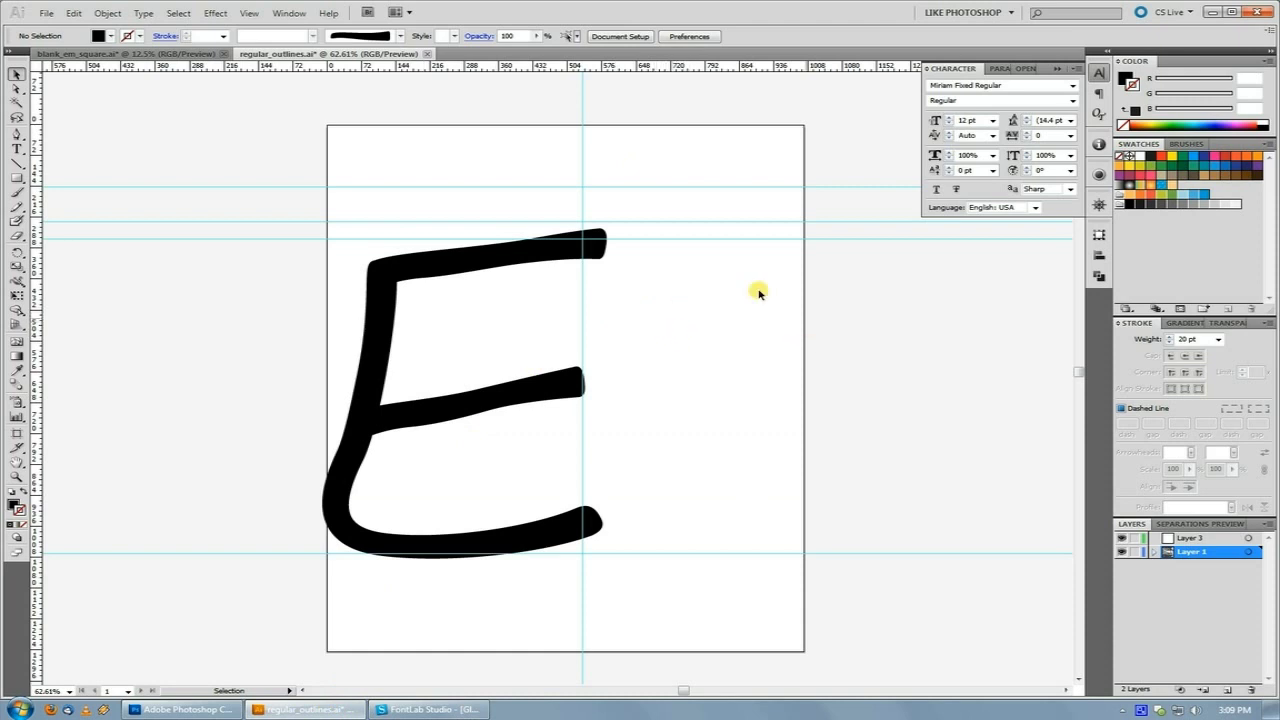
left_click(1098, 235)
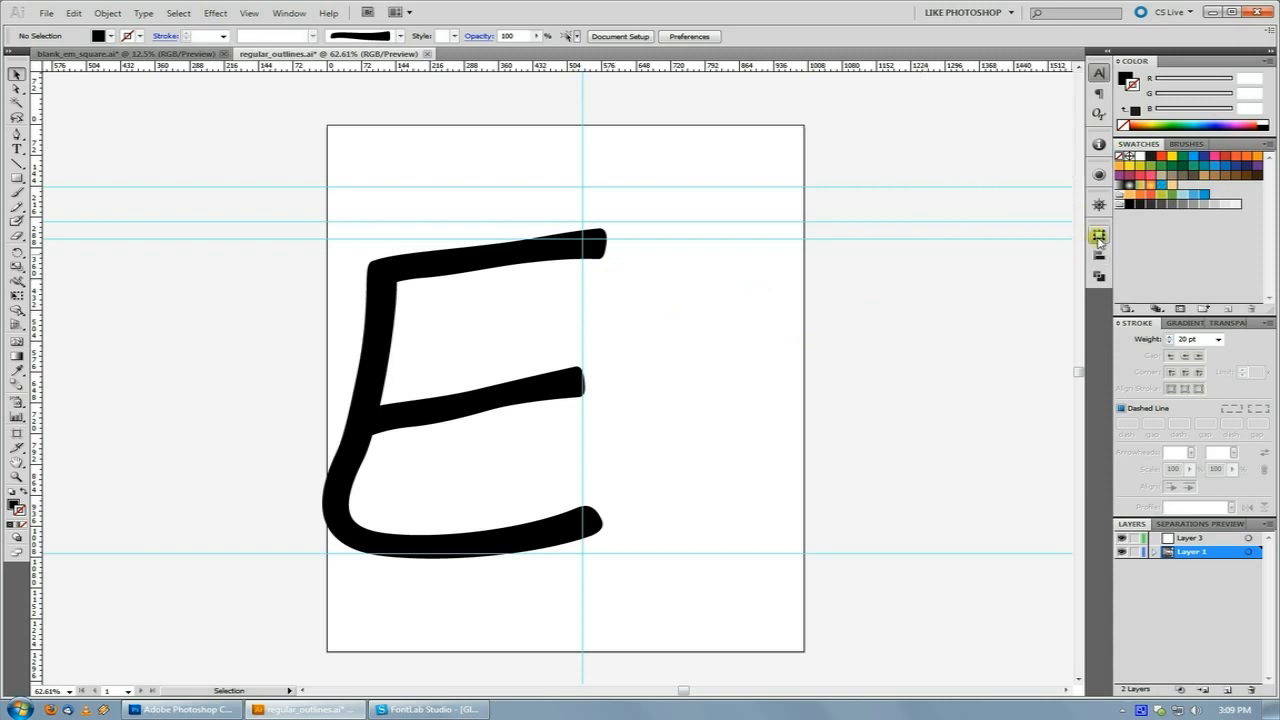
left_click(472, 272)
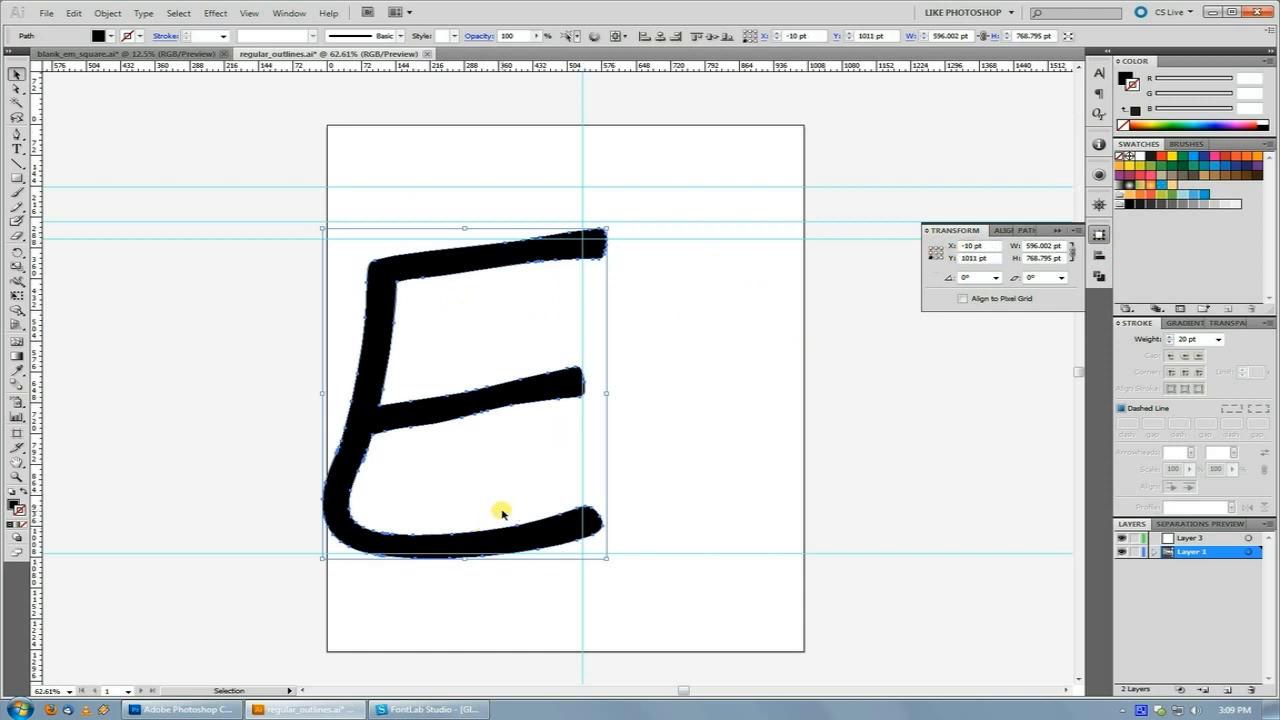
left_click_drag(994, 248, 956, 249)
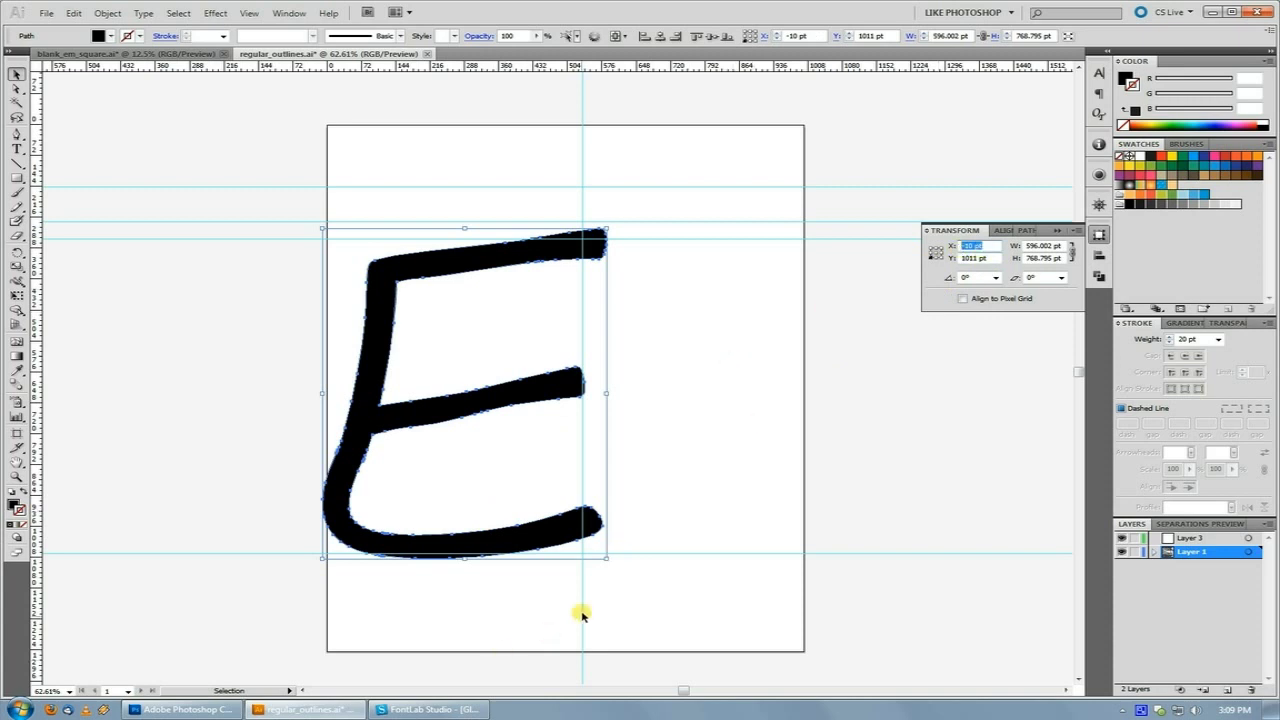
Switch to FontLab Studio, view all of glyph F's metric lines and close the glyph window to show the font table.
left_click(442, 710)
left_click(442, 710)
left_click(623, 269)
left_click(623, 269)
left_click(622, 300)
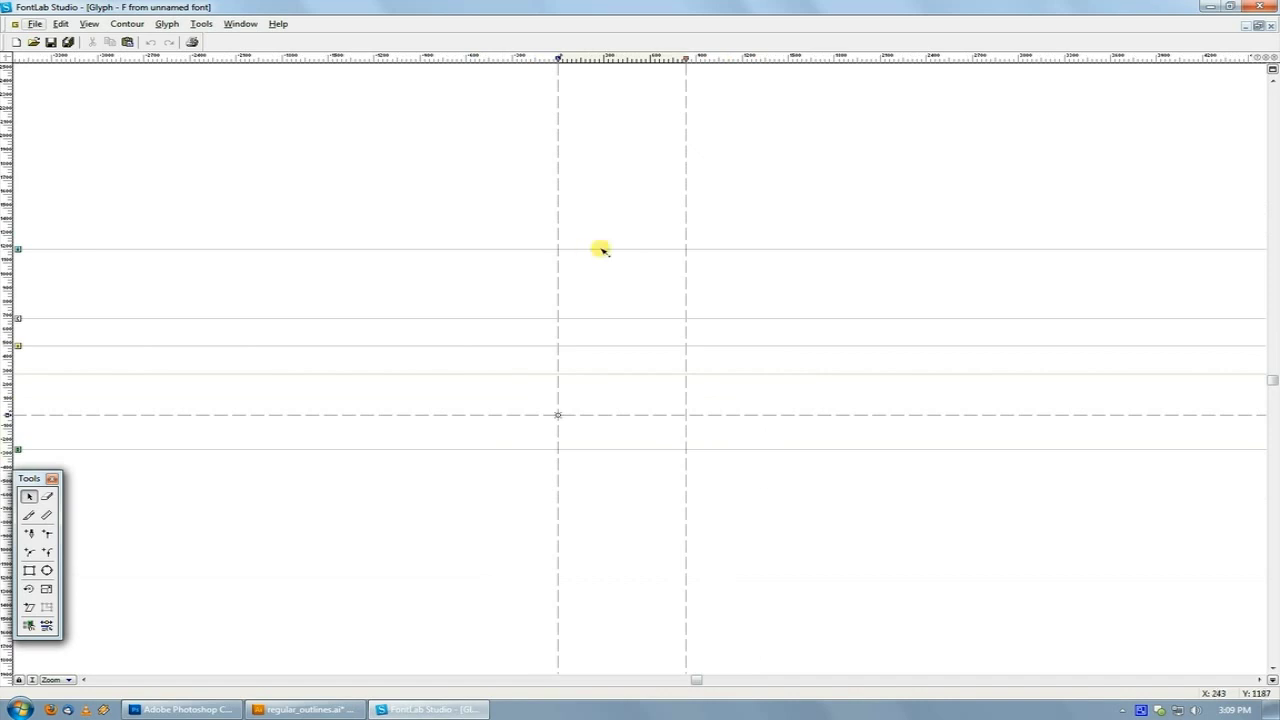
left_click(1271, 26)
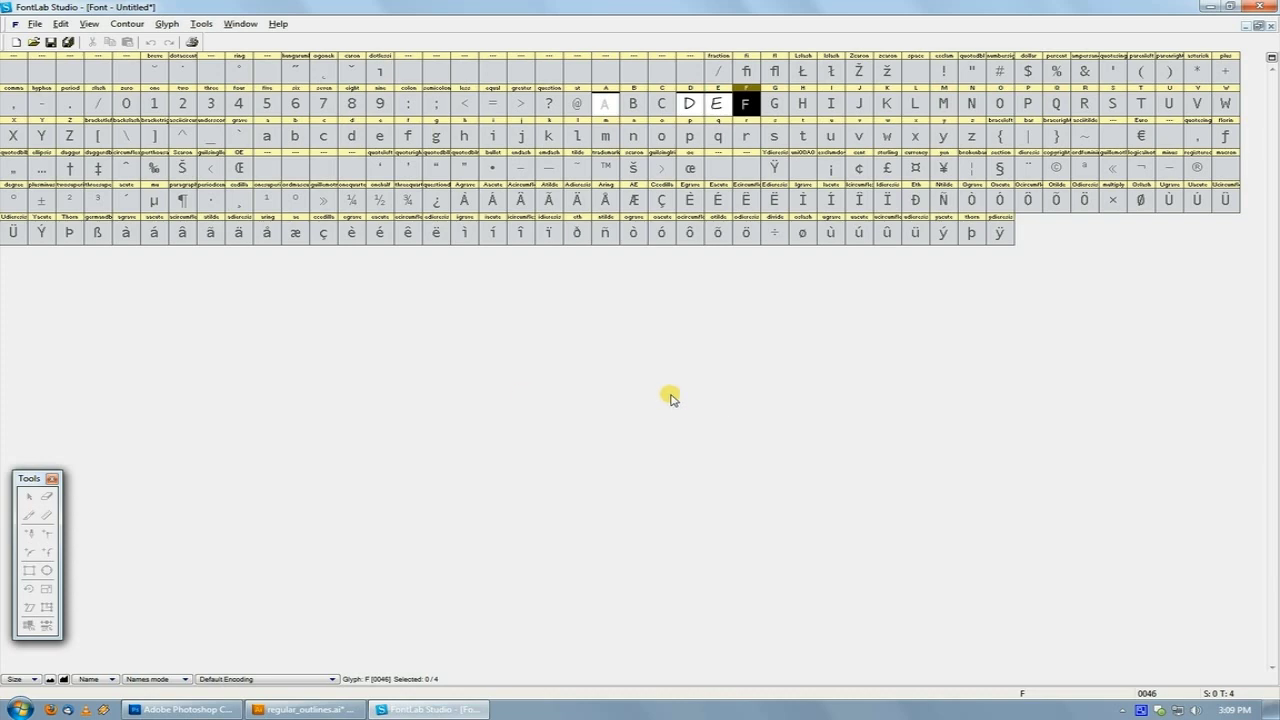
Switch to Illustrator and examine the whole sheet of hand-drawn characters around the em-square artboard.
left_click(300, 709)
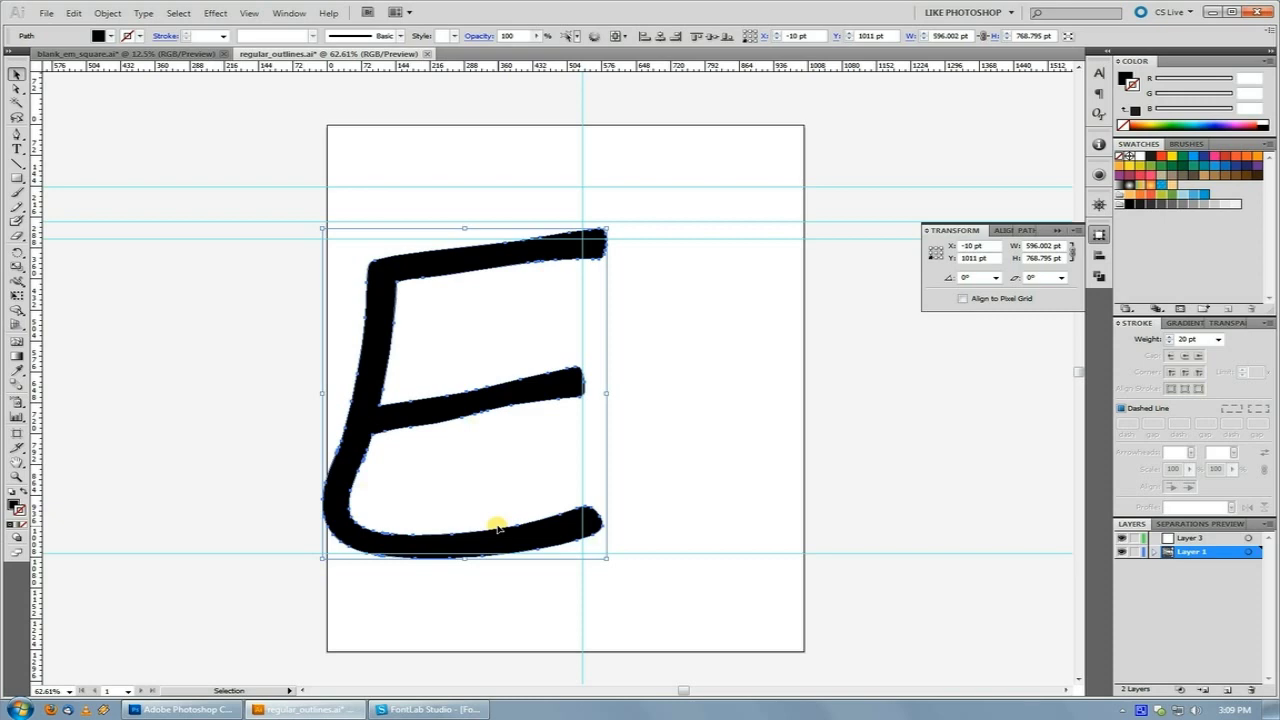
key("ctrl+alt+space")
left_click(427, 392, "ctrl+alt")
left_click(427, 394, "ctrl+alt")
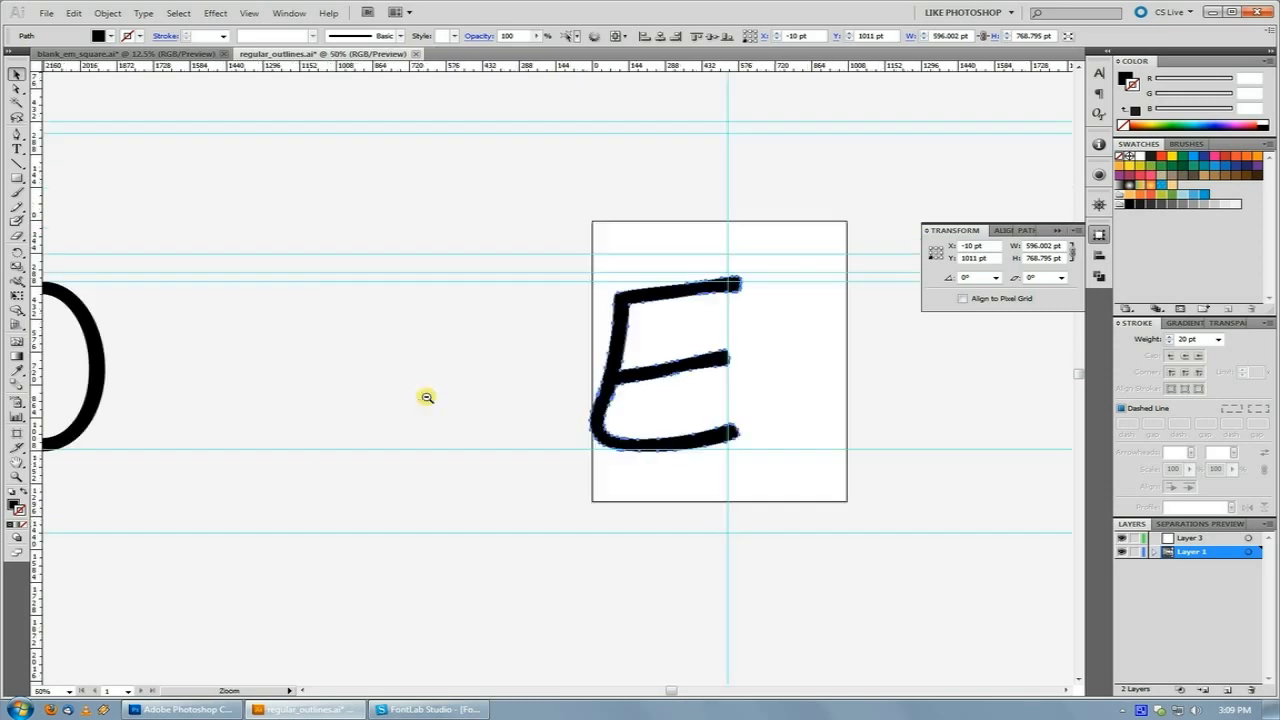
left_click(427, 392, "ctrl+alt")
left_click(429, 391, "ctrl+alt")
left_click(429, 391, "ctrl+alt")
left_click(436, 383, "ctrl+alt")
left_click(622, 285, "ctrl+alt")
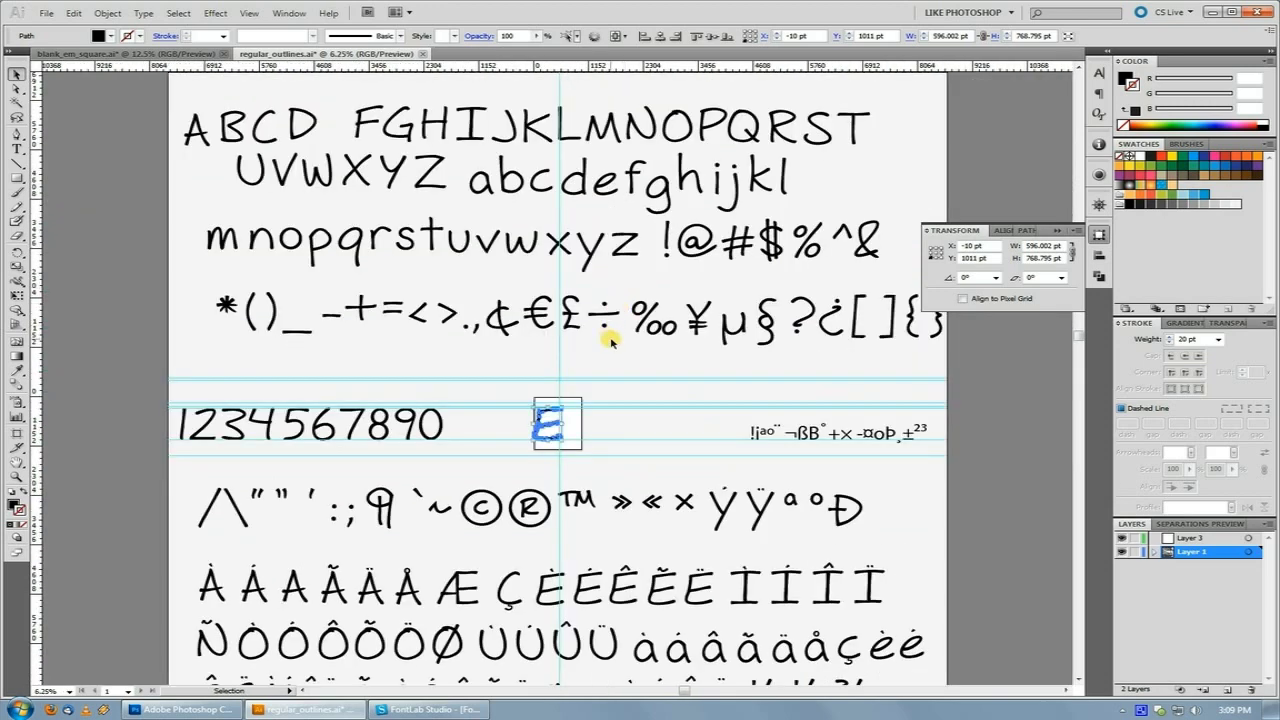
left_click_drag(631, 396, 616, 277)
left_click_drag(538, 278, 538, 331)
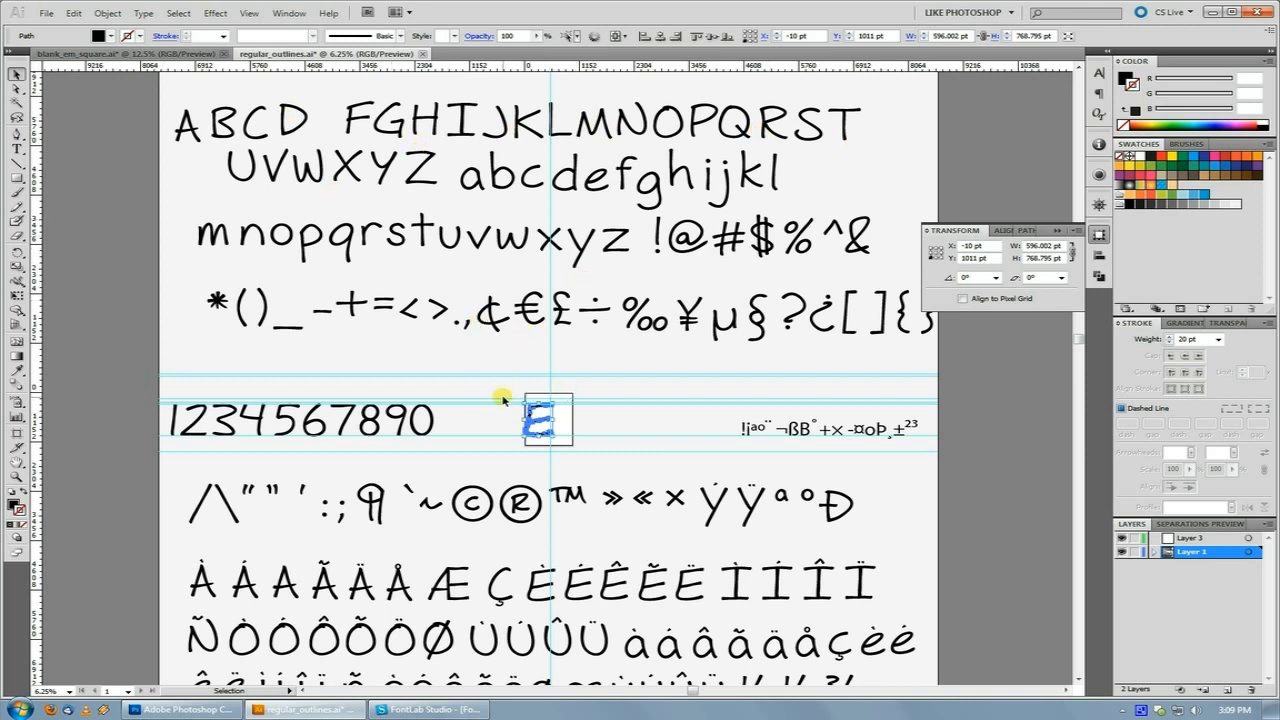
Switch to FontLab Studio, review the font's key dimensions in Font Info and close the dialog without changes.
left_click(440, 709)
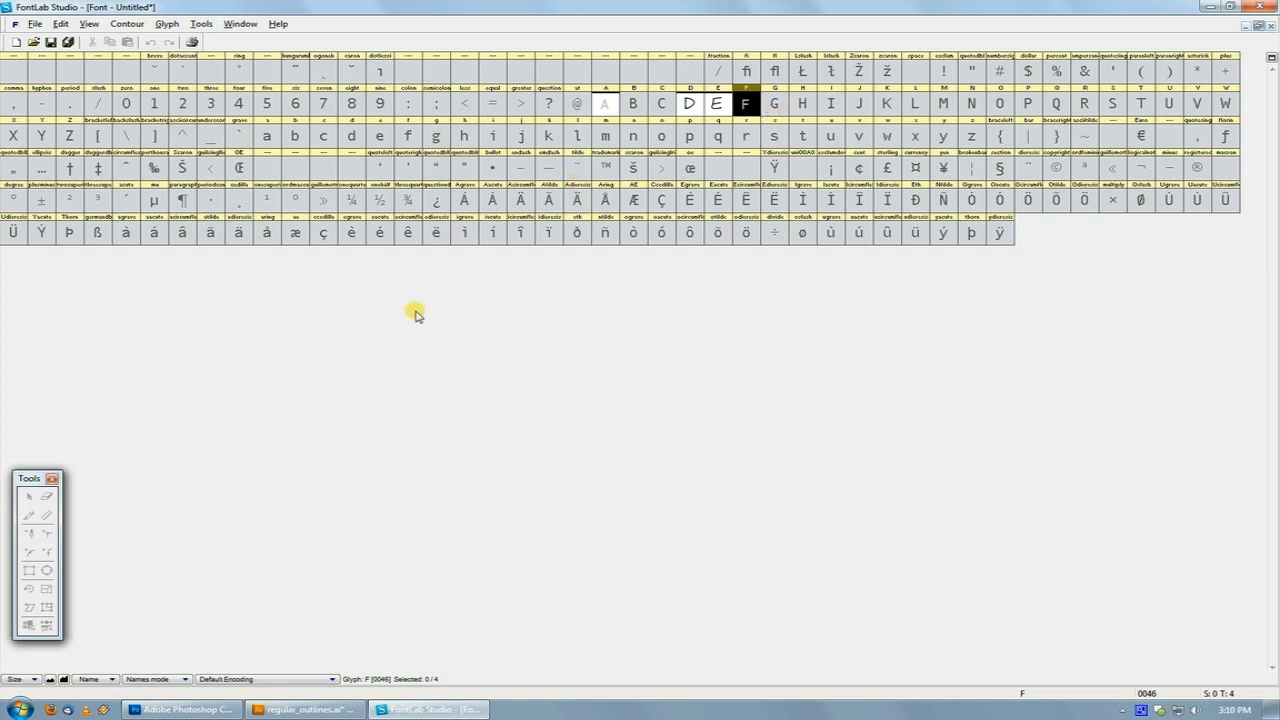
left_click(27, 24)
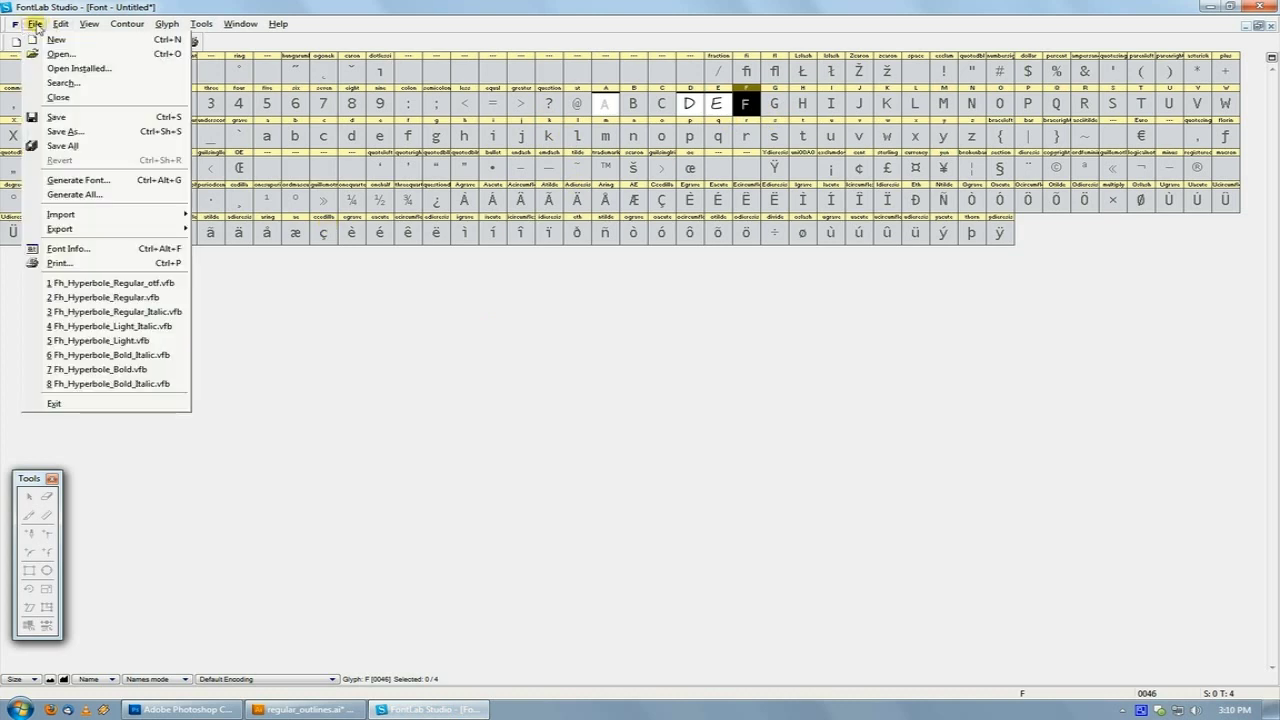
left_click(75, 248)
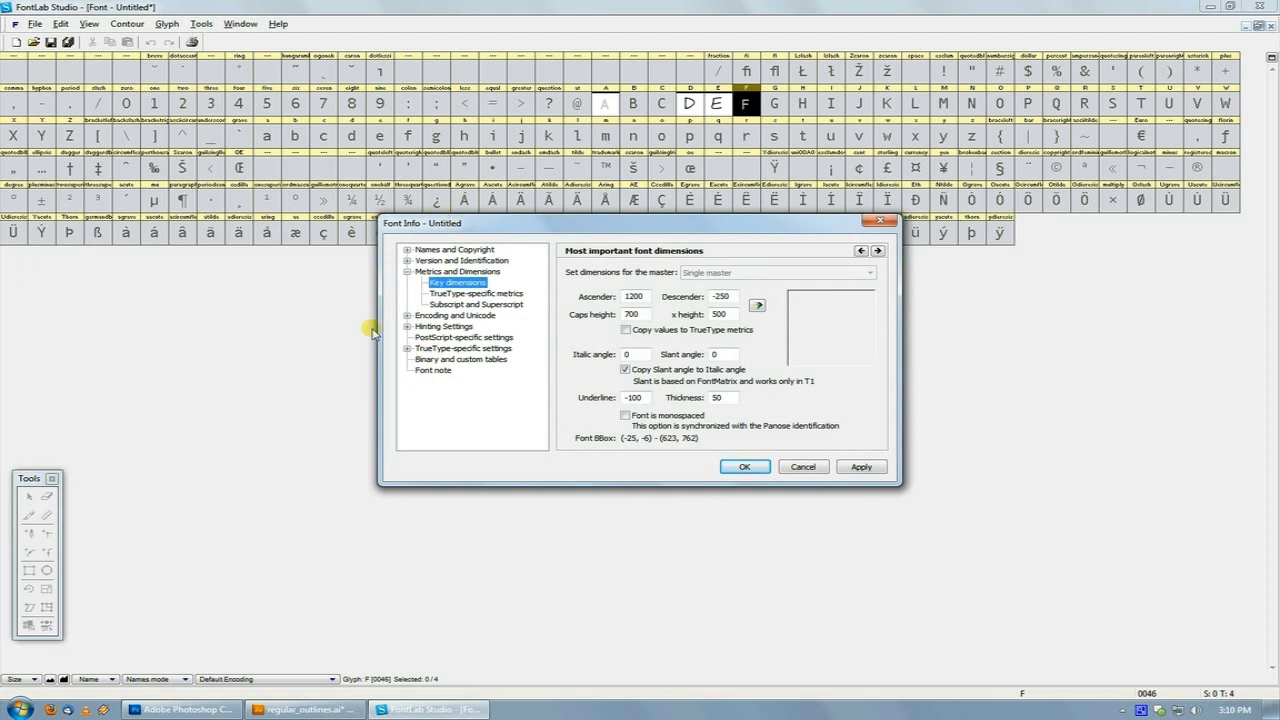
left_click(805, 467)
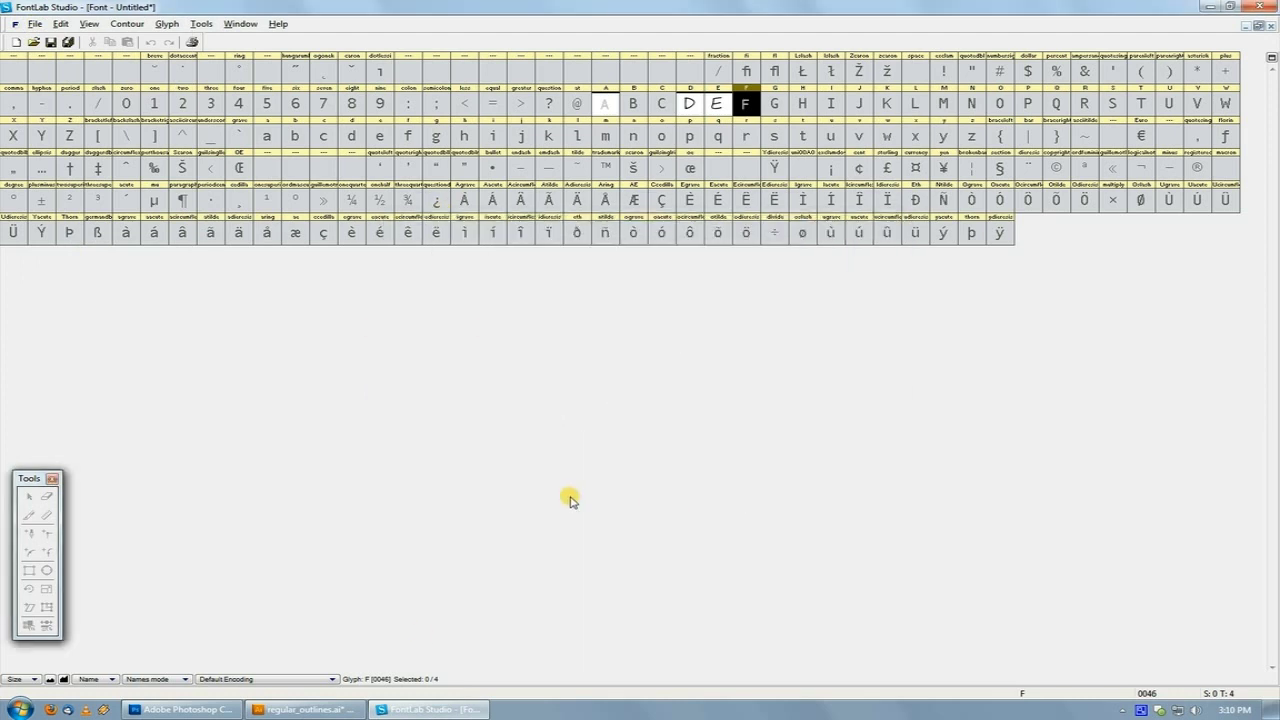
Switch back to Illustrator, deselect the letter E and frame the em-square artboard.
left_click(345, 708)
left_click(640, 384)
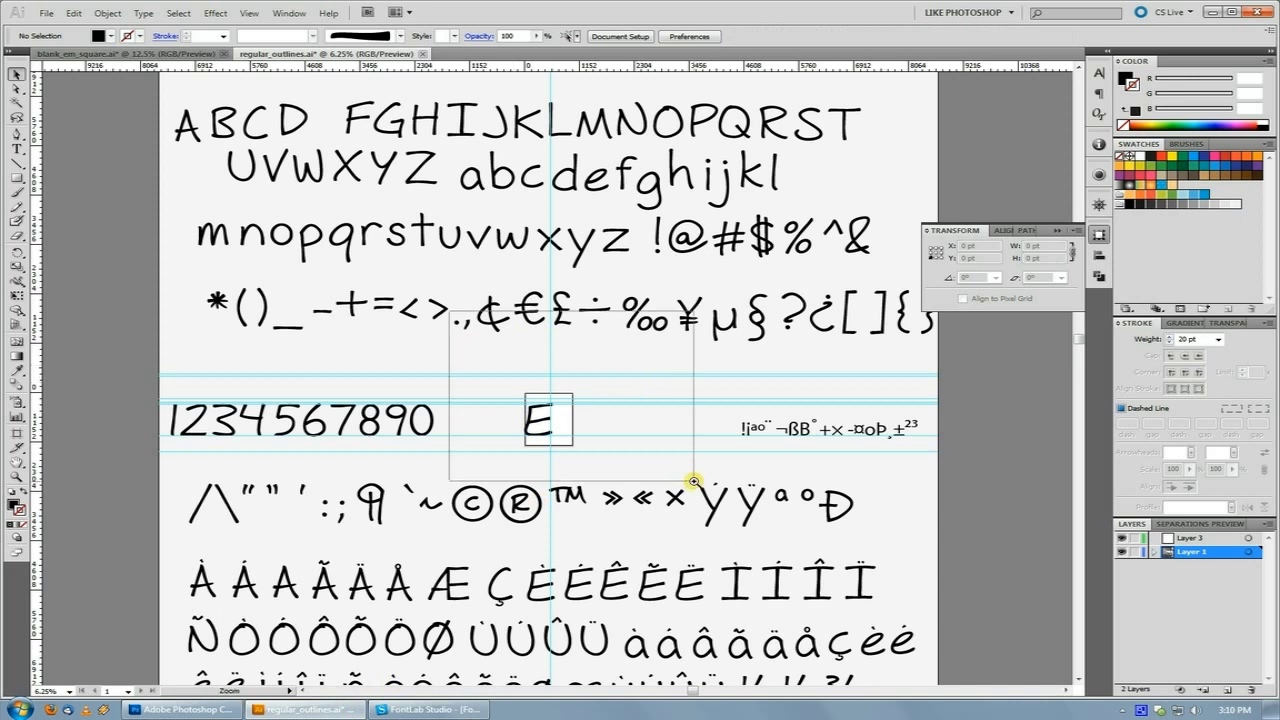
left_click_drag(466, 337, 693, 479)
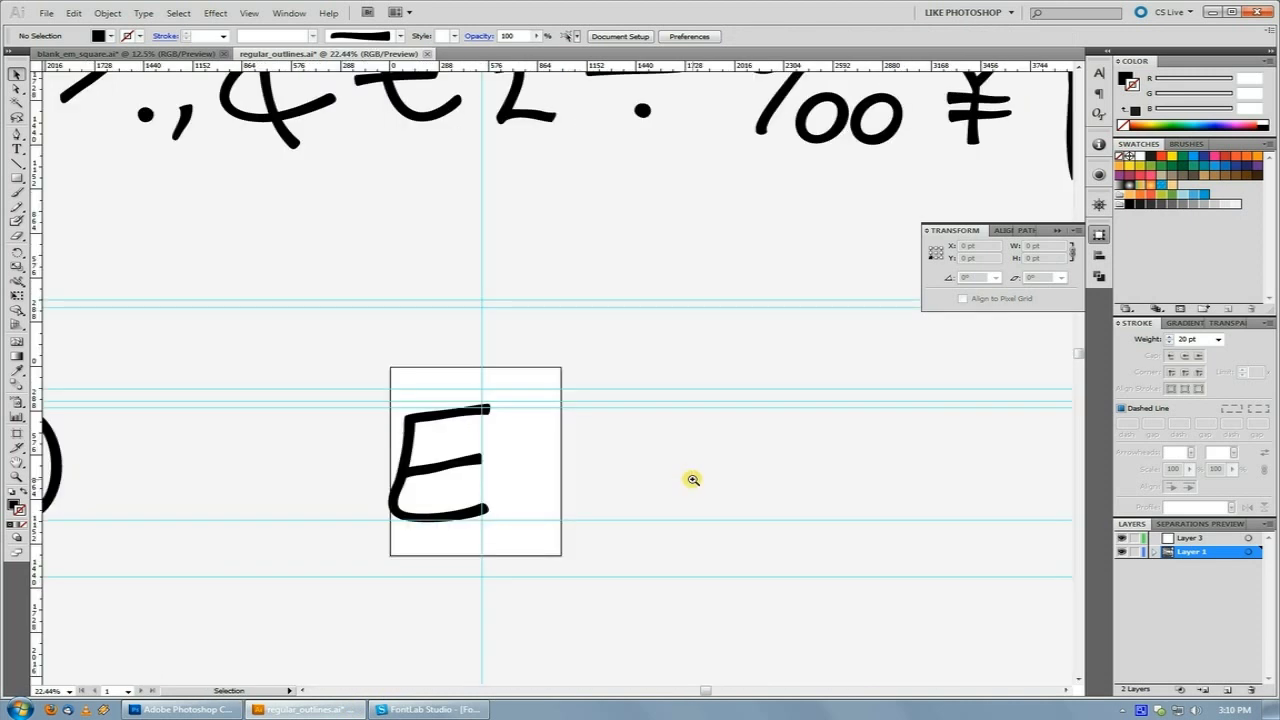